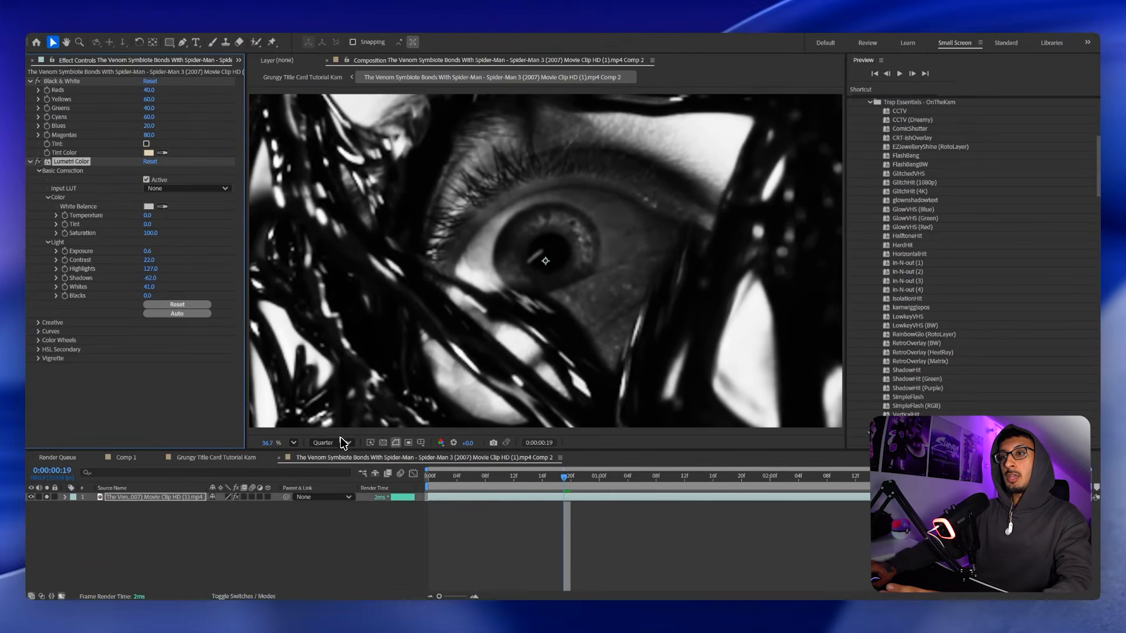
Set the preview resolution to Full, then play and scrub the footage.
click(346, 443)
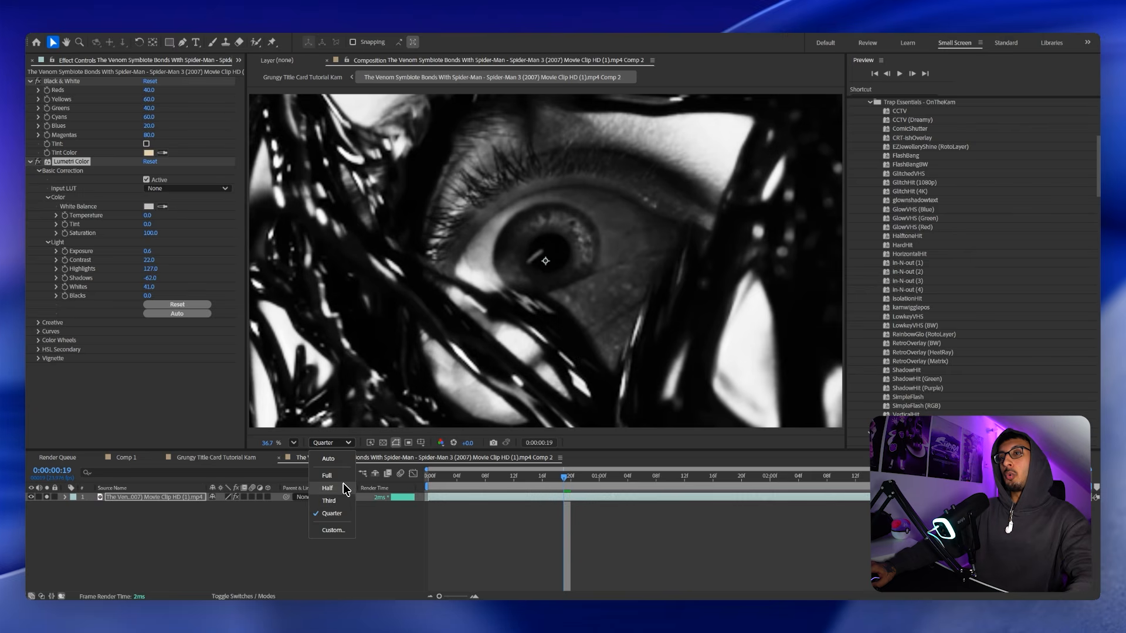
click(343, 477)
key(space)
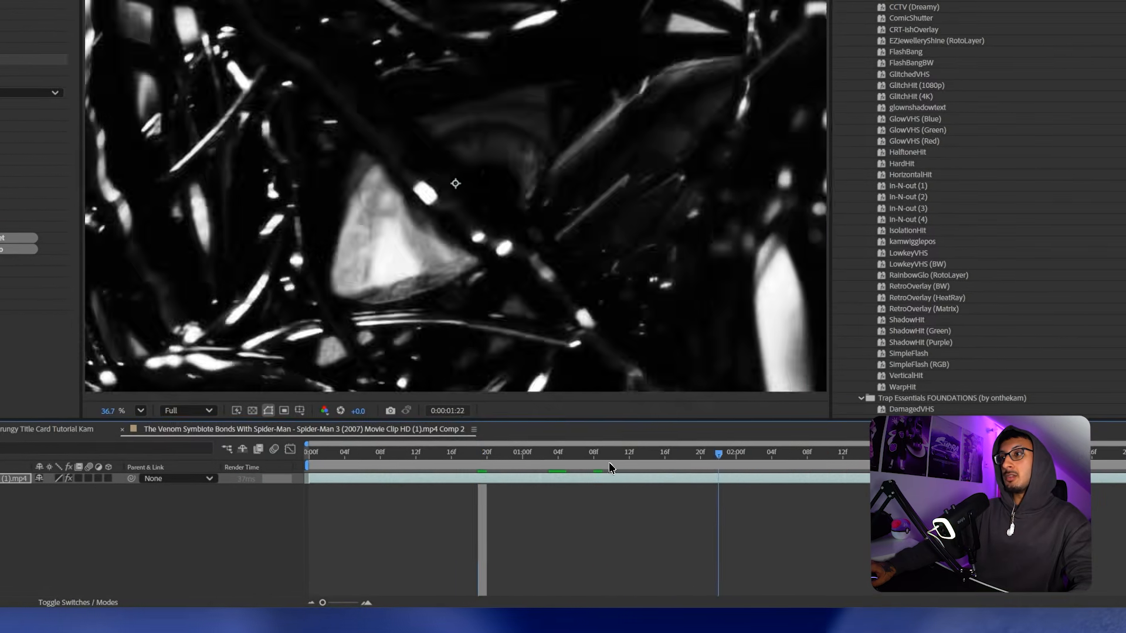
drag(455, 463, 518, 458)
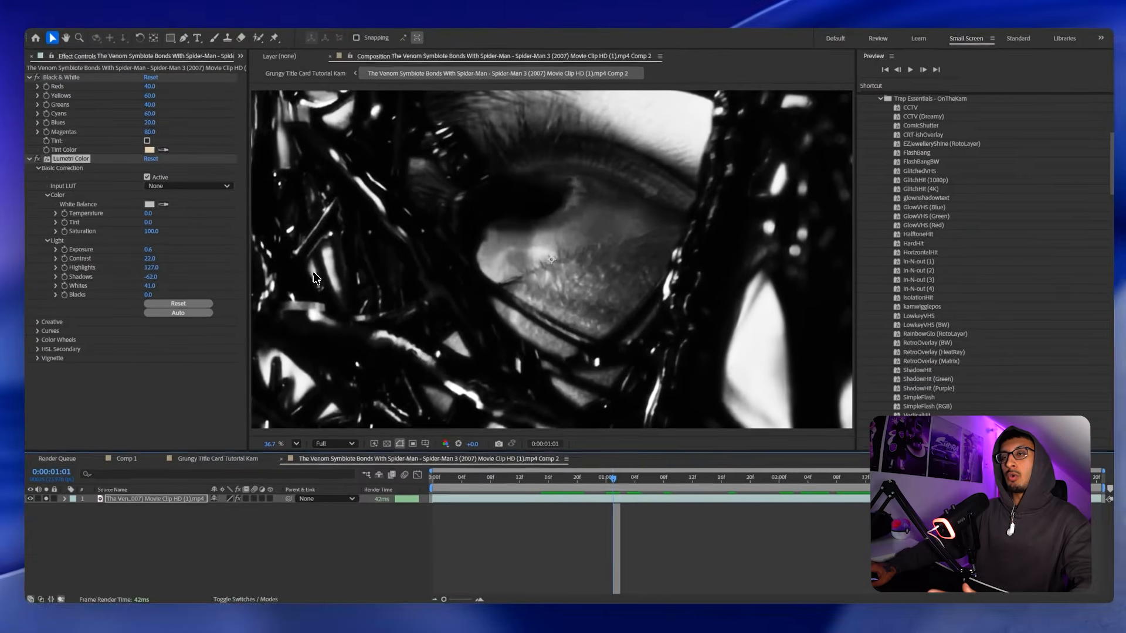
In the Grungy Title Card comp, apply CC Vignette and raise its Amount to about 457.
click(279, 457)
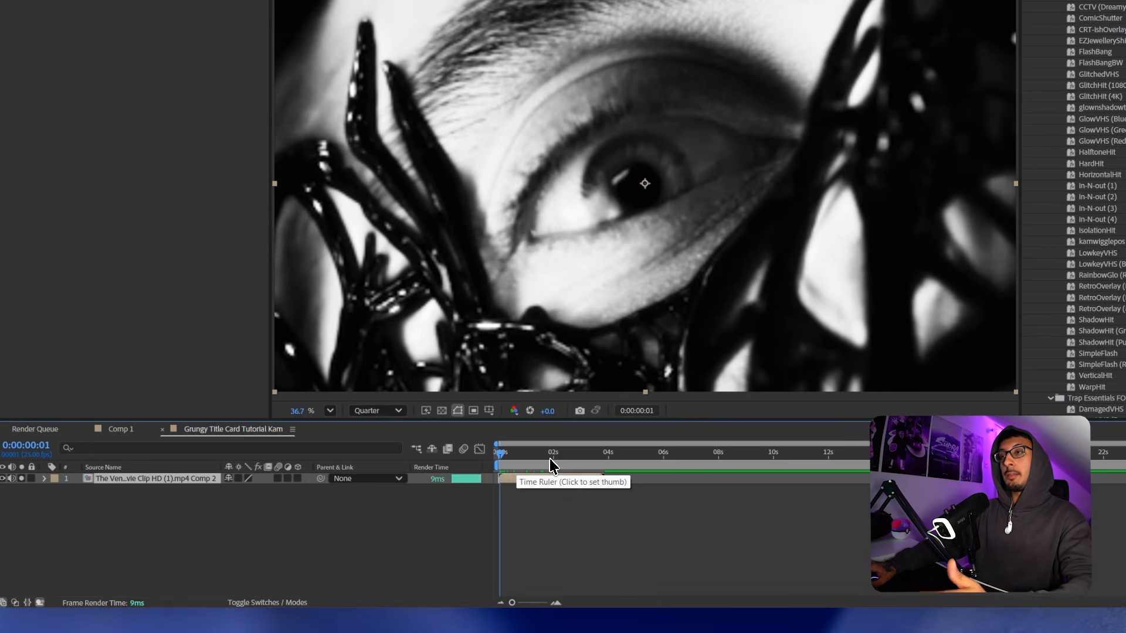
drag(514, 455, 548, 461)
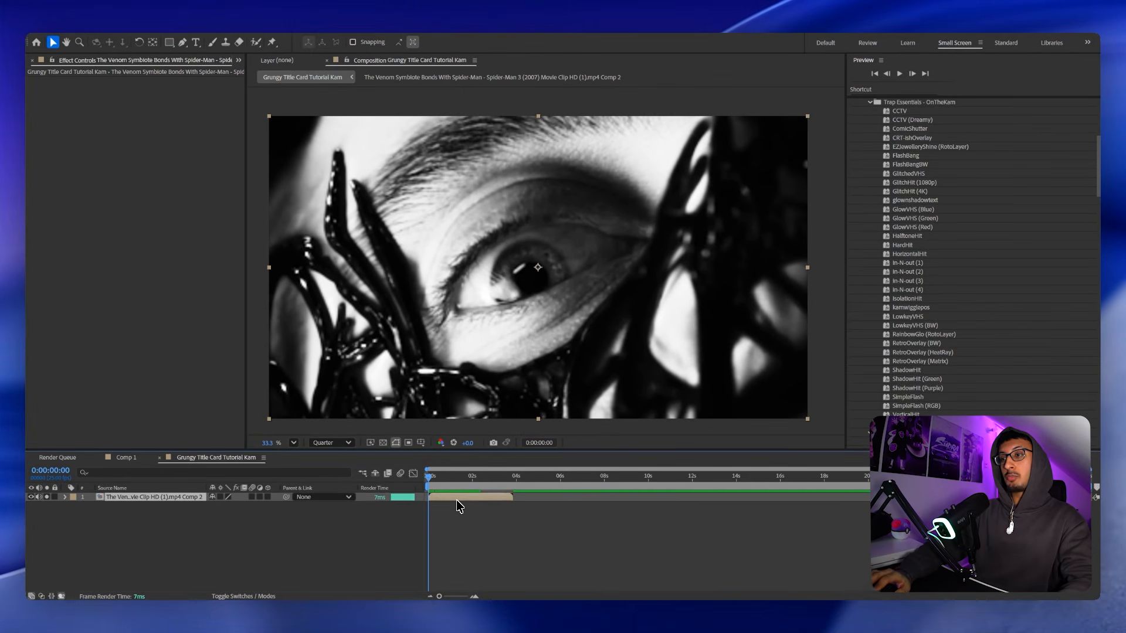
key(ctrl+space)
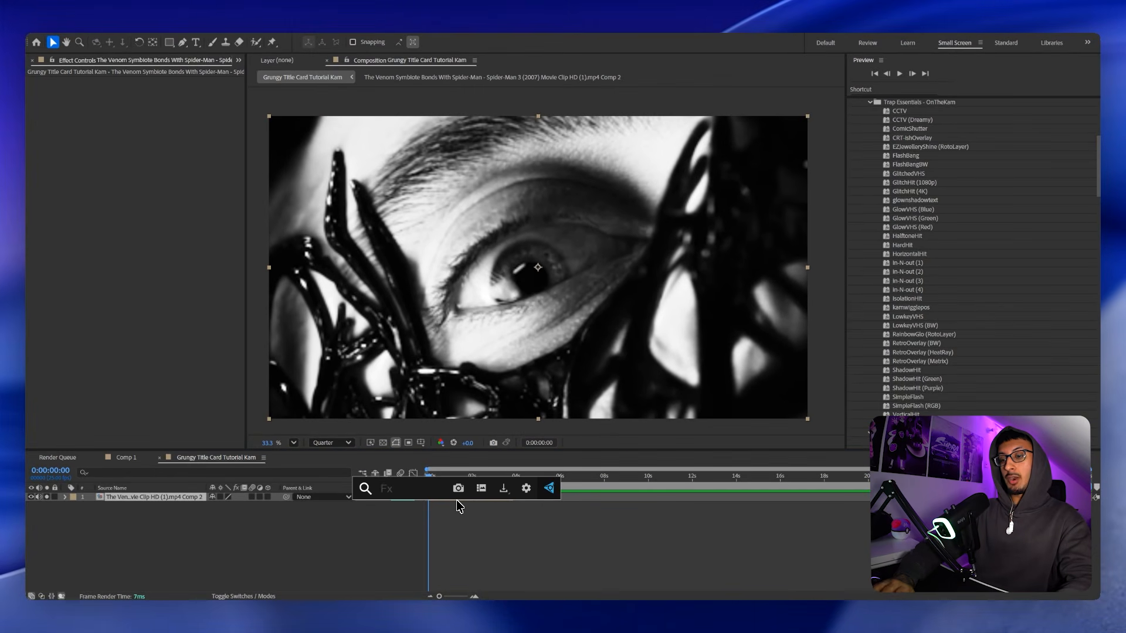
text(vign)
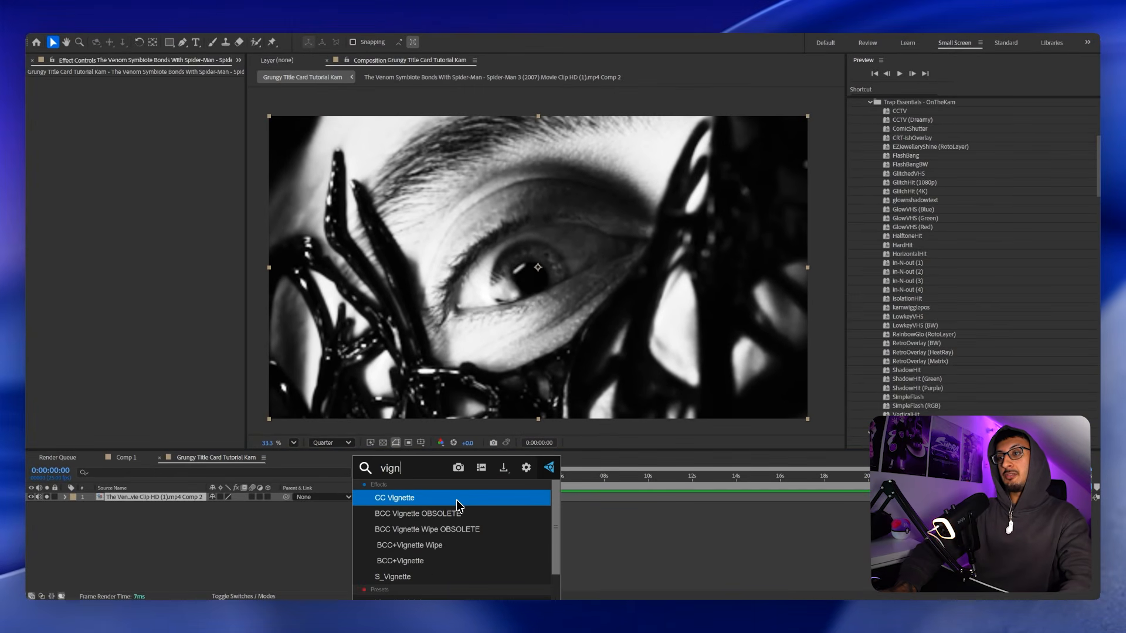
key(Return)
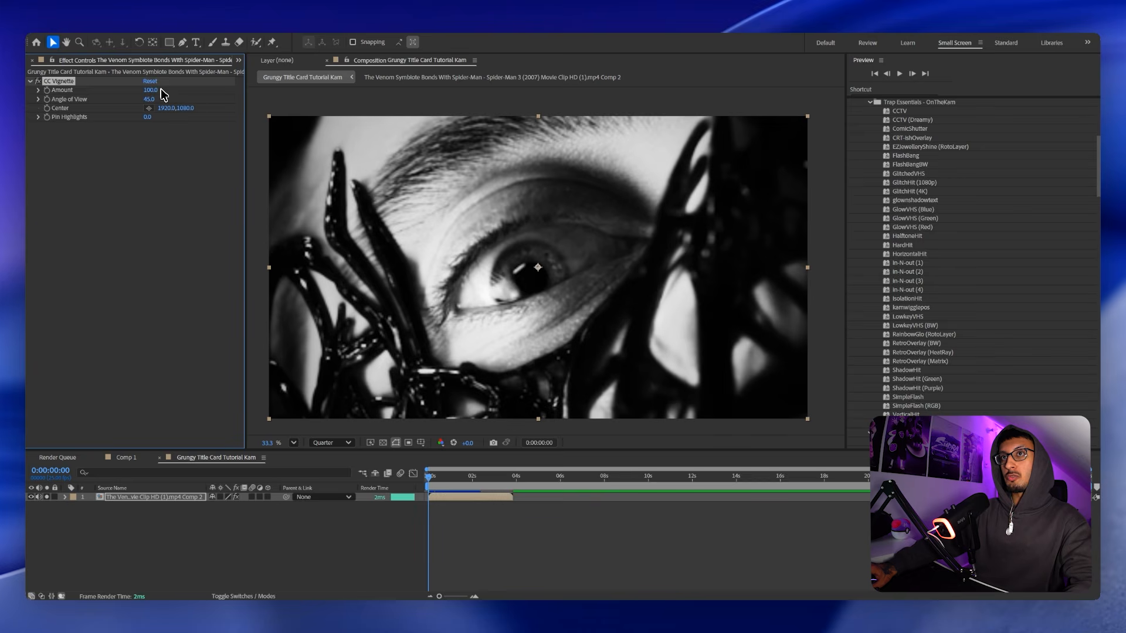
drag(154, 92, 370, 116)
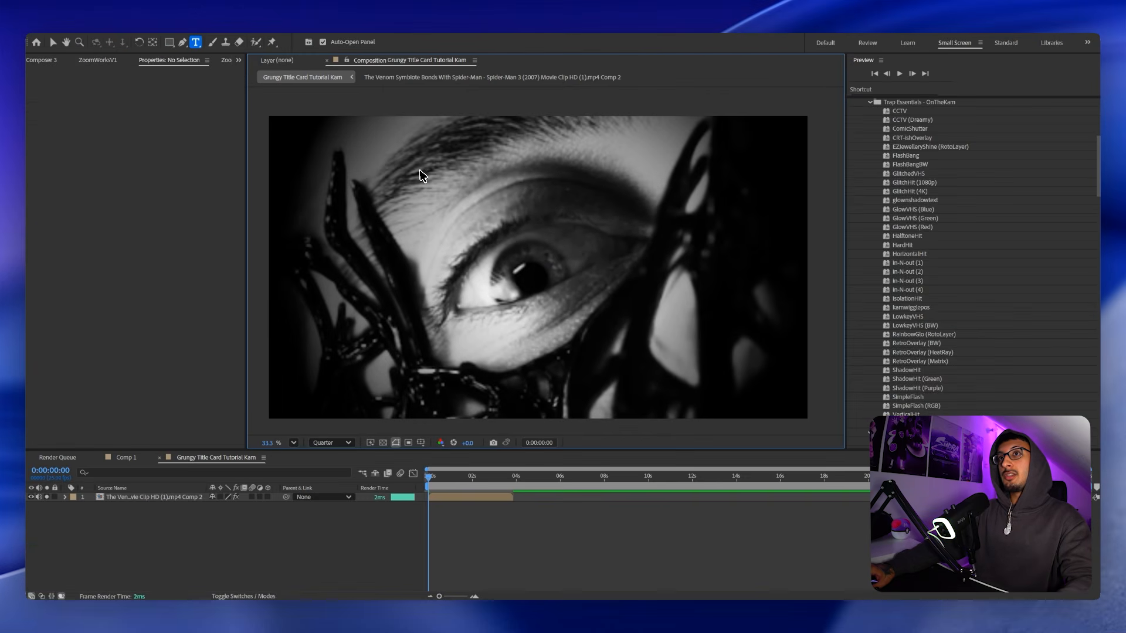
Create a SYMBIOTE text layer set in the Dharma Gothic C font.
drag(323, 140, 745, 397)
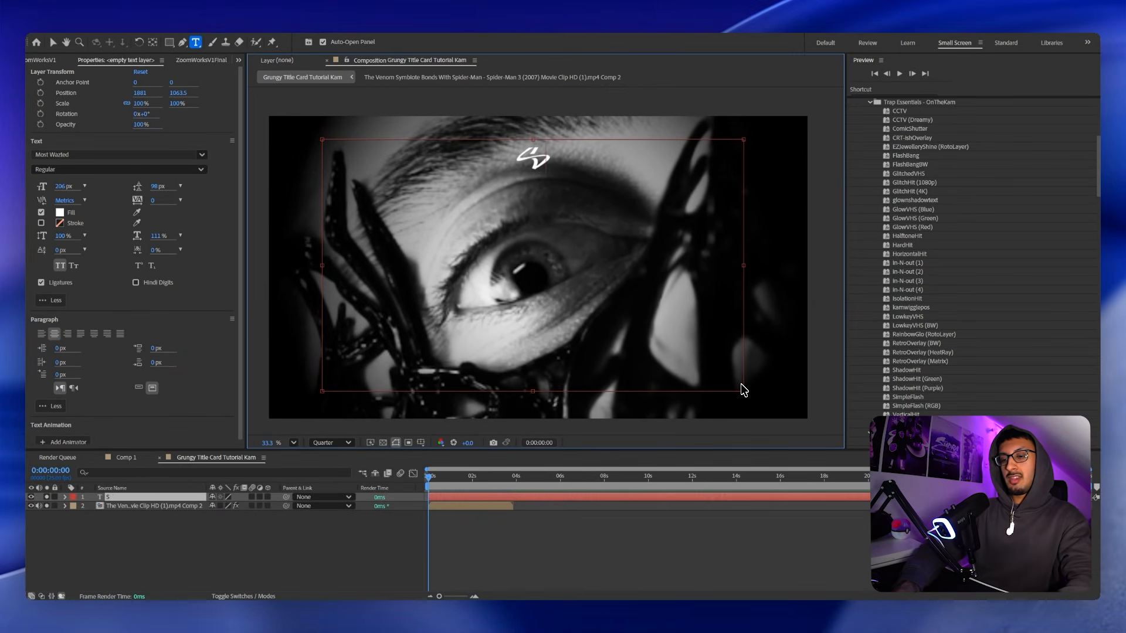
text(SYMBIOTE)
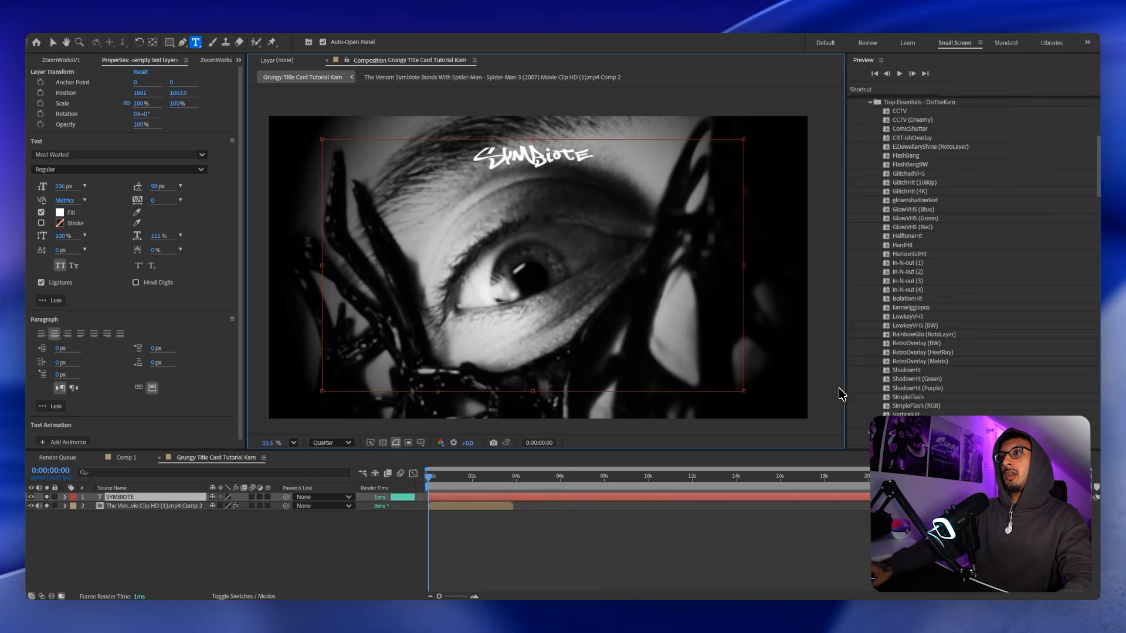
key(ctrl+a)
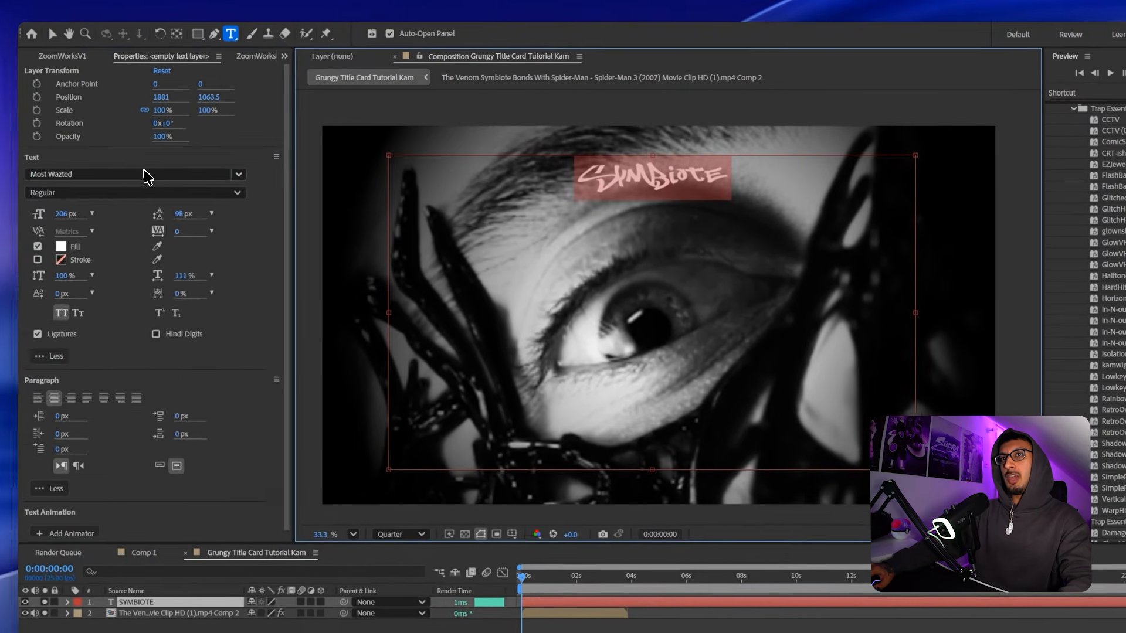
click(146, 175)
text(dharma)
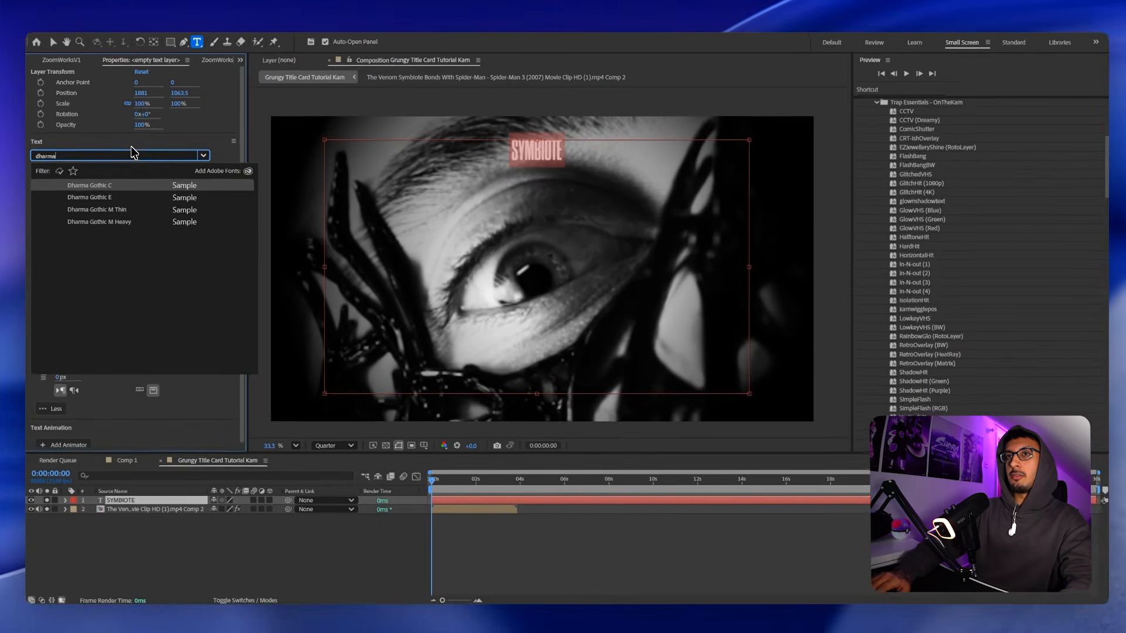
key(Return)
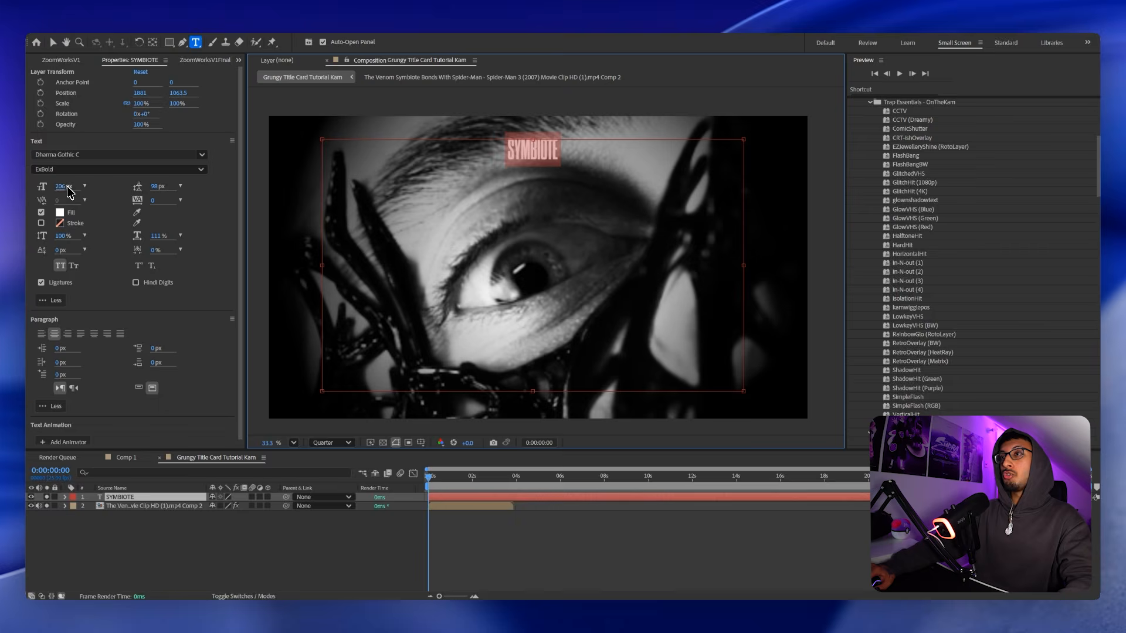
Enlarge SYMBIOTE to about 1296 px and centre it horizontally and vertically with Align.
drag(67, 187, 725, 139)
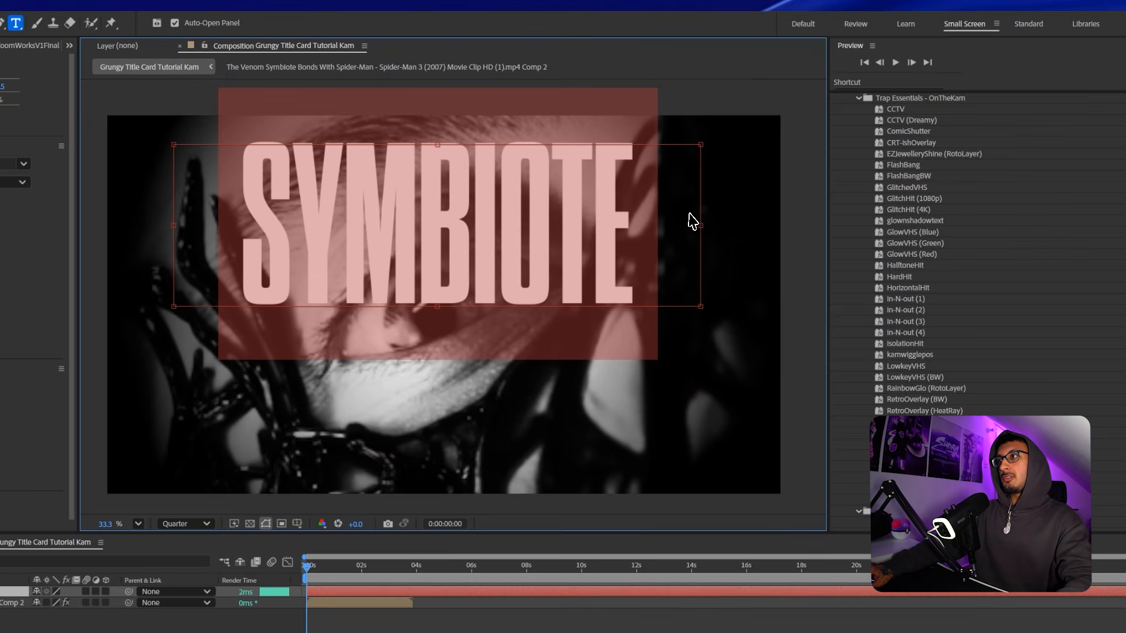
drag(706, 224, 564, 237)
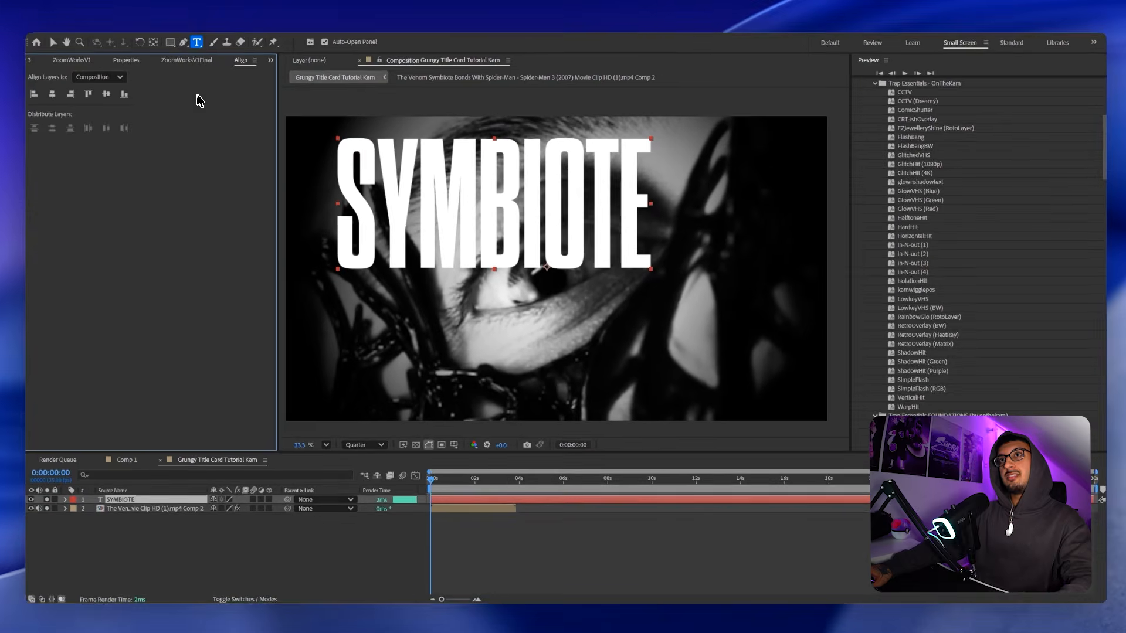
click(227, 34)
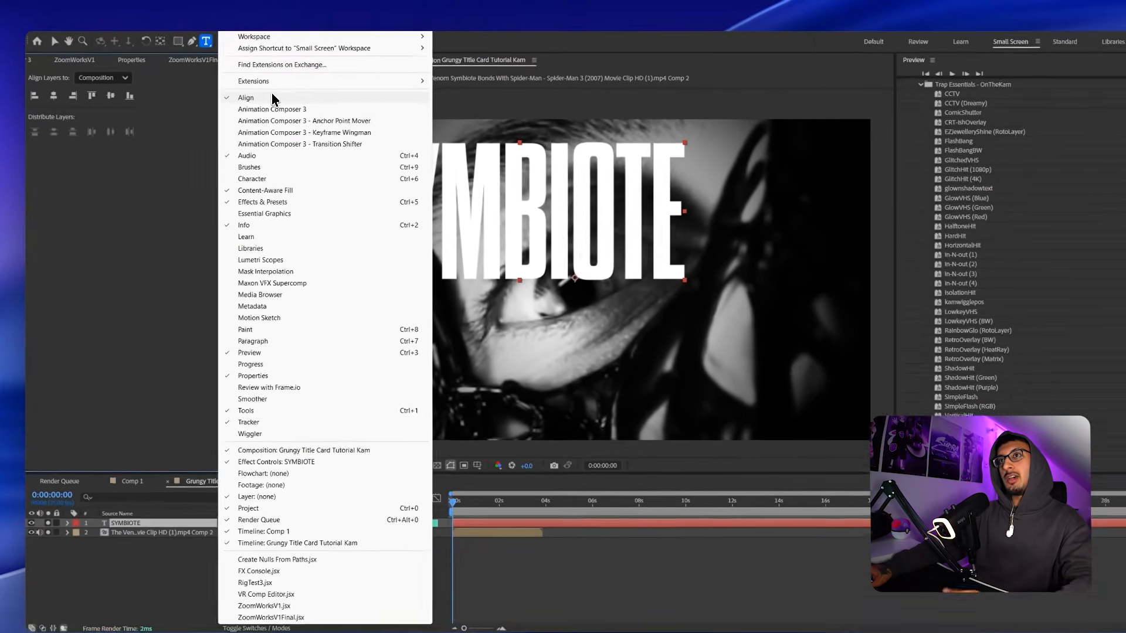
click(273, 100)
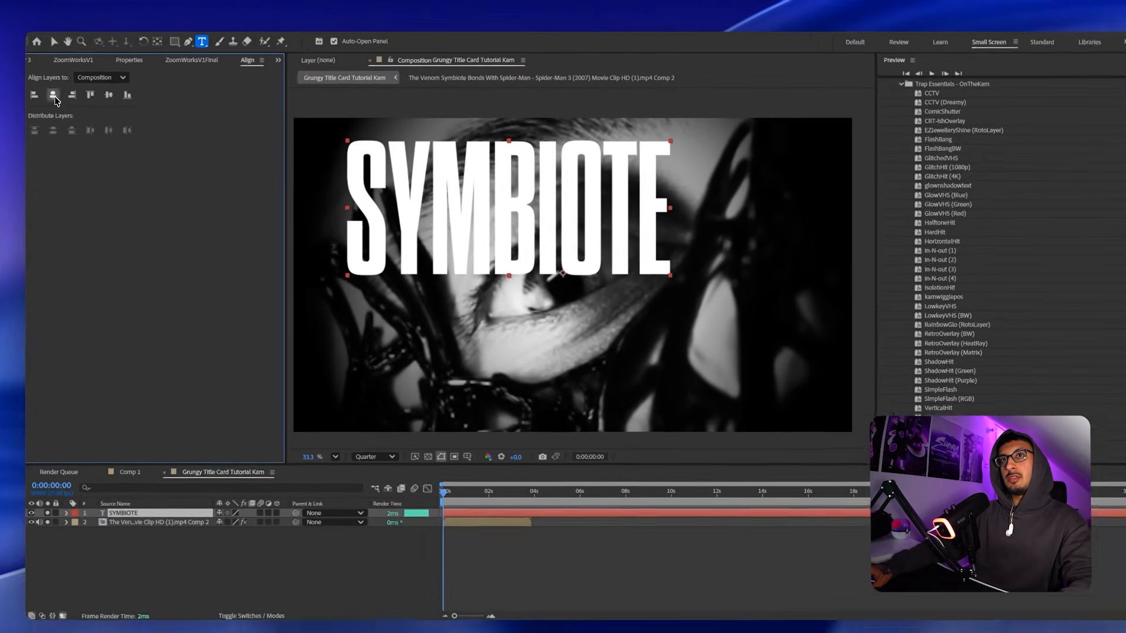
click(54, 95)
click(108, 95)
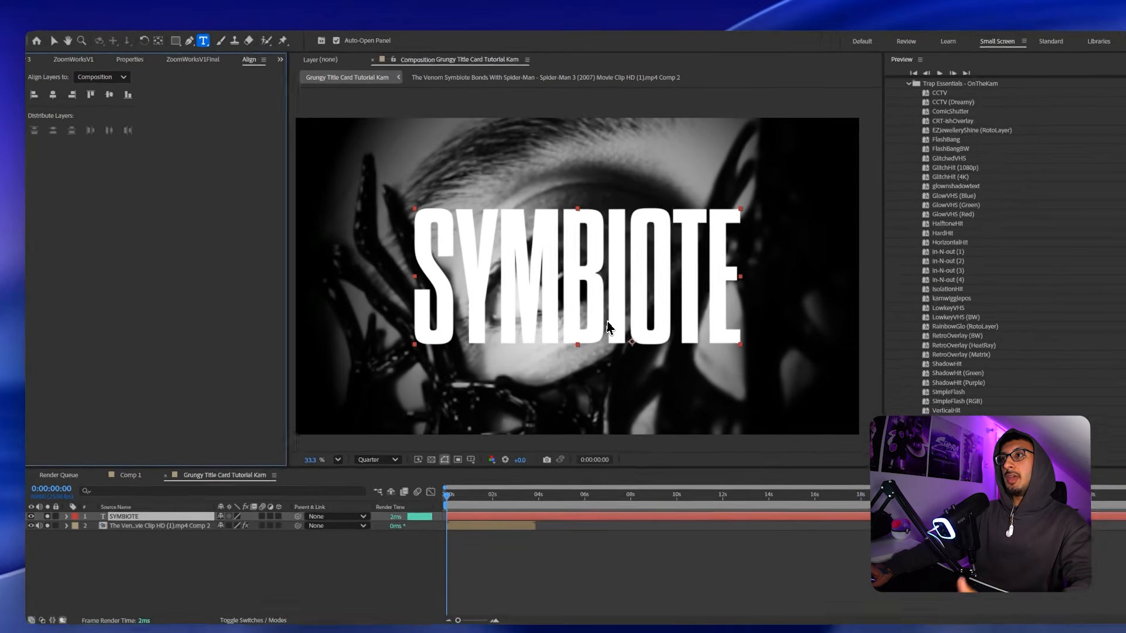
scroll(639, 311, down, 3)
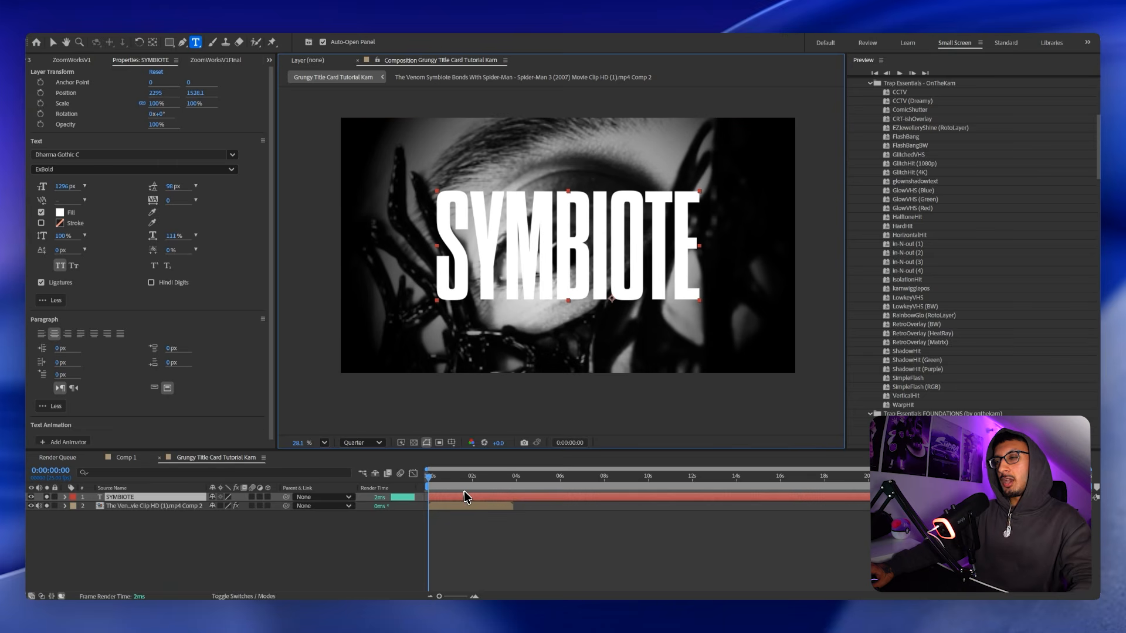
Change the SYMBIOTE fill from white to deep red, hex A20000.
click(60, 212)
text(FF0000)
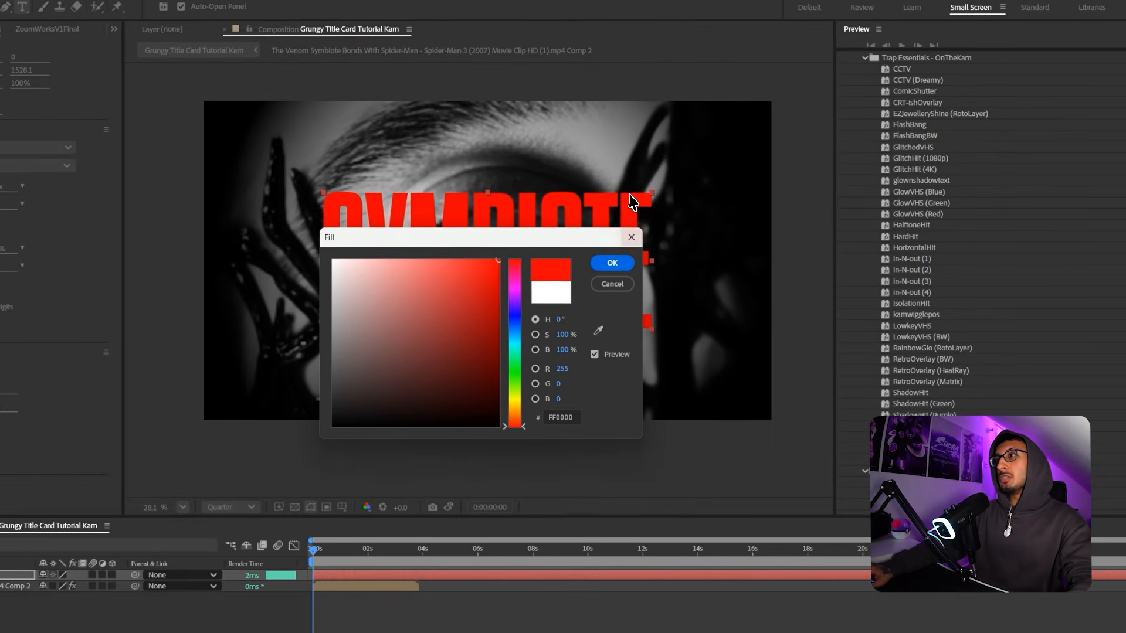
click(488, 303)
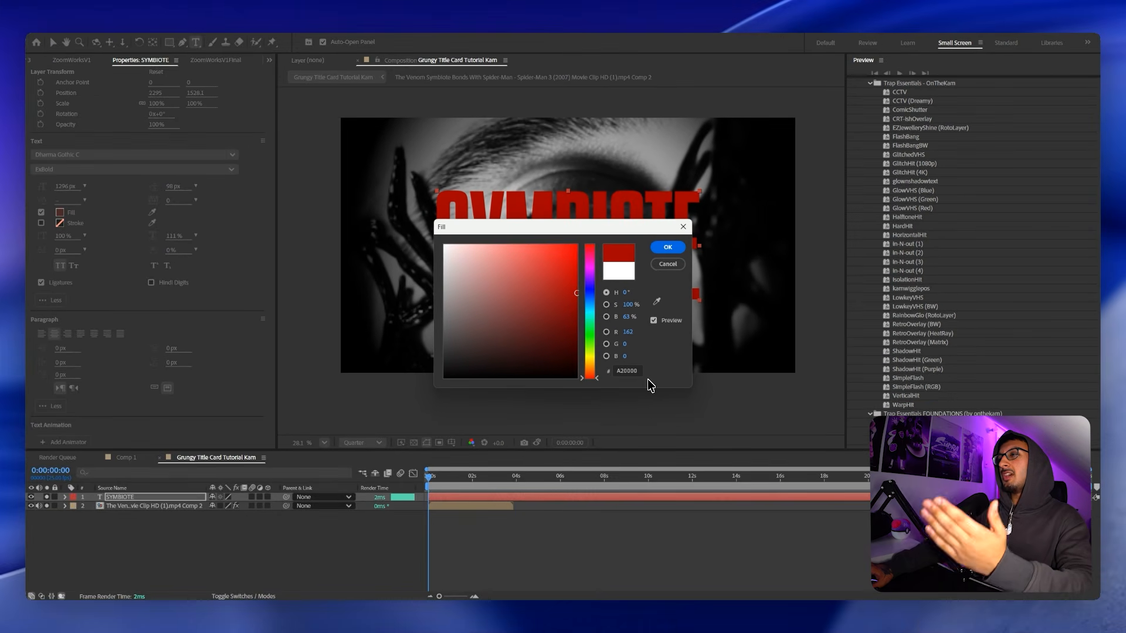
click(667, 247)
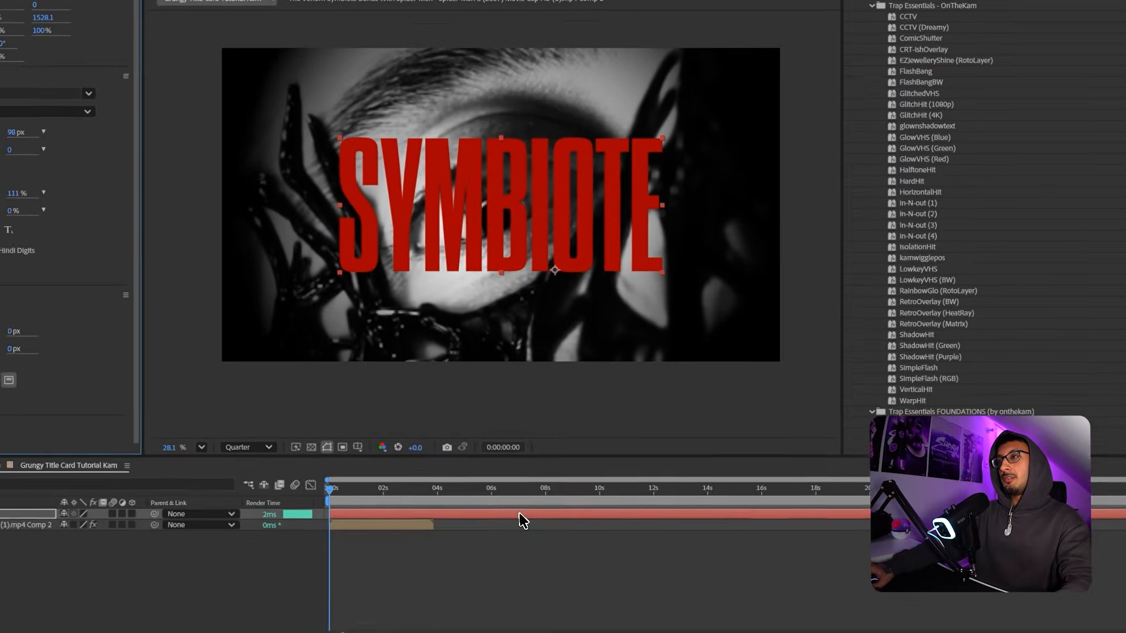
key(v)
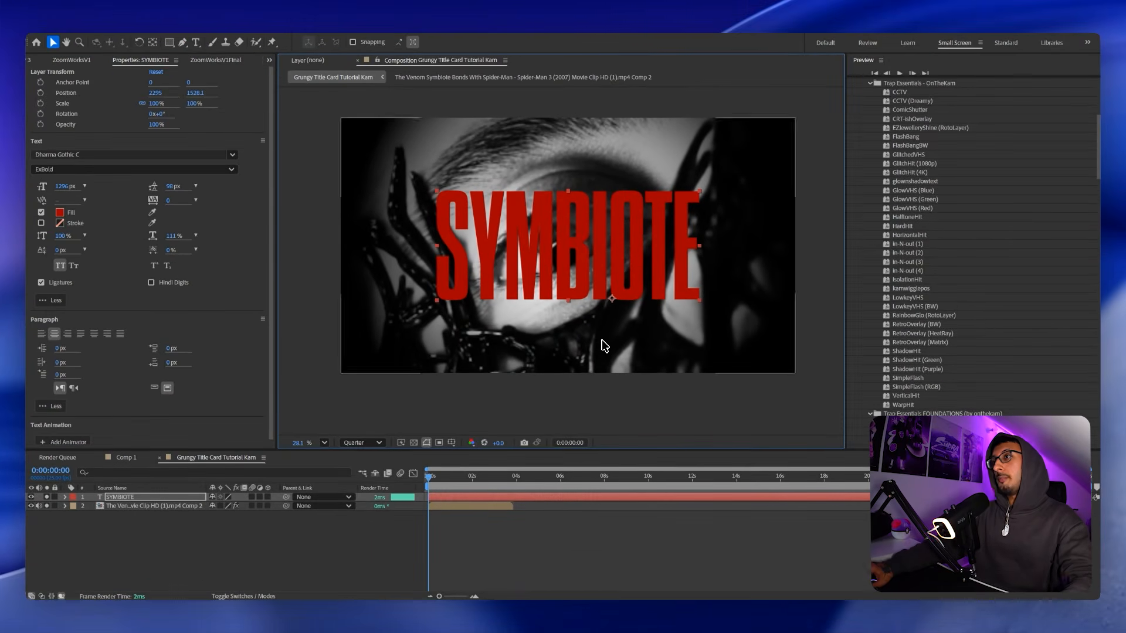
scroll(605, 345, up, 1)
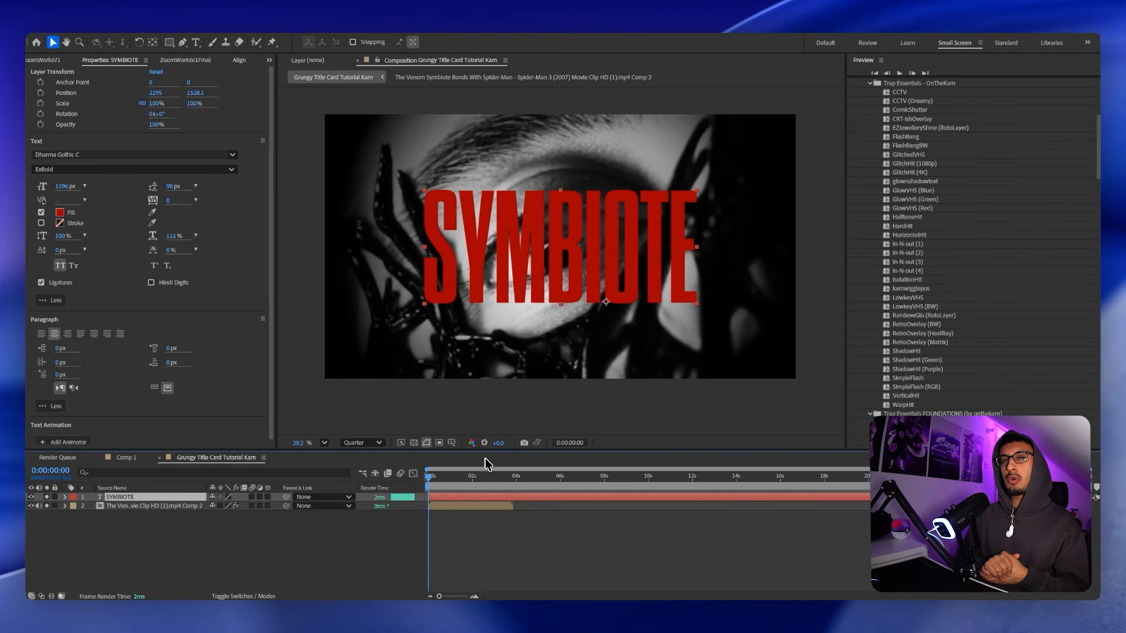
Paste a second text layer and set its font to Most Wazted.
key(ctrl+v)
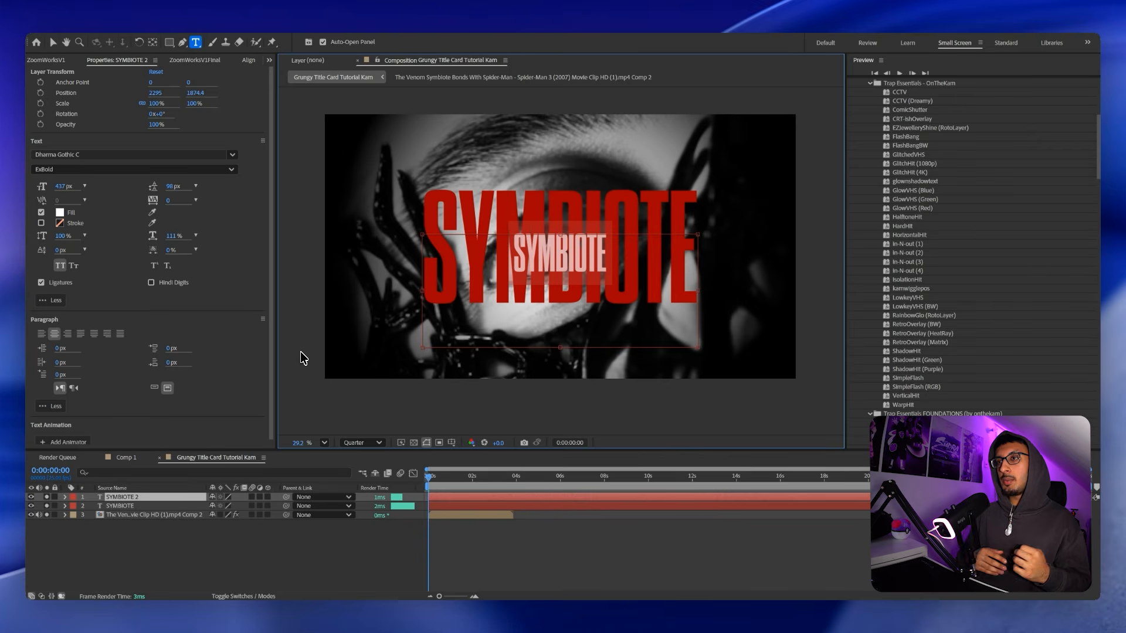
click(117, 156)
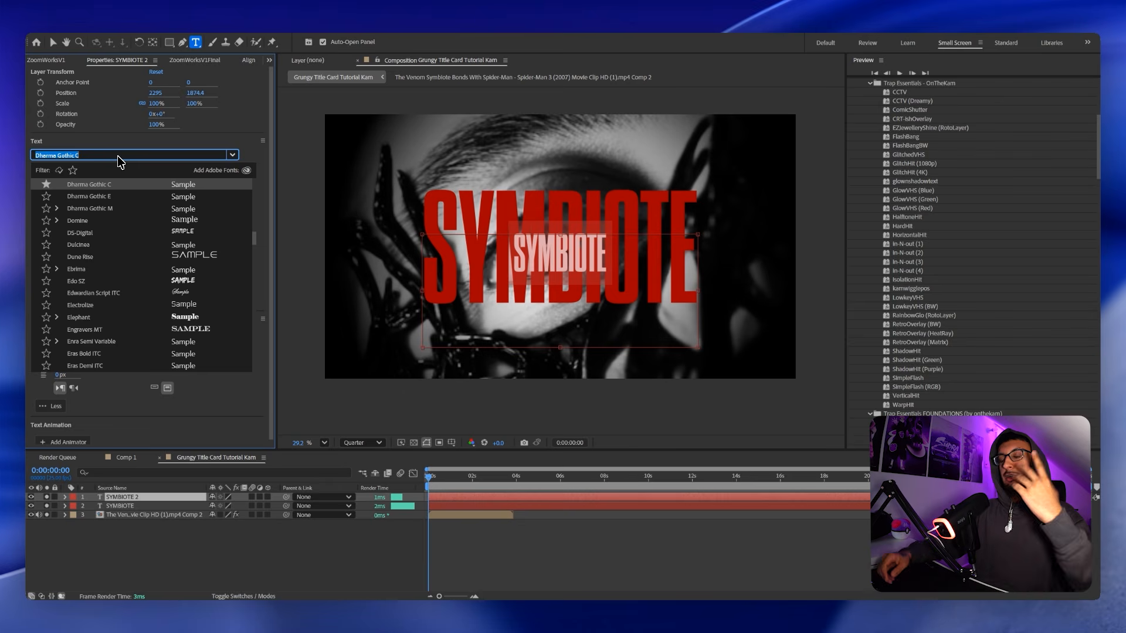
text(most)
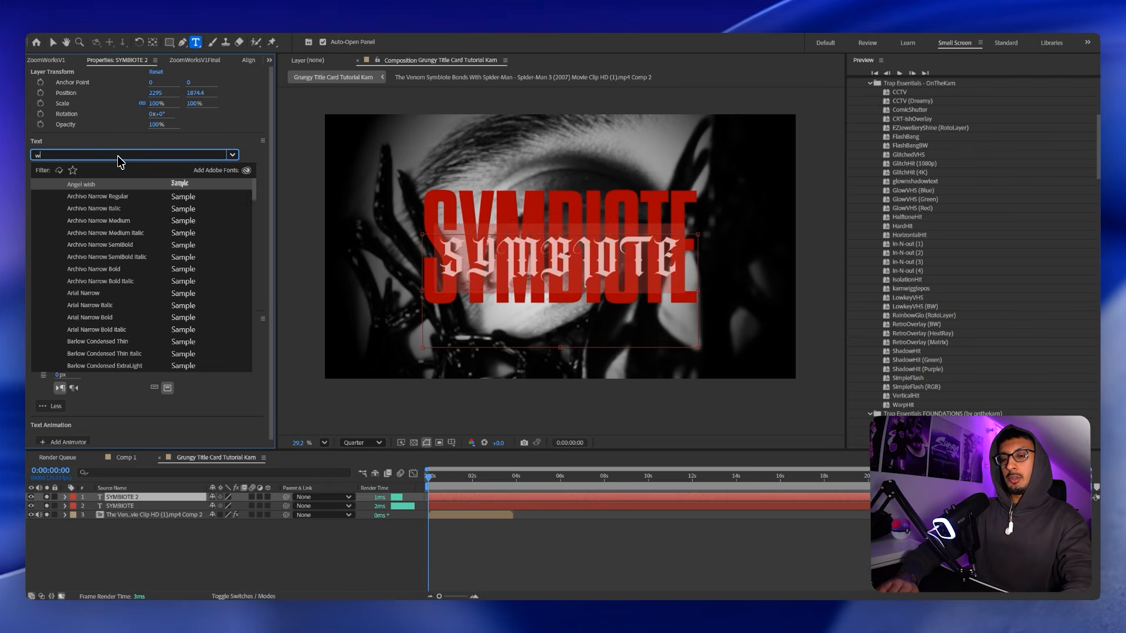
key(Return)
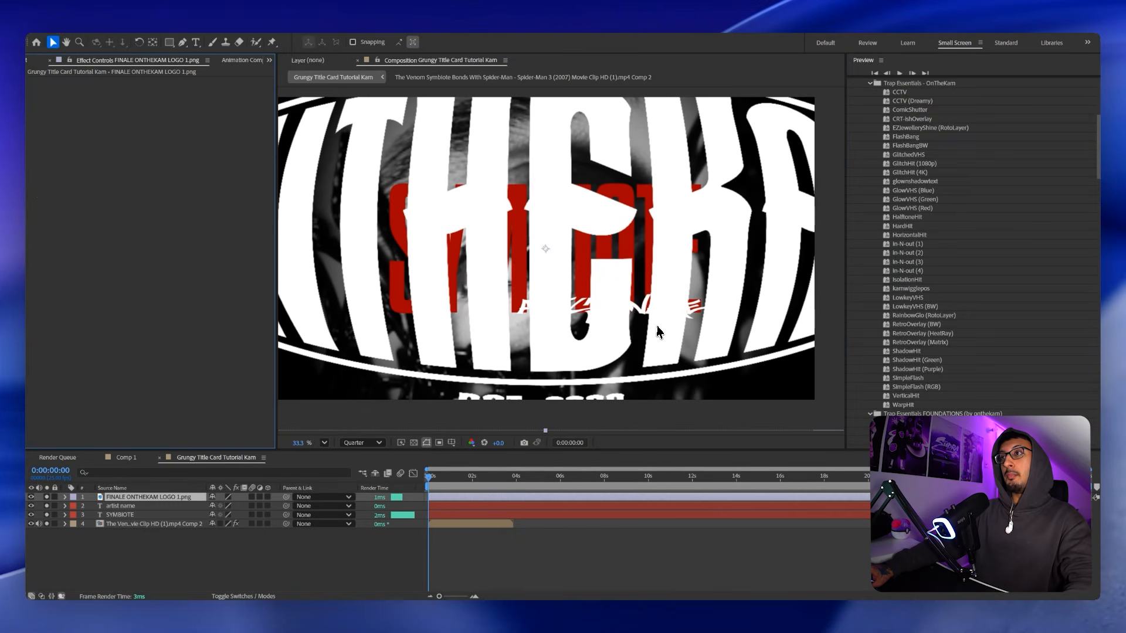
Scale the badge logo down to 3% and move it above the SYMBIOTE title.
key(s)
drag(222, 506, 188, 523)
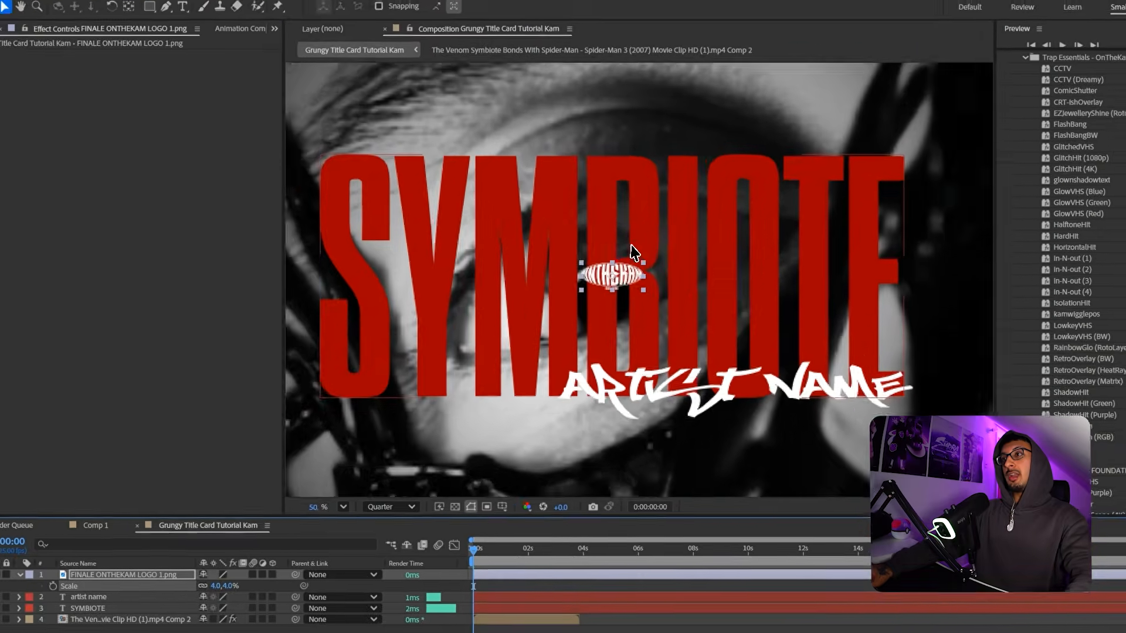
scroll(573, 295, up, 3)
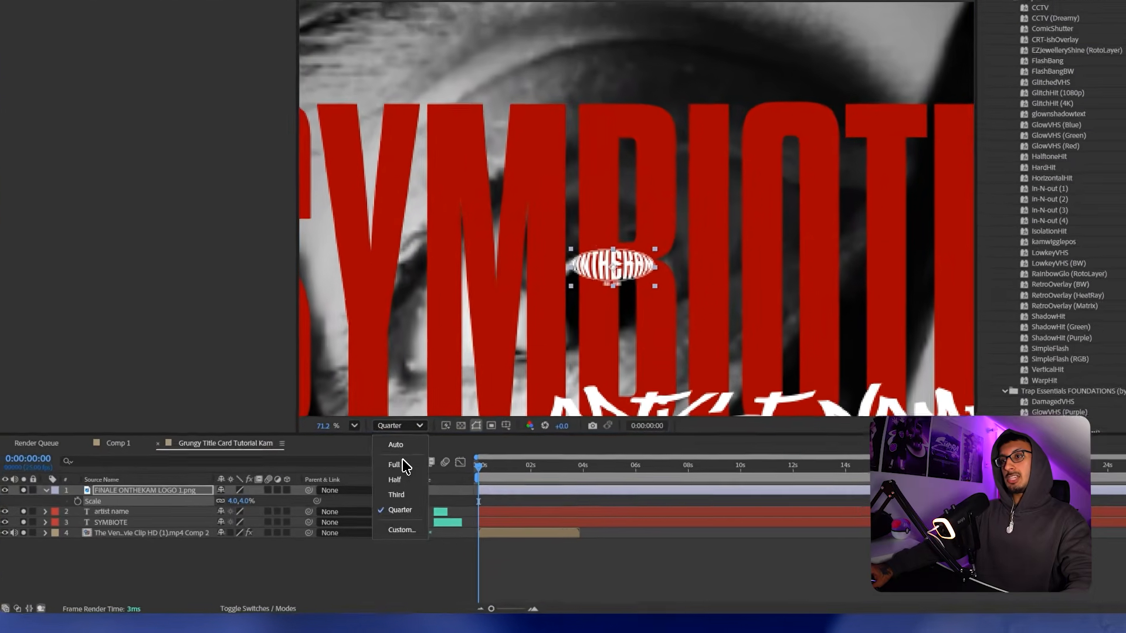
scroll(543, 381, up, 2)
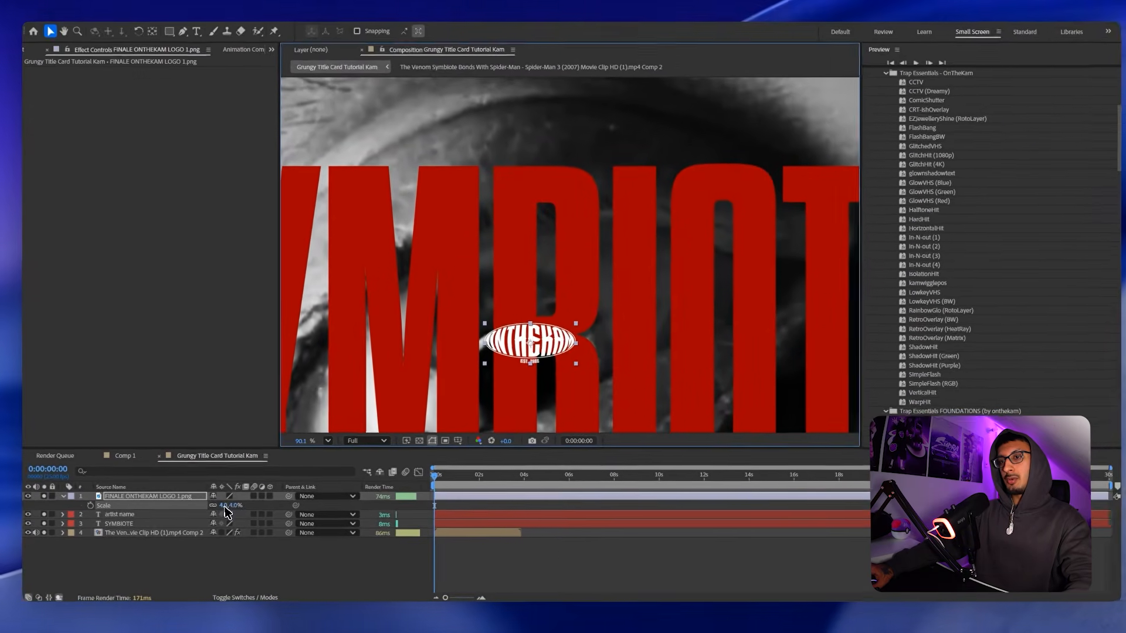
drag(225, 510, 218, 510)
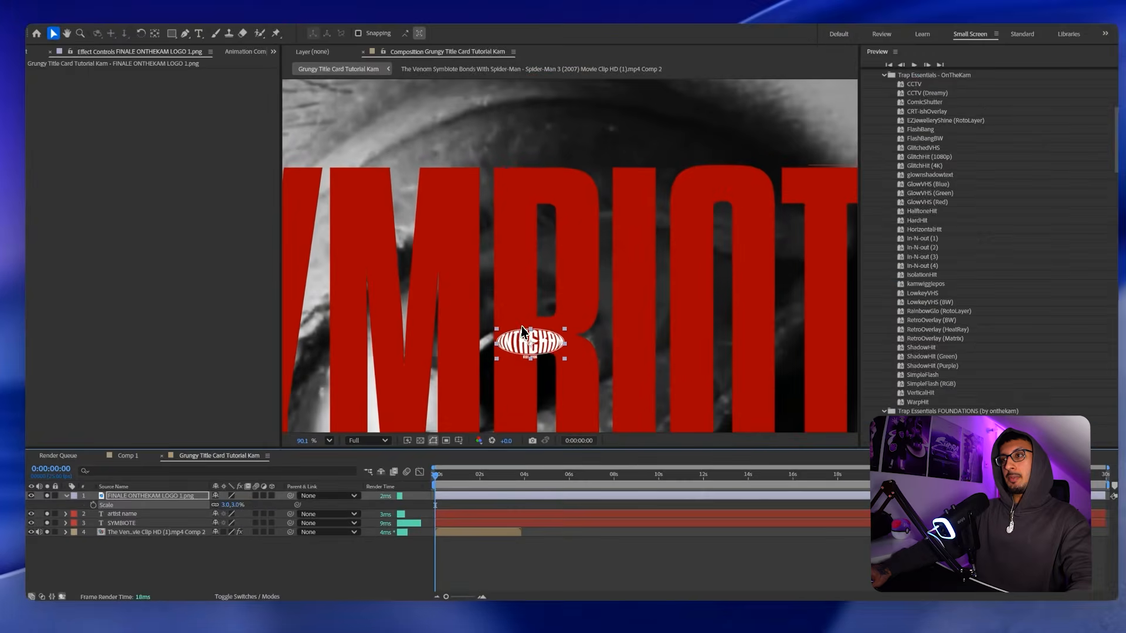
drag(523, 333, 548, 143)
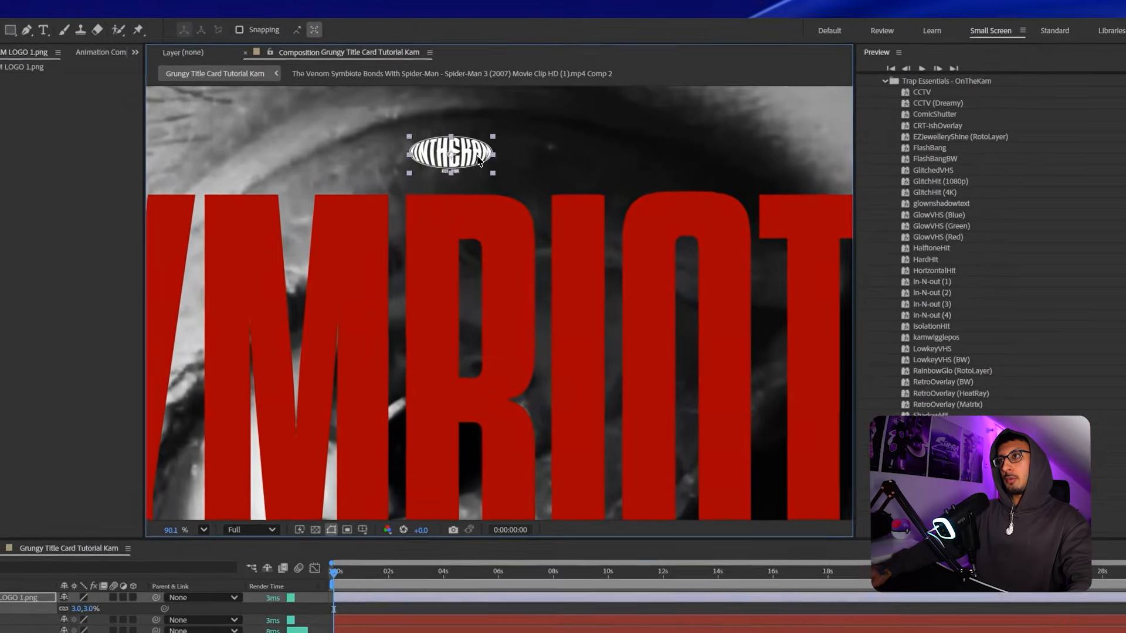
Paste the Sony logo image into the composition.
scroll(553, 142, down, 6)
scroll(474, 170, down, 1)
scroll(404, 190, up, 4)
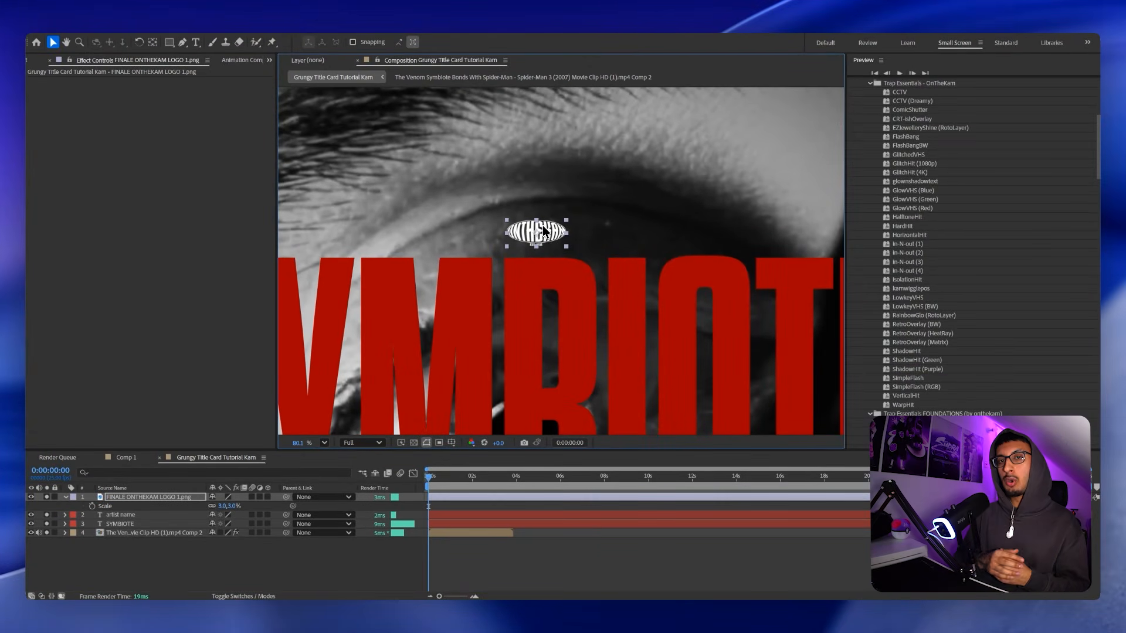
scroll(580, 264, down, 3)
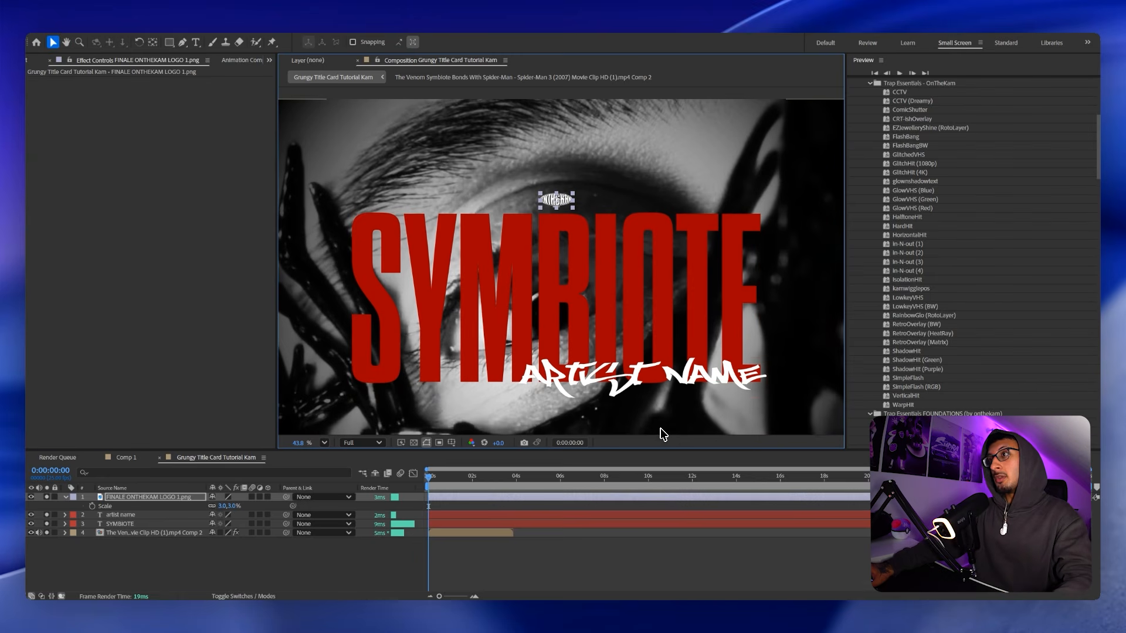
key(ctrl+v)
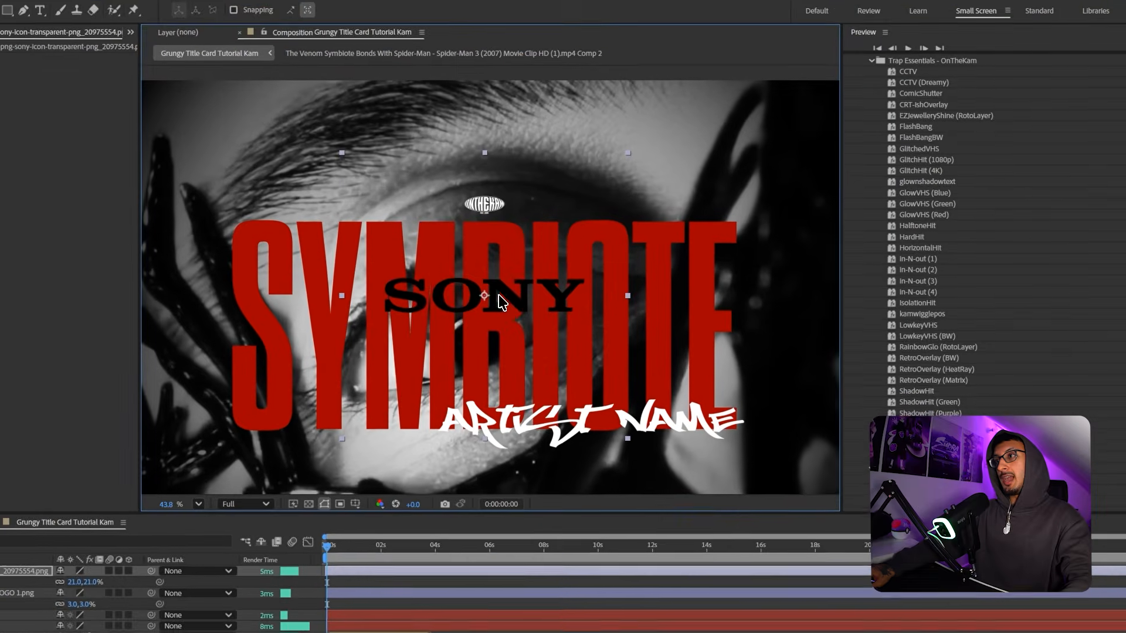
Apply Tint to the Sony logo with Map Black To set to white (FFFFFF).
key(ctrl+space)
text(ti)
click(422, 384)
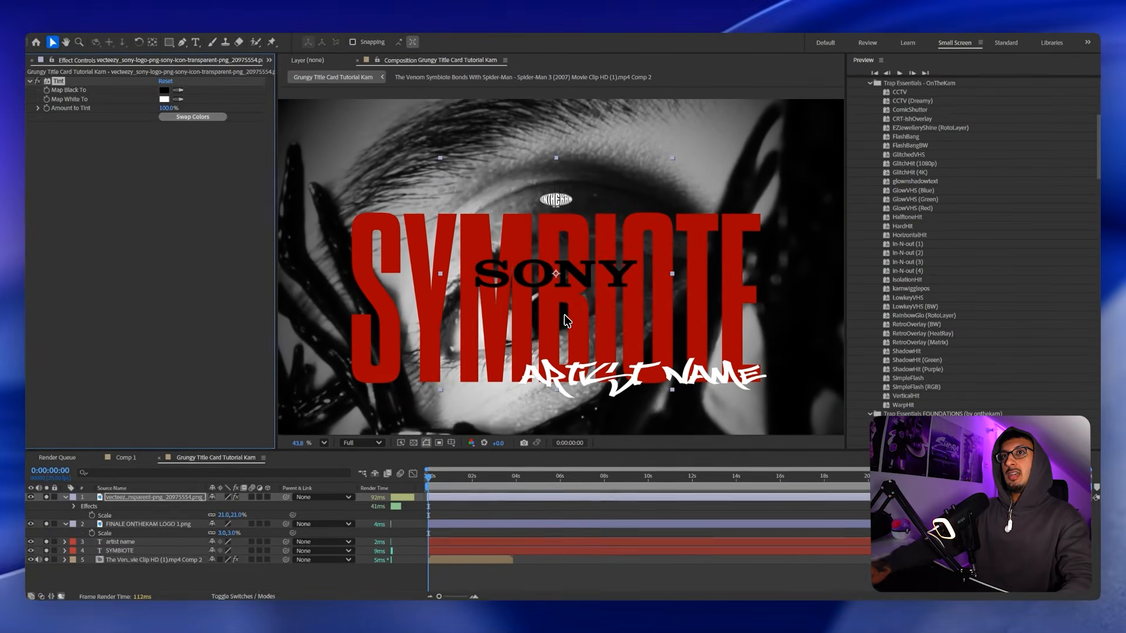
click(166, 95)
text(ffffff)
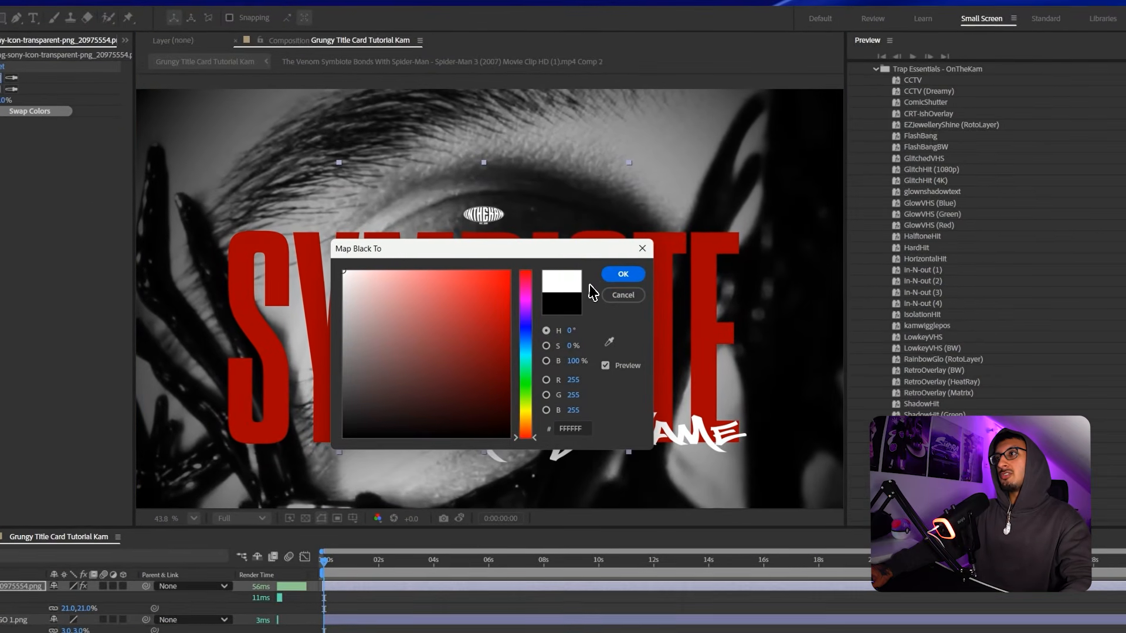
click(747, 273)
Move the Sony logo above SYMBIOTE and scale it down to 5%.
drag(507, 329, 508, 228)
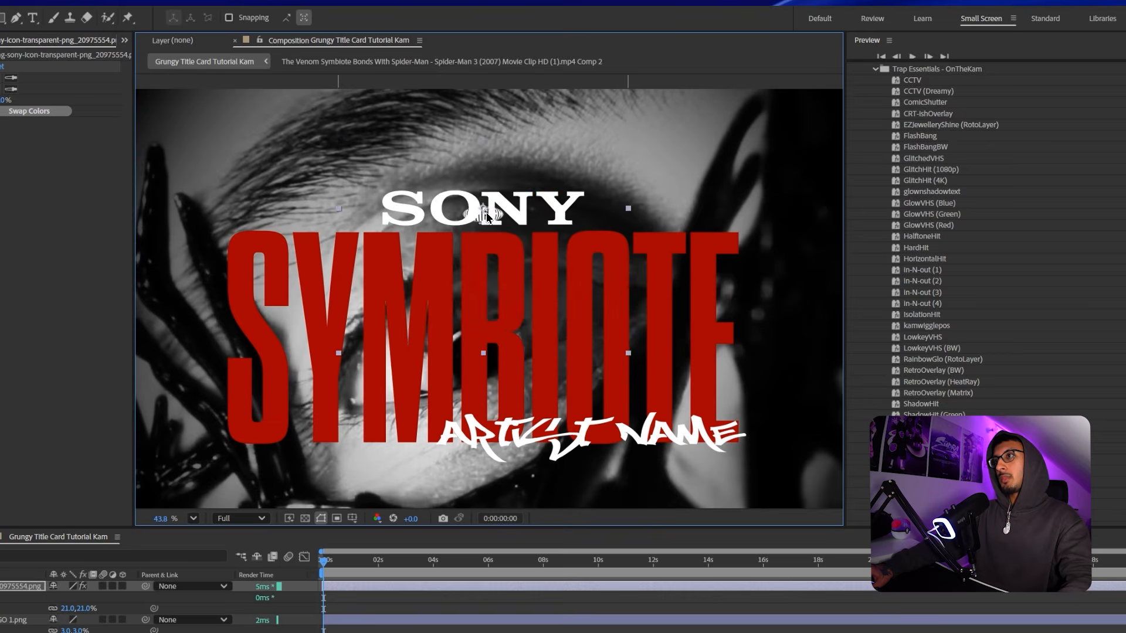
scroll(498, 211, up, 4)
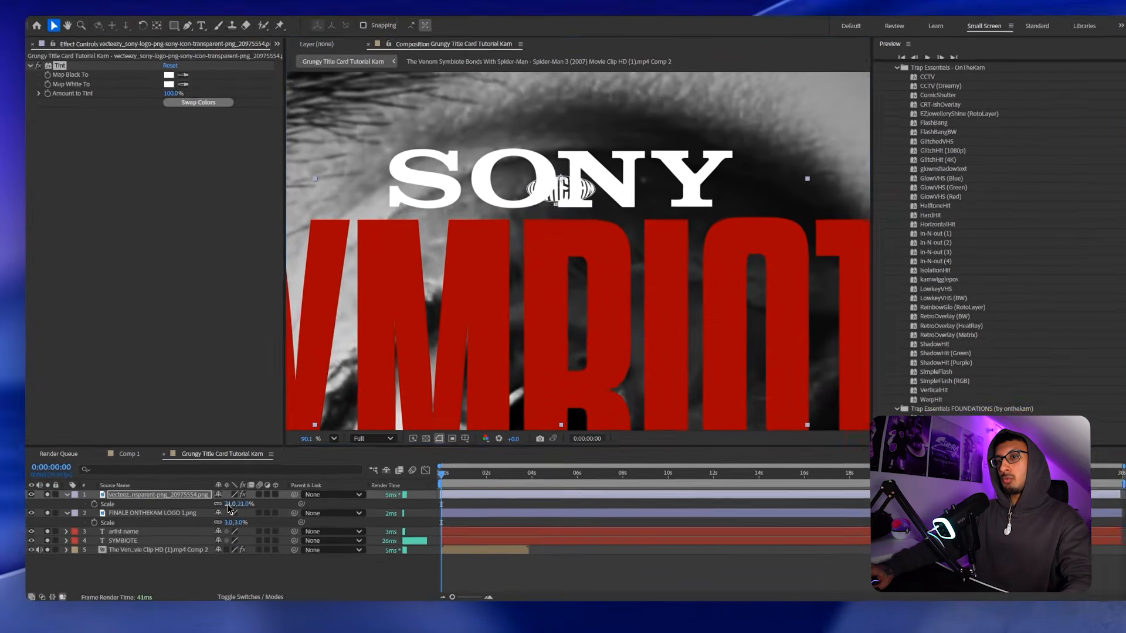
key(s)
drag(216, 519, 207, 531)
drag(261, 502, 265, 501)
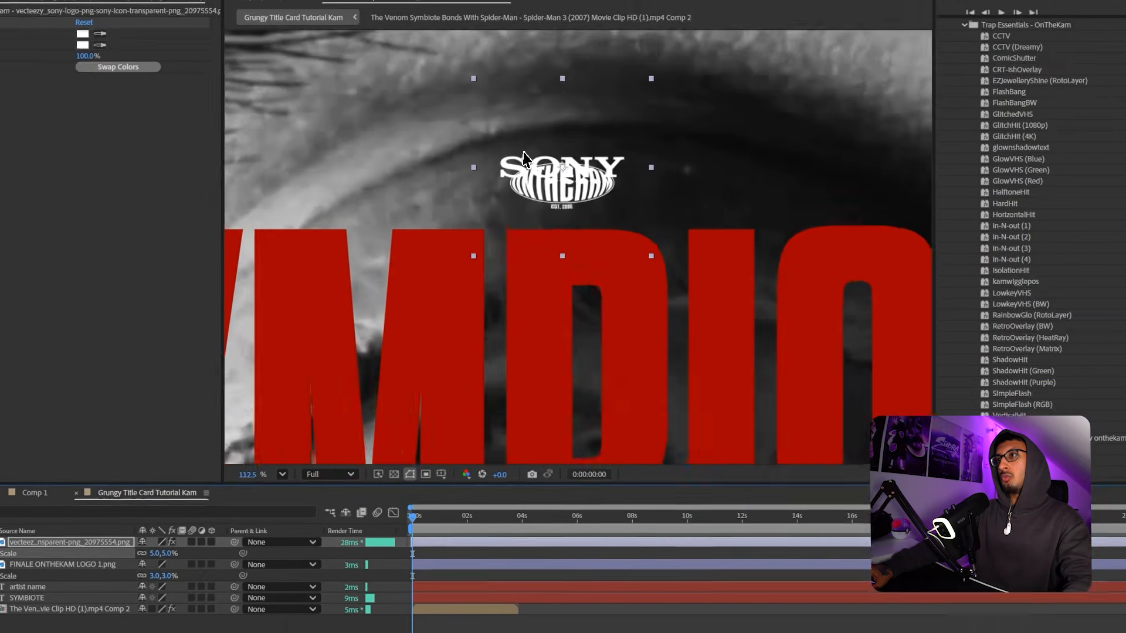
scroll(675, 97, up, 3)
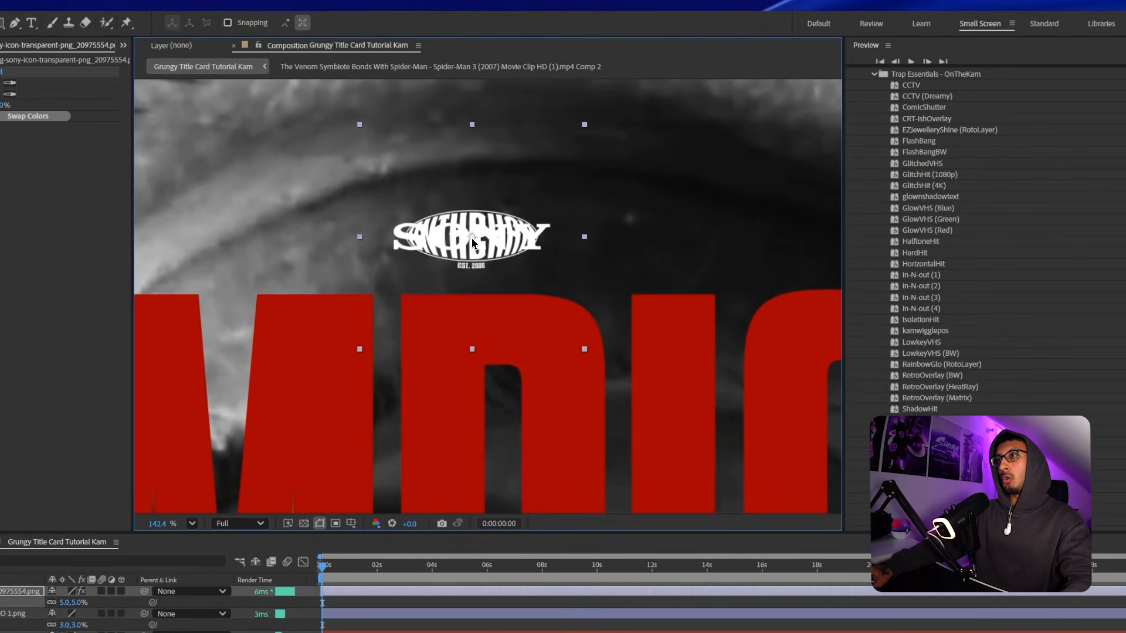
scroll(472, 241, down, 4)
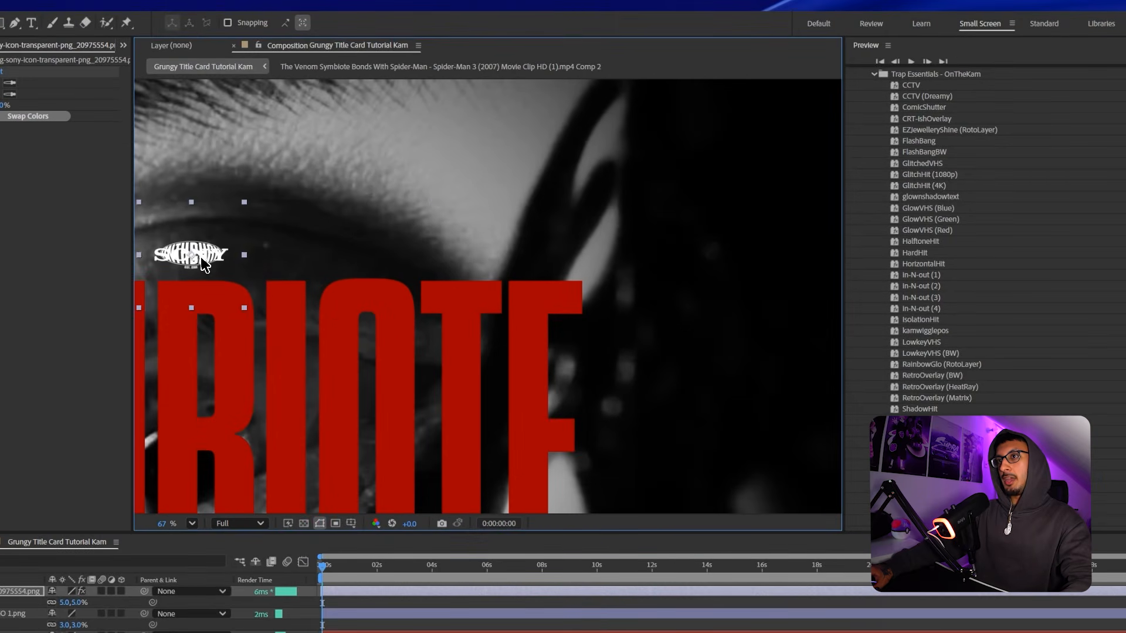
scroll(551, 265, up, 4)
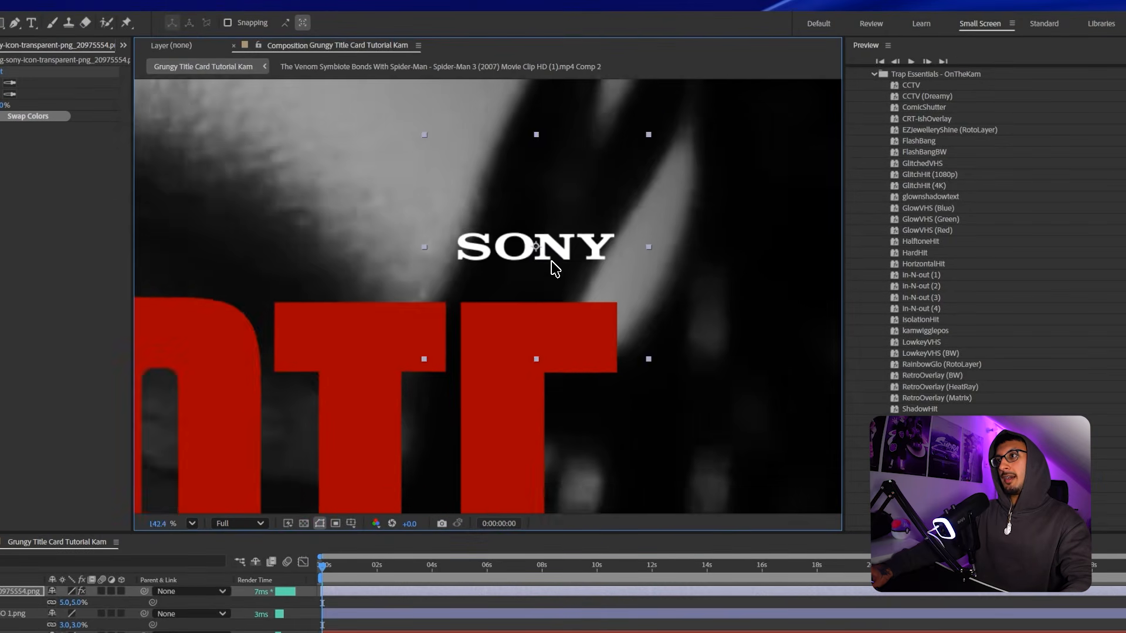
scroll(615, 264, down, 3)
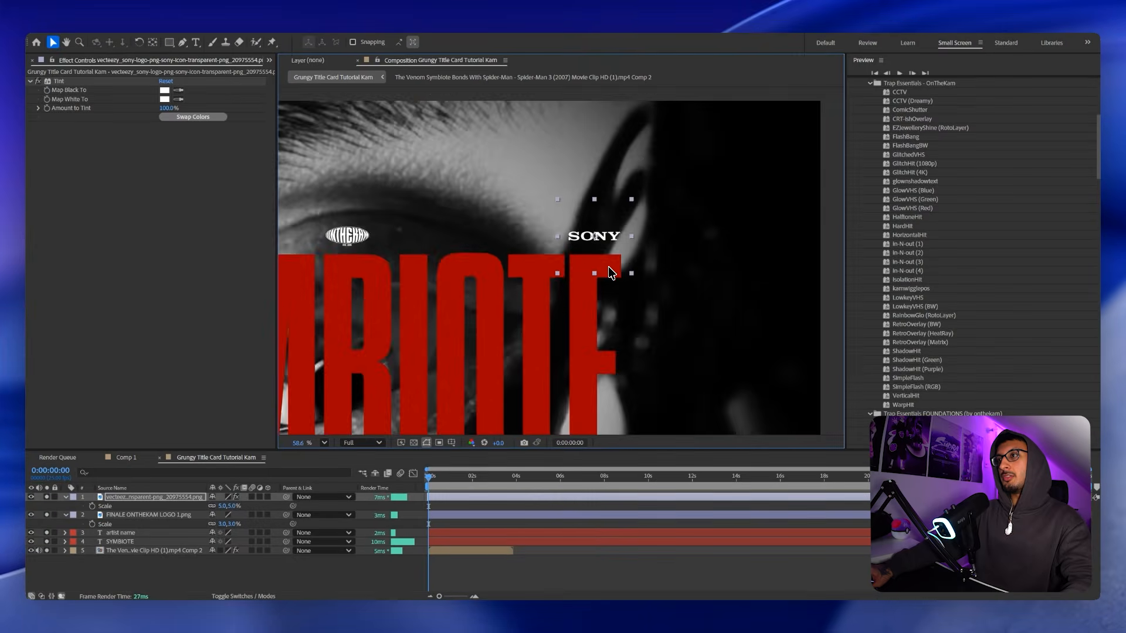
scroll(606, 271, up, 5)
scroll(520, 207, down, 3)
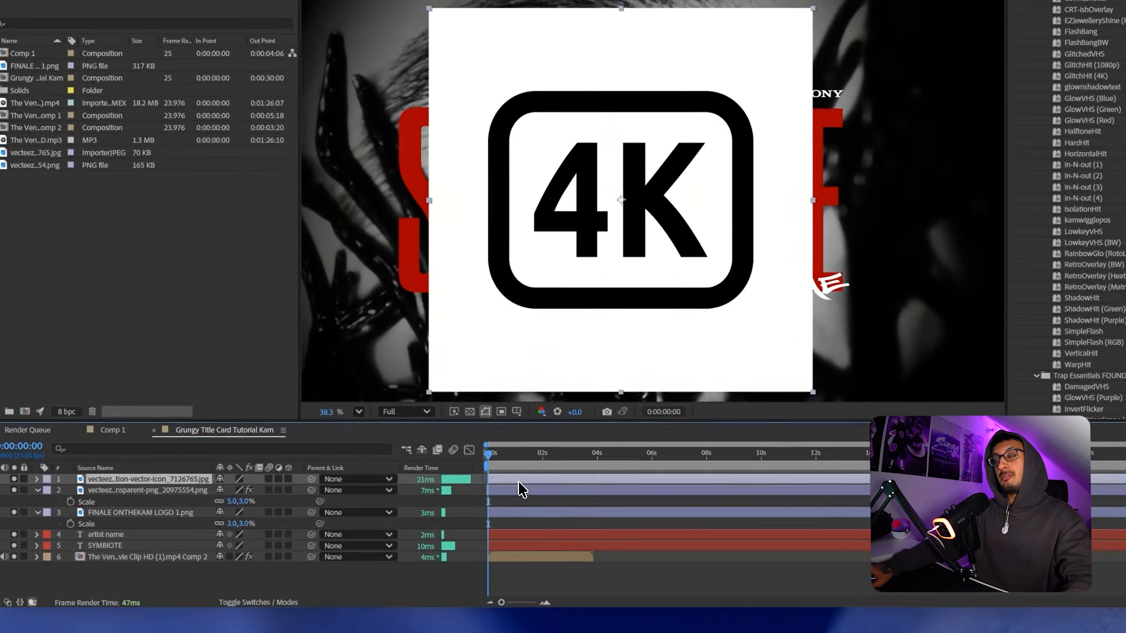
Apply Luma Key to the 4K icon, set to Key Out Brighter with Threshold 93.
double_click(451, 497)
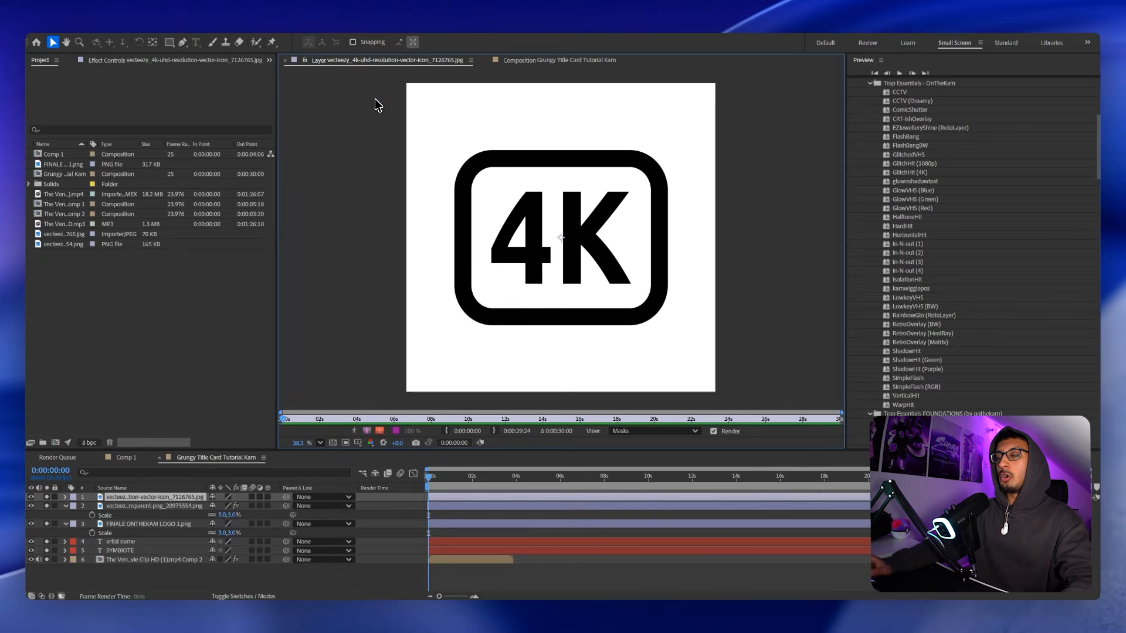
click(565, 61)
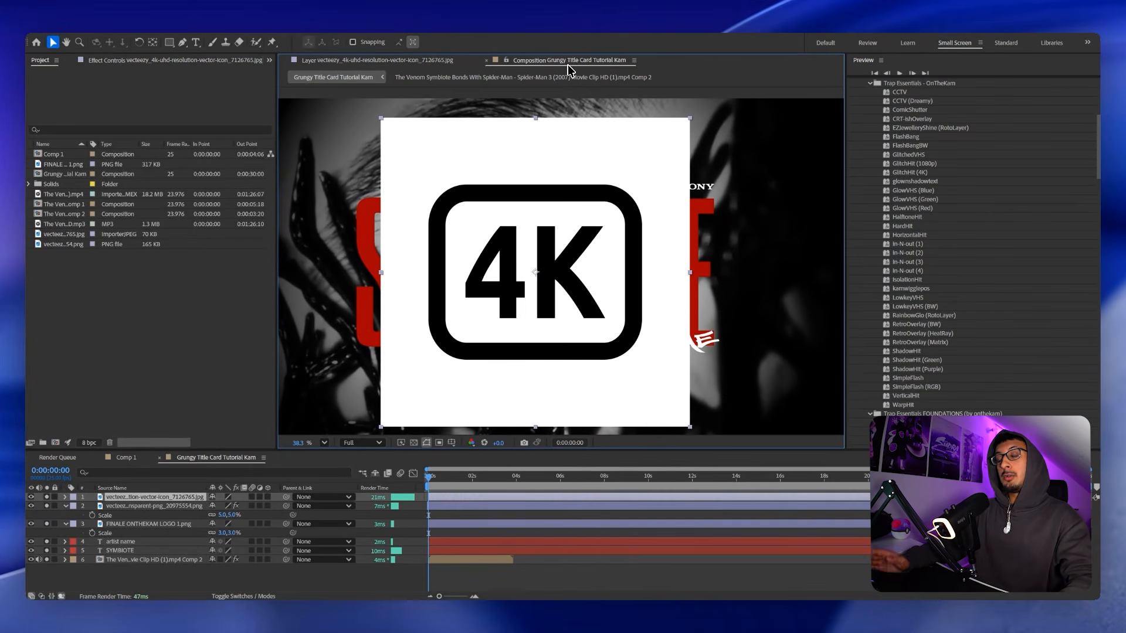
key(F3)
key(ctrl+space)
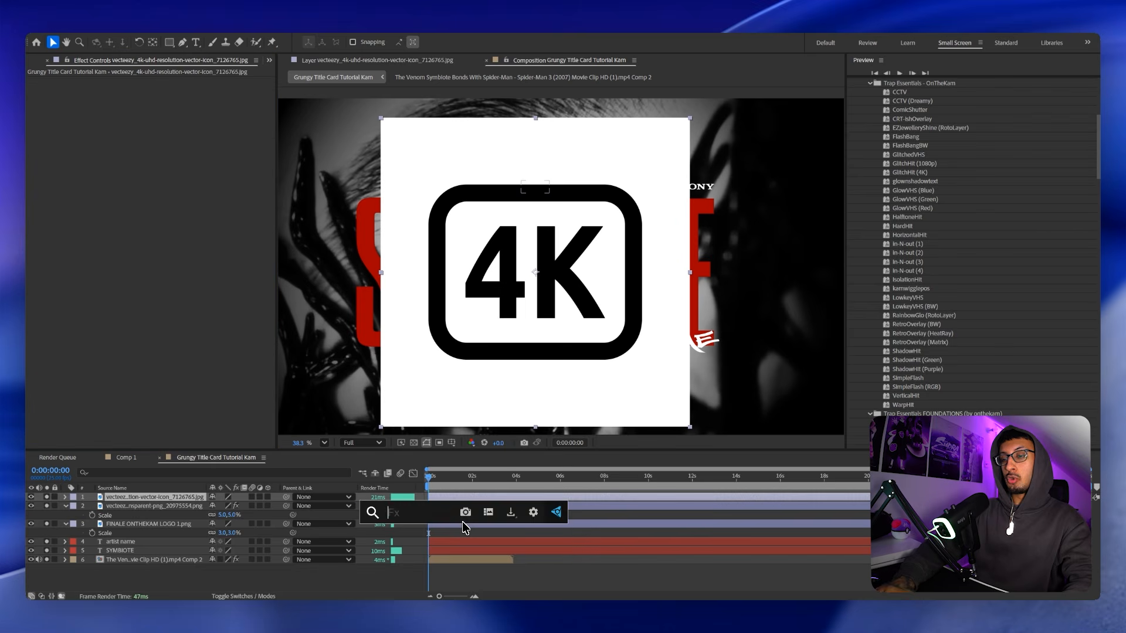
text(luma k)
key(Return)
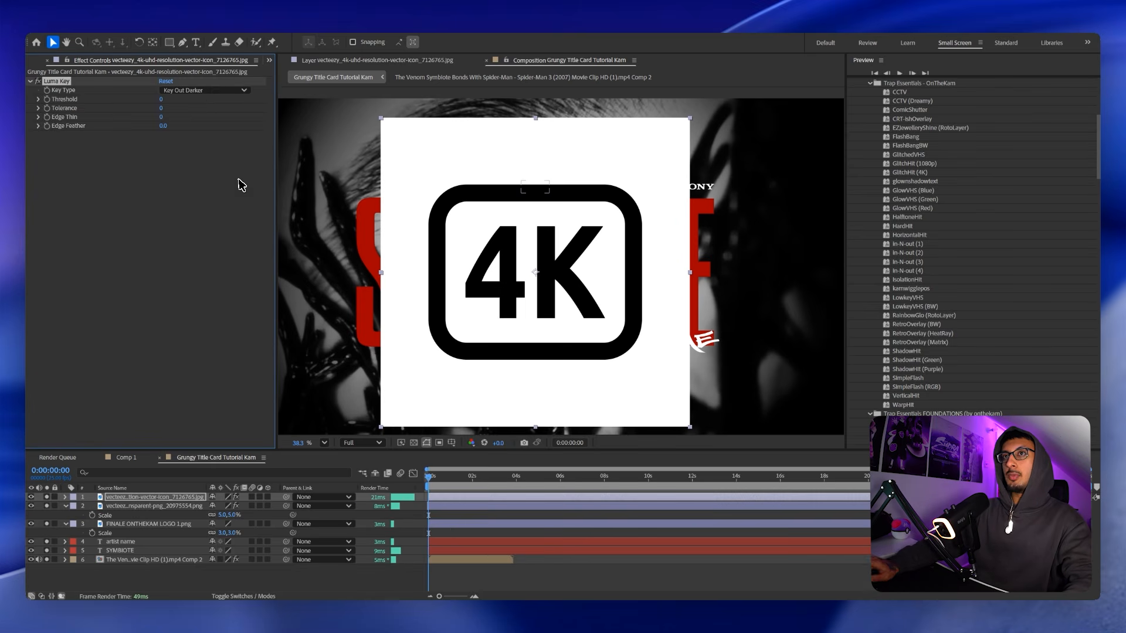
click(208, 92)
click(207, 102)
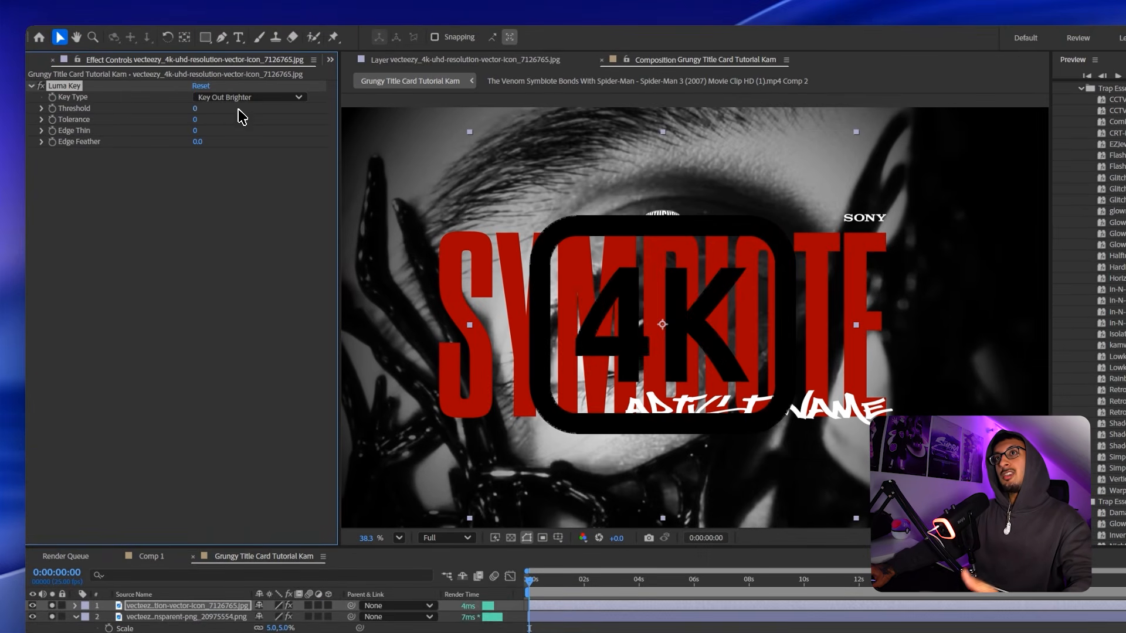
Add a Tint effect to the 4K icon.
scroll(557, 246, up, 3)
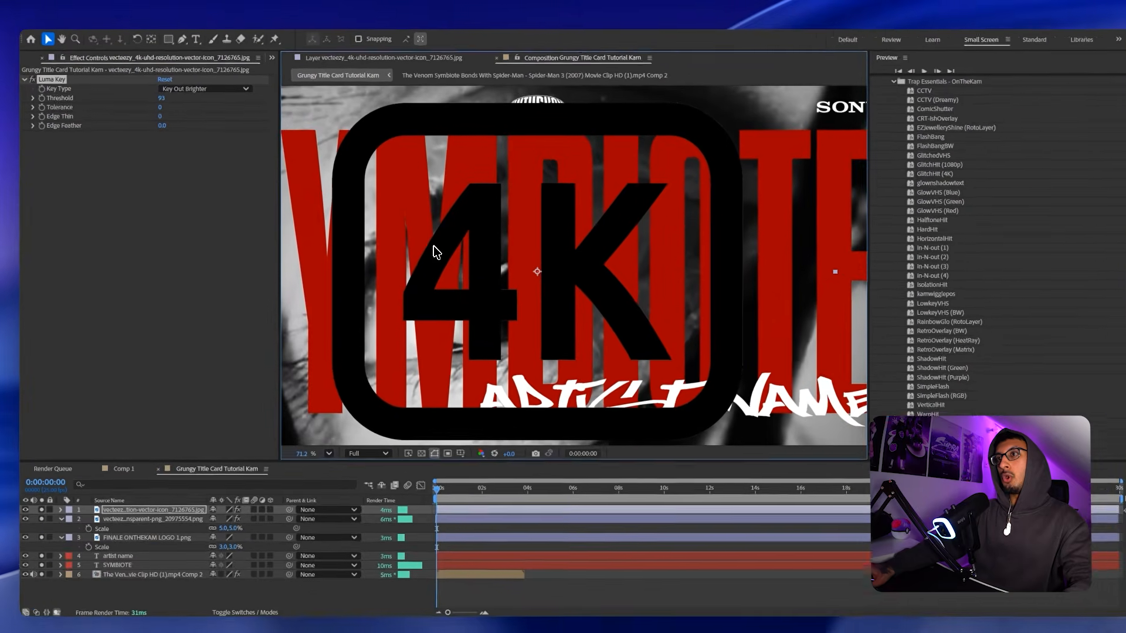
key(ctrl+space)
text(ti)
key(Down)
key(Down)
key(Down)
key(Down)
key(Return)
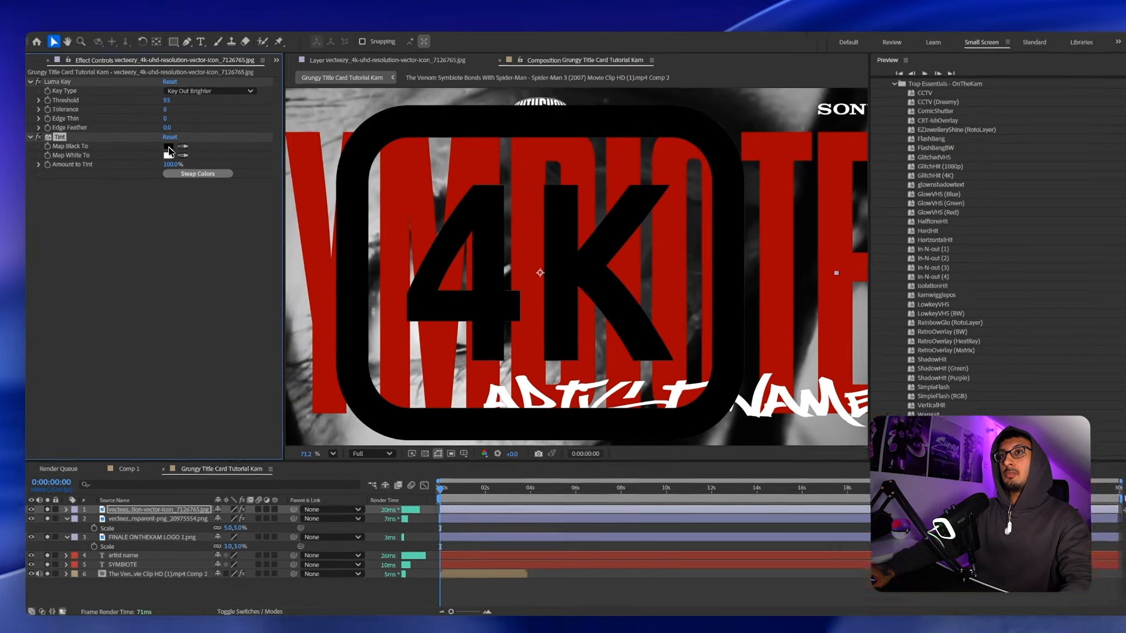
Set the 4K icon's Tint Map Black To colour to white.
click(169, 151)
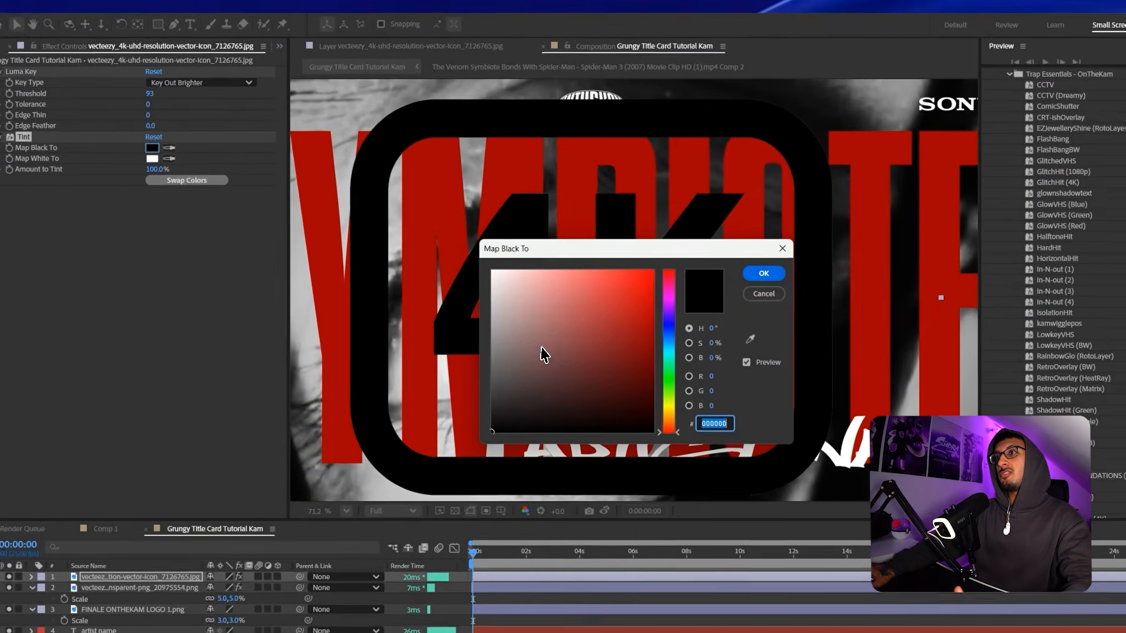
drag(505, 319, 406, 204)
click(691, 260)
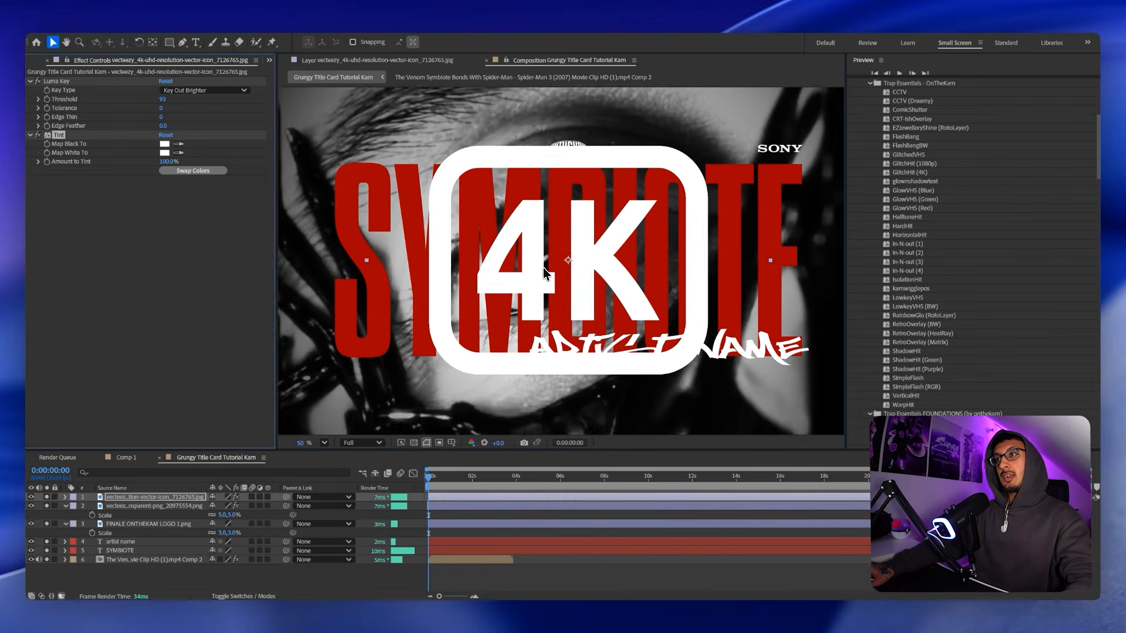
scroll(634, 252, down, 2)
Scale the 4K icon down to 7%.
drag(637, 178, 622, 261)
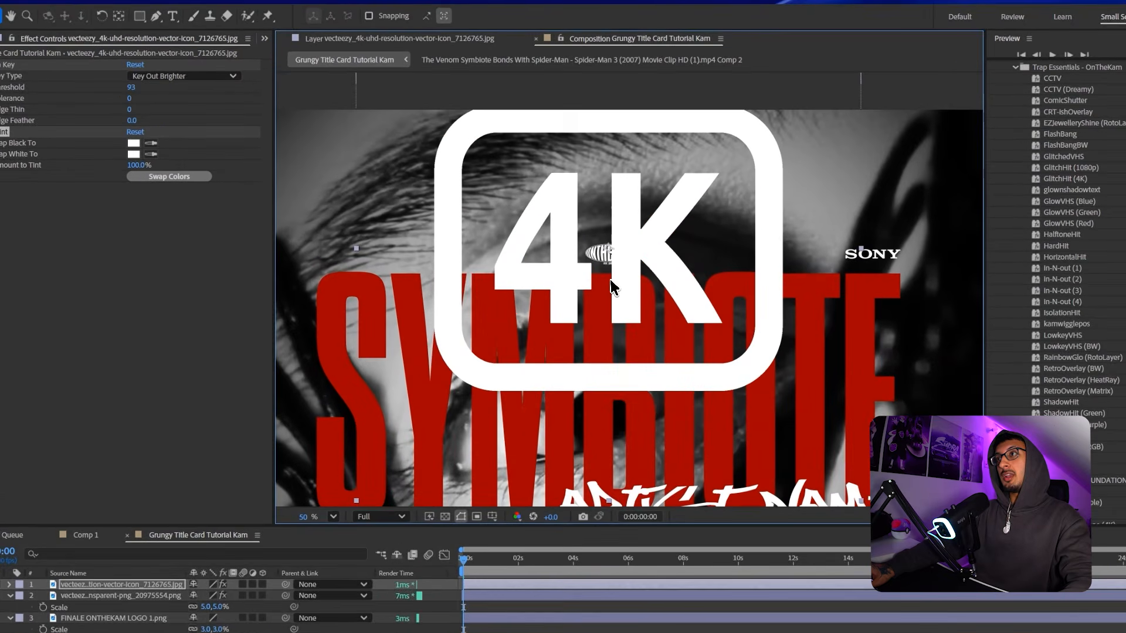
key(s)
drag(216, 595, 173, 607)
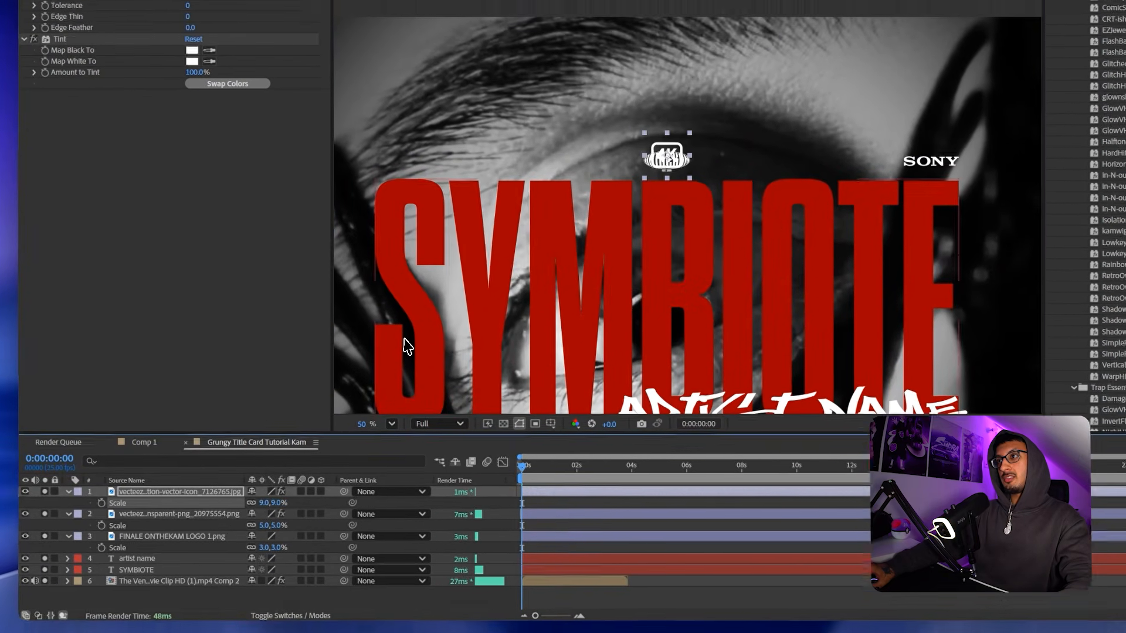
scroll(651, 179, up, 5)
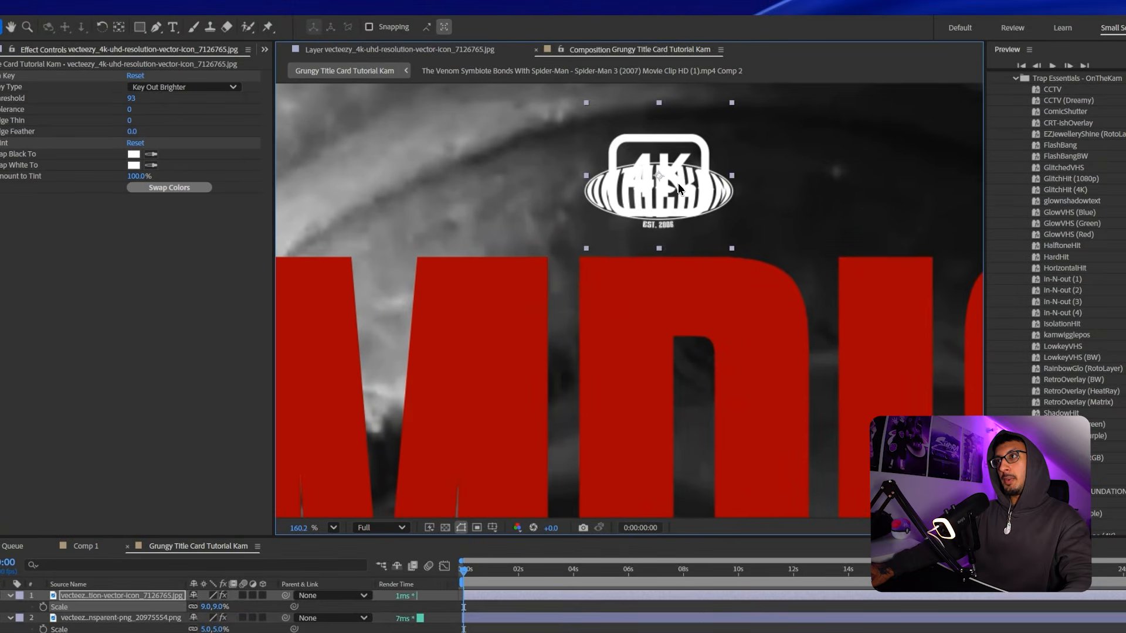
drag(744, 66, 742, 85)
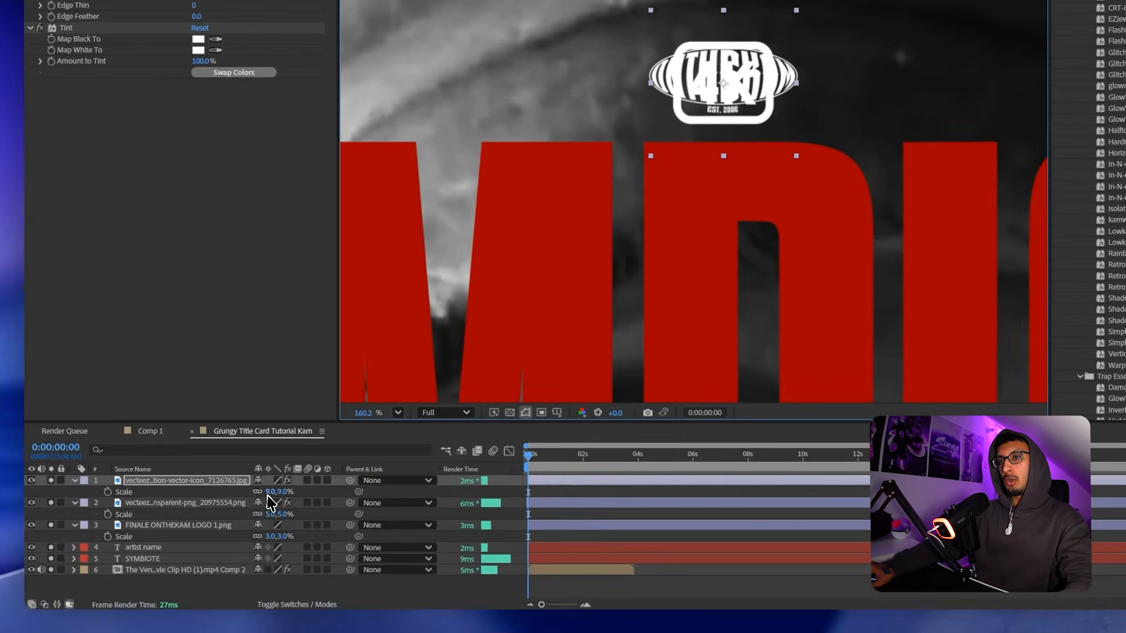
click(207, 607)
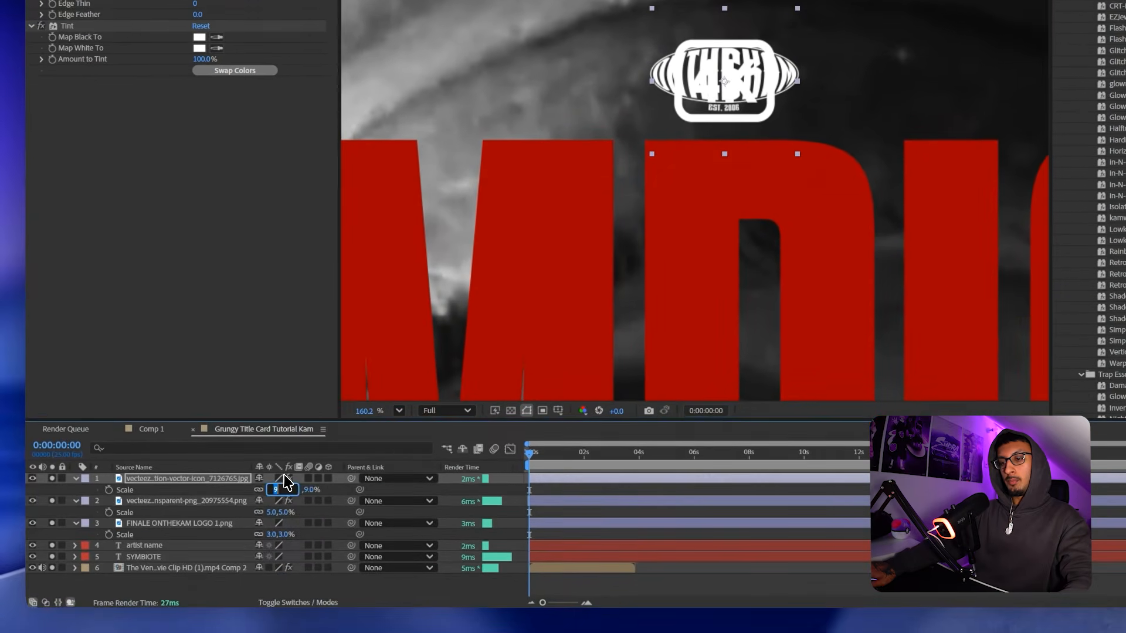
text(7)
key(Return)
Position the 4K icon above the left end of SYMBIOTE, opposite the Sony logo.
scroll(611, 281, down, 3)
drag(636, 251, 797, 255)
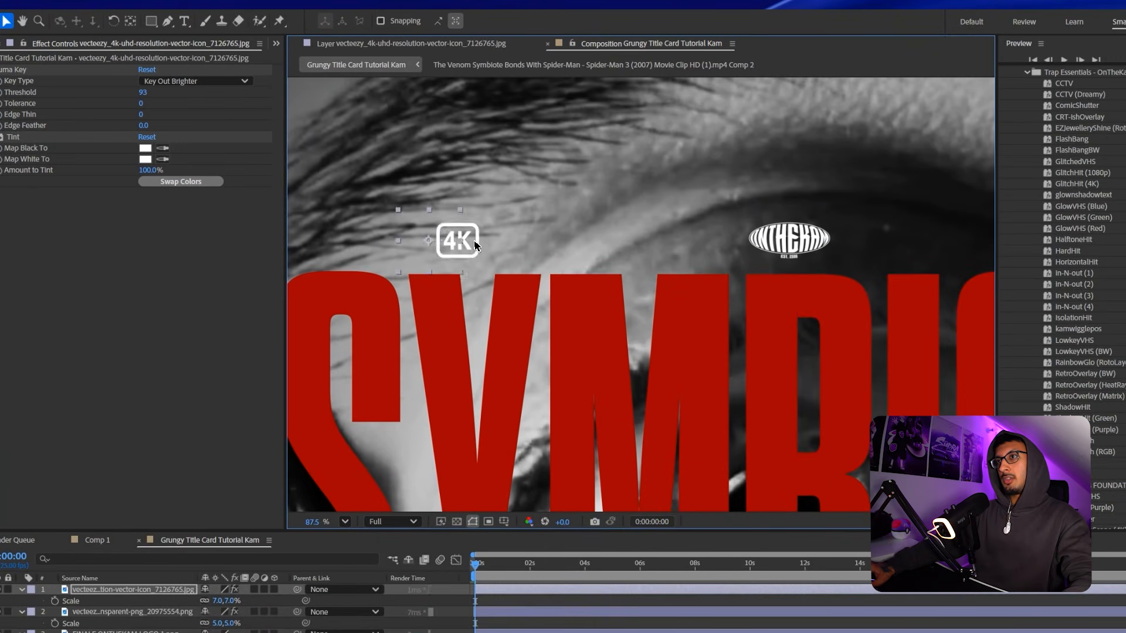
scroll(474, 245, up, 6)
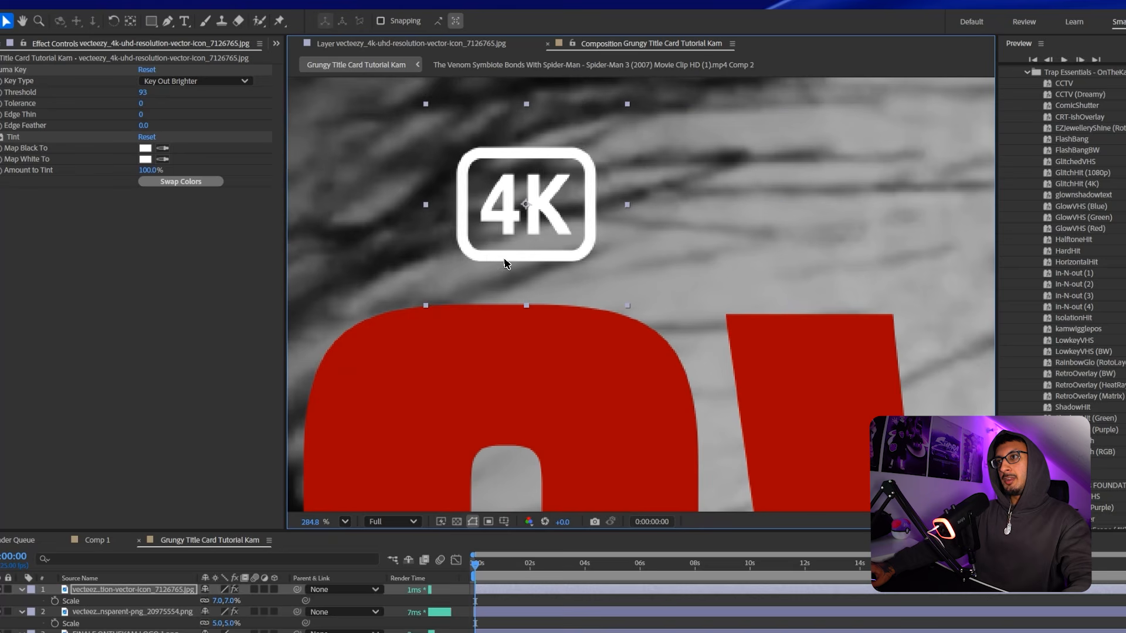
drag(505, 263, 481, 260)
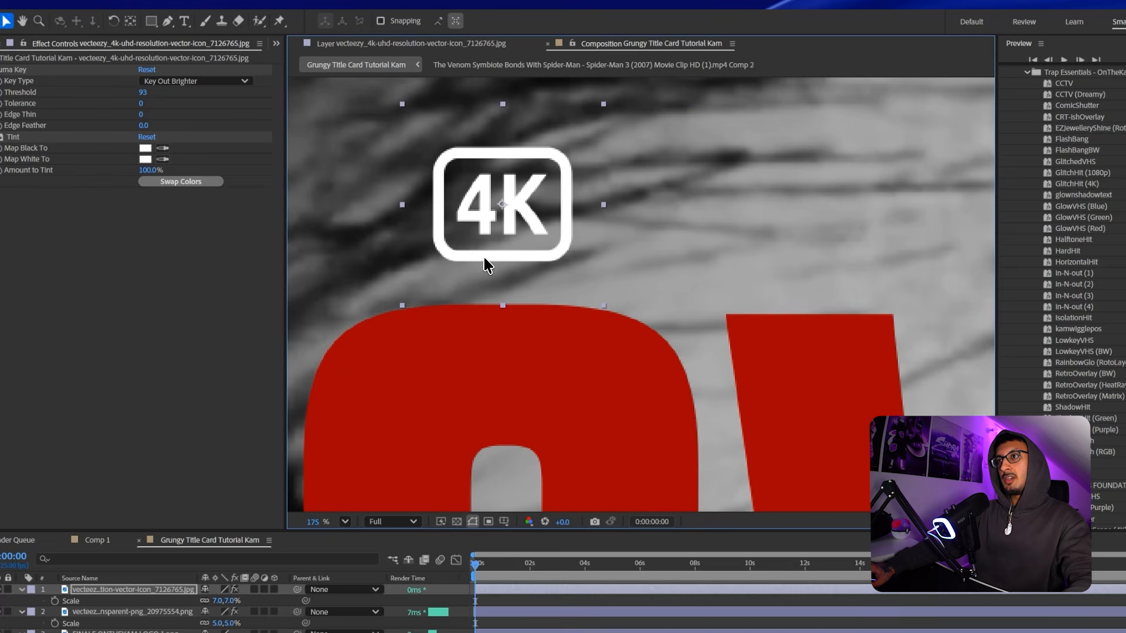
scroll(487, 266, down, 5)
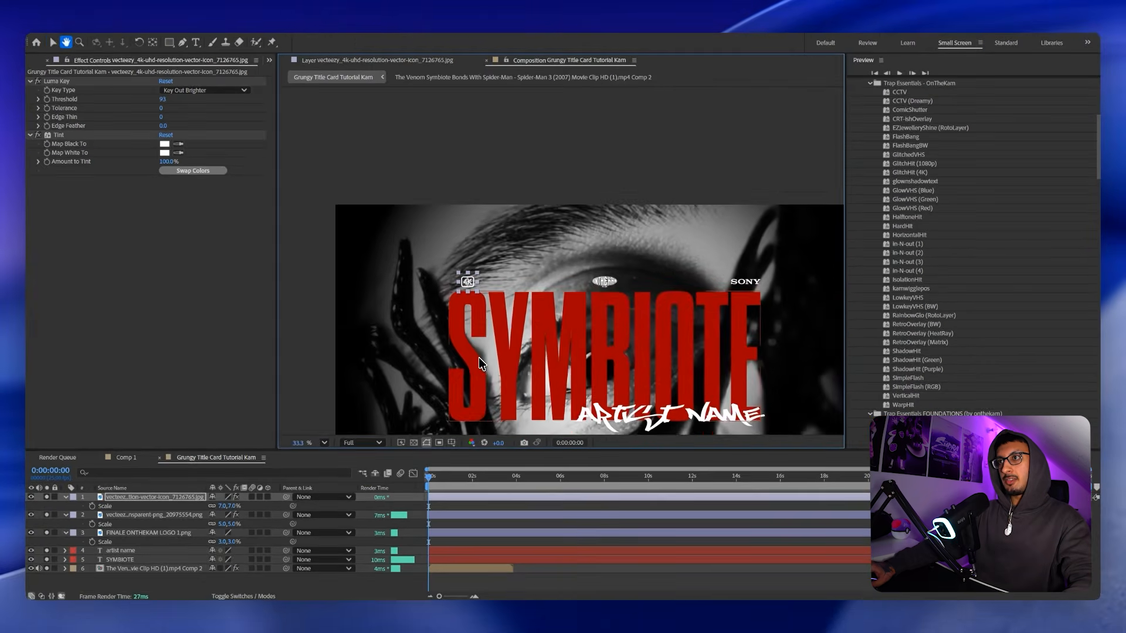
scroll(462, 286, up, 5)
drag(568, 314, 525, 309)
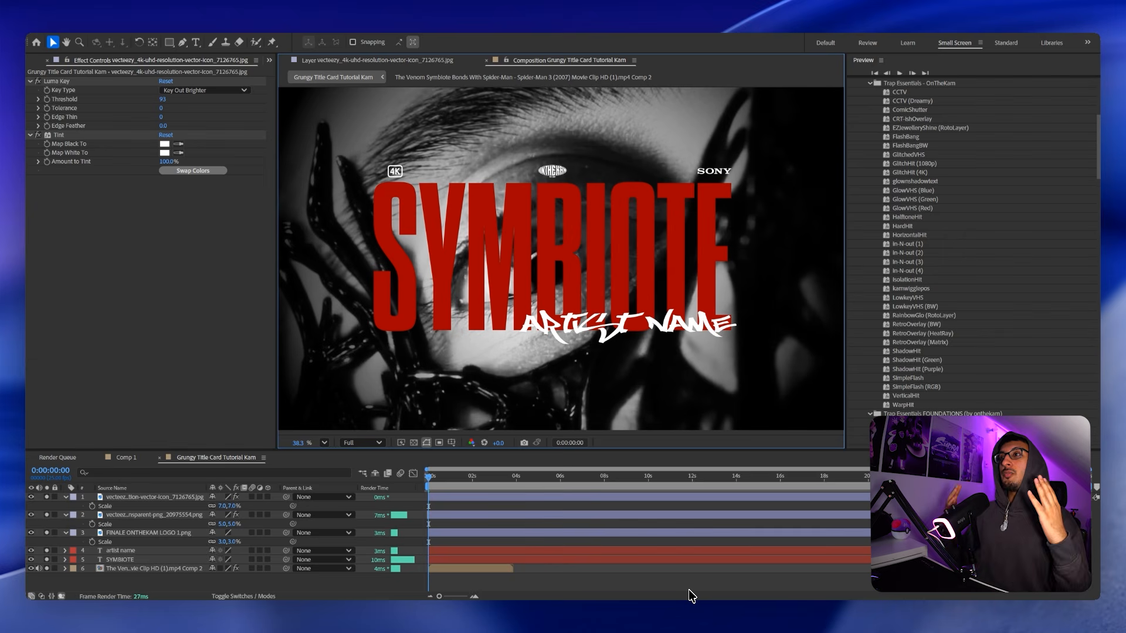
Move the playhead to the two-second mark in the timeline.
click(473, 474)
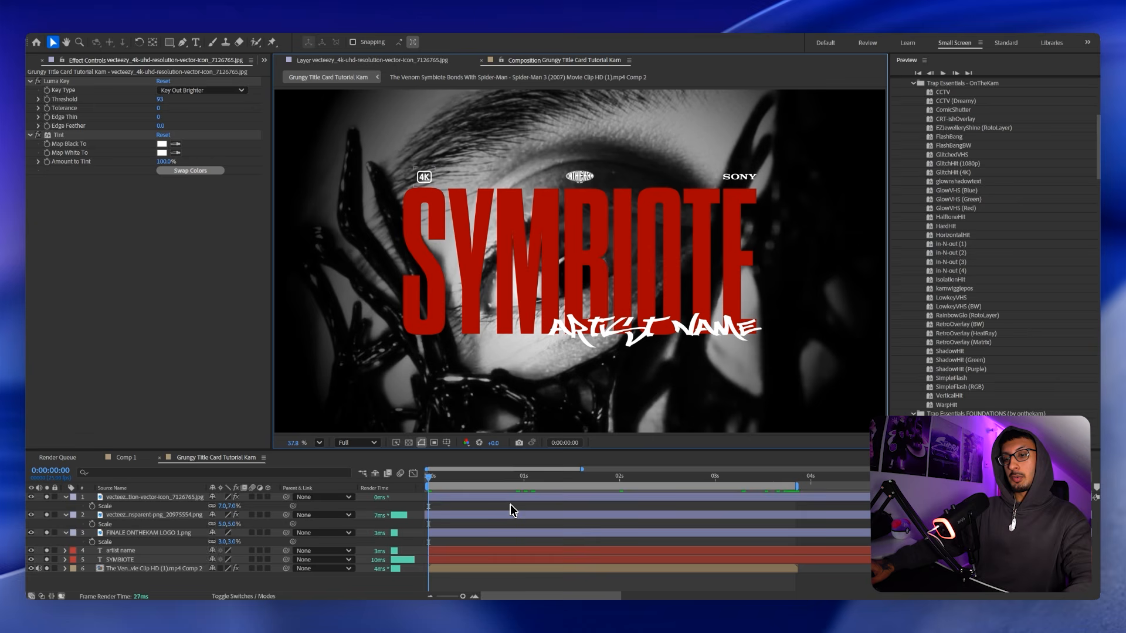
Collapse the Scale properties, add an adjustment layer, and apply Posterize Time at 15 fps.
key(u)
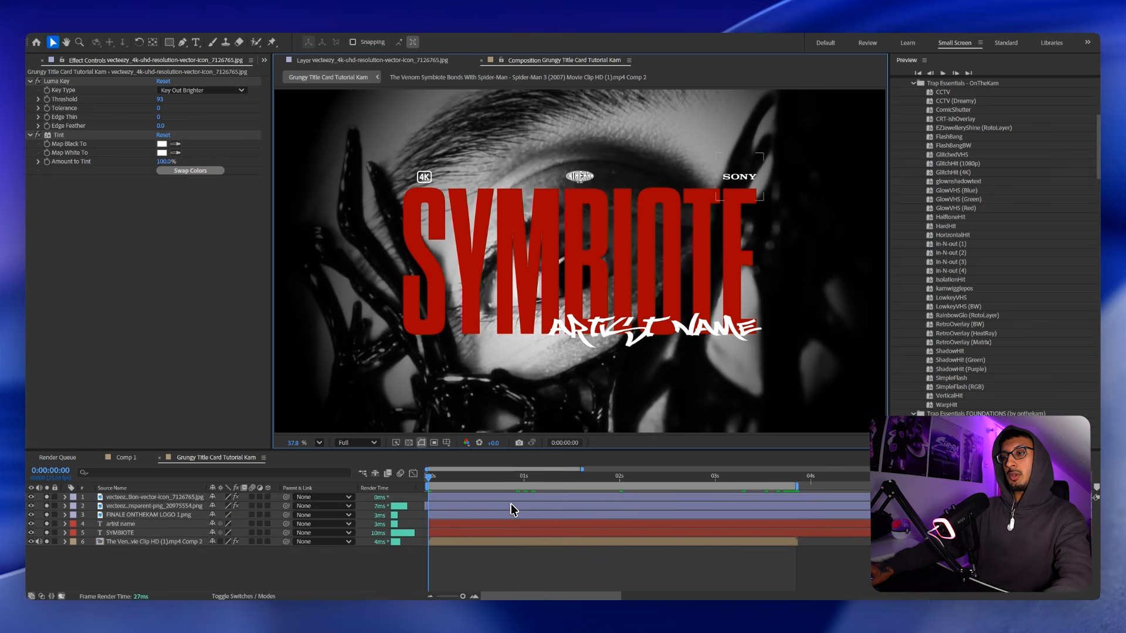
key(ctrl+alt+y)
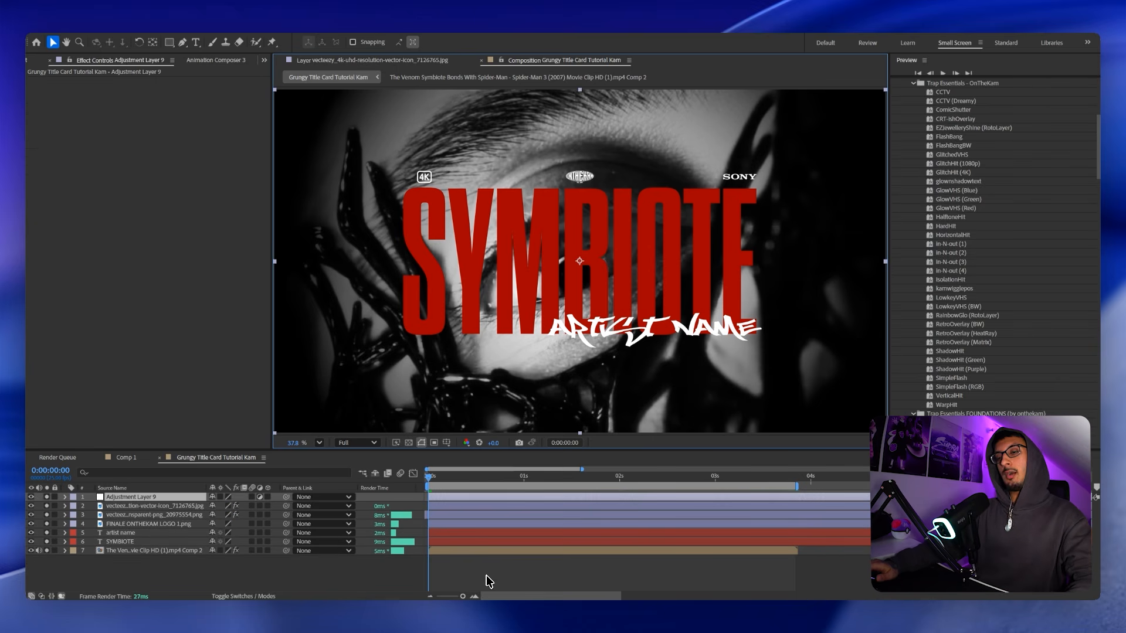
key(ctrl+space)
text(poste)
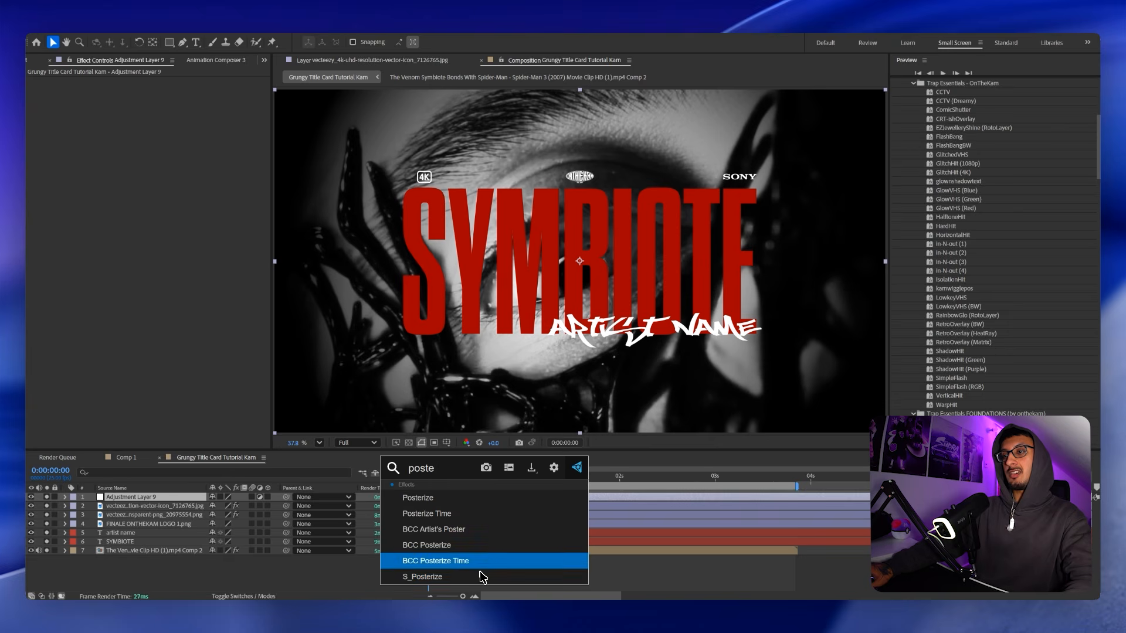
click(472, 513)
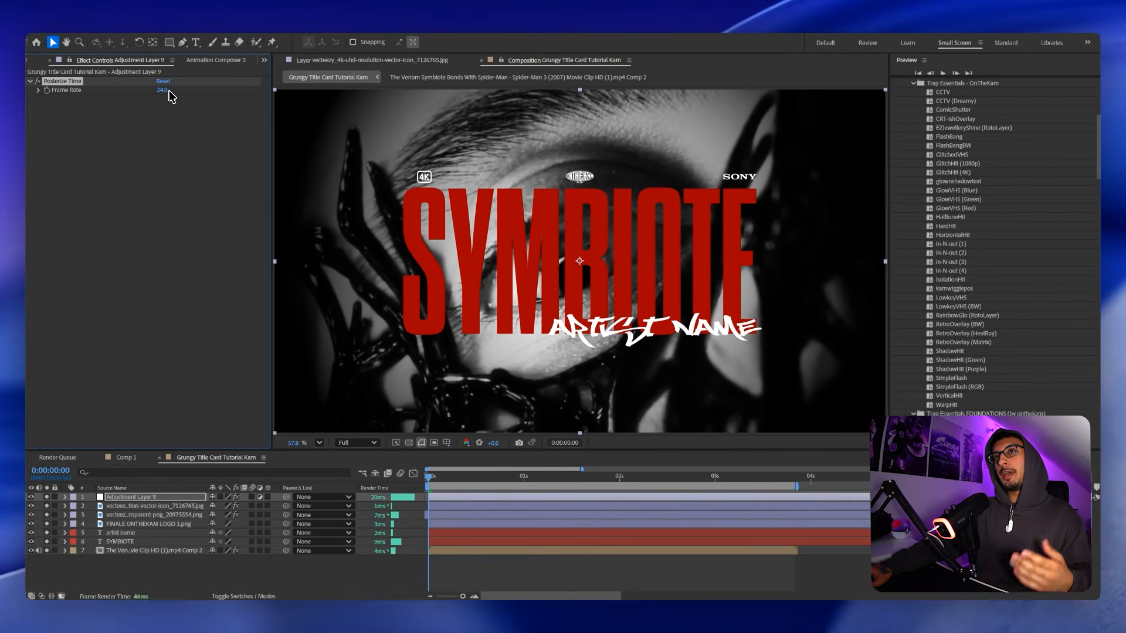
click(162, 90)
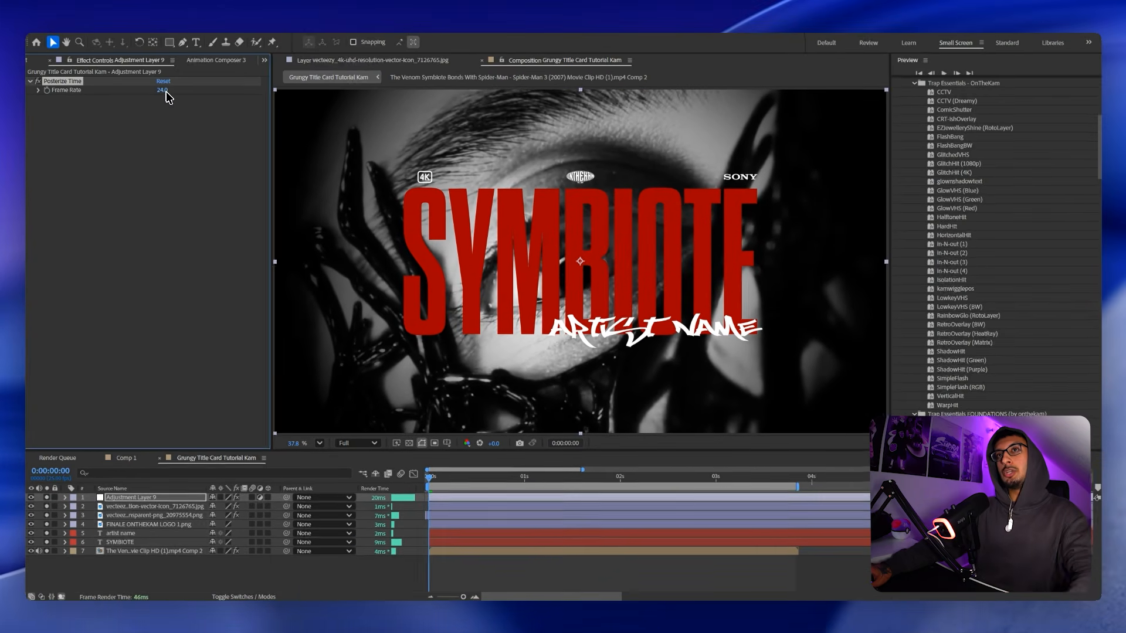
text(15)
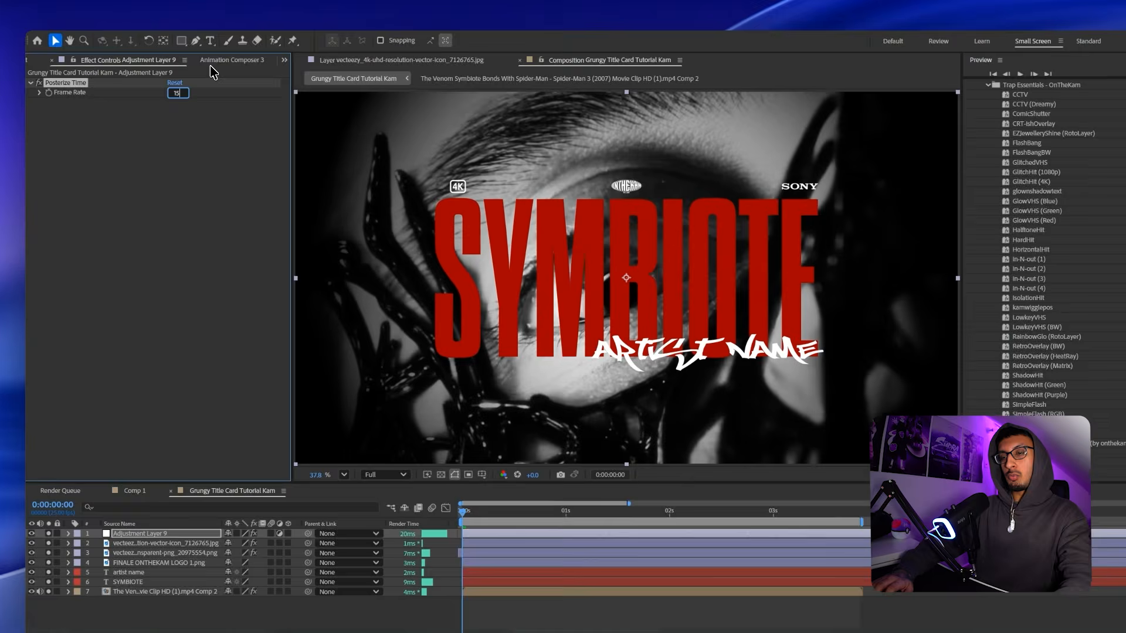
key(Return)
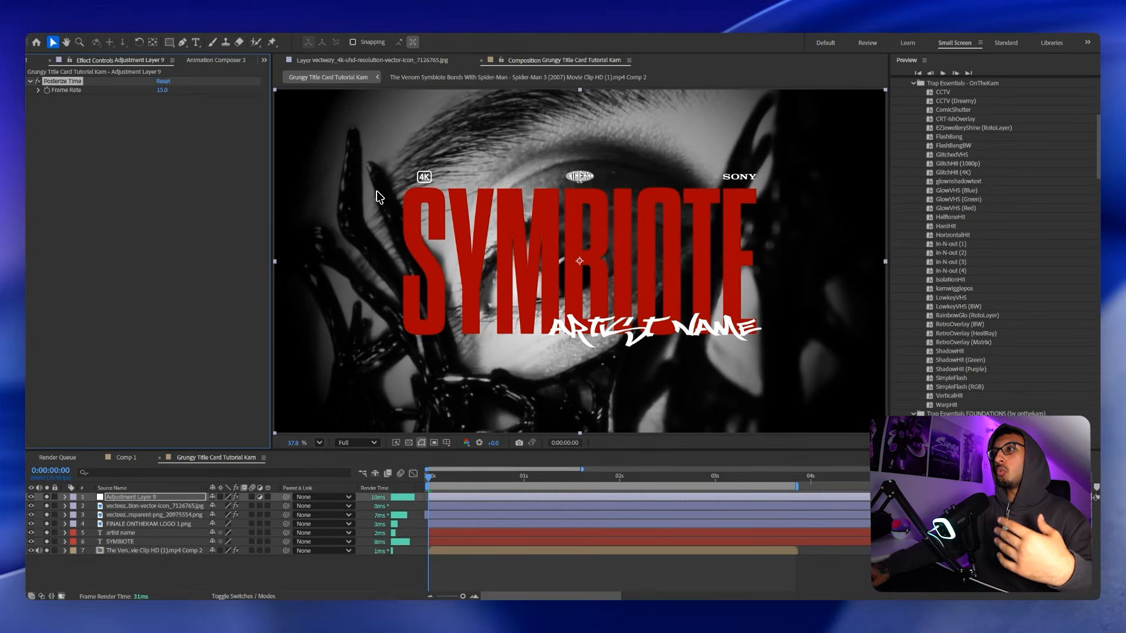
Add Noise to the adjustment layer with colour noise off and Amount 28%.
click(474, 477)
key(ctrl+space)
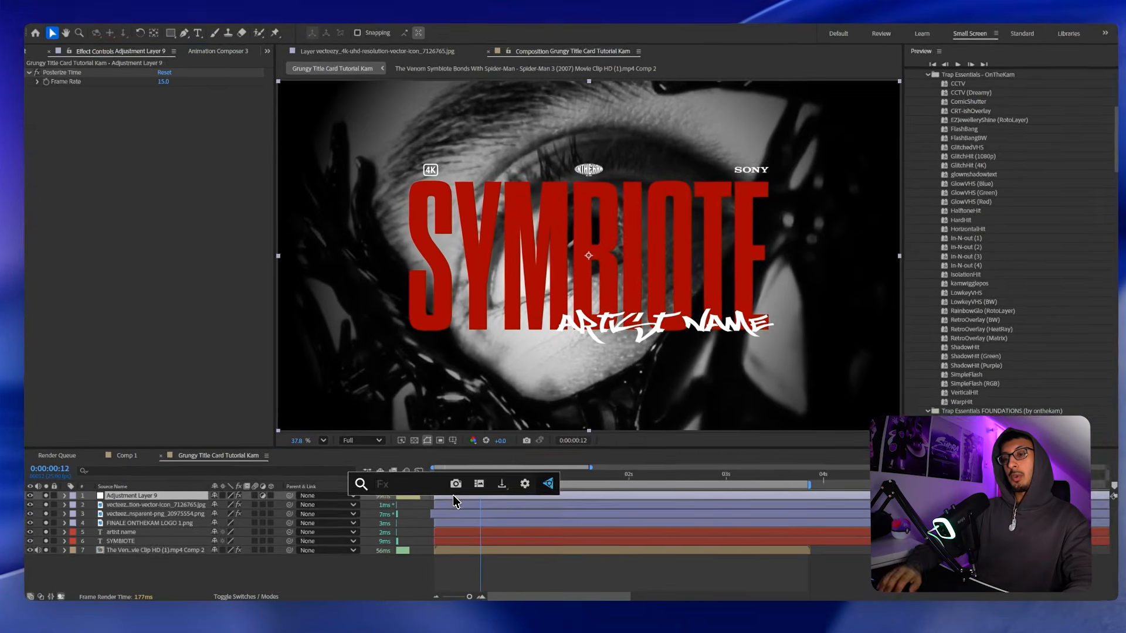
text(noise)
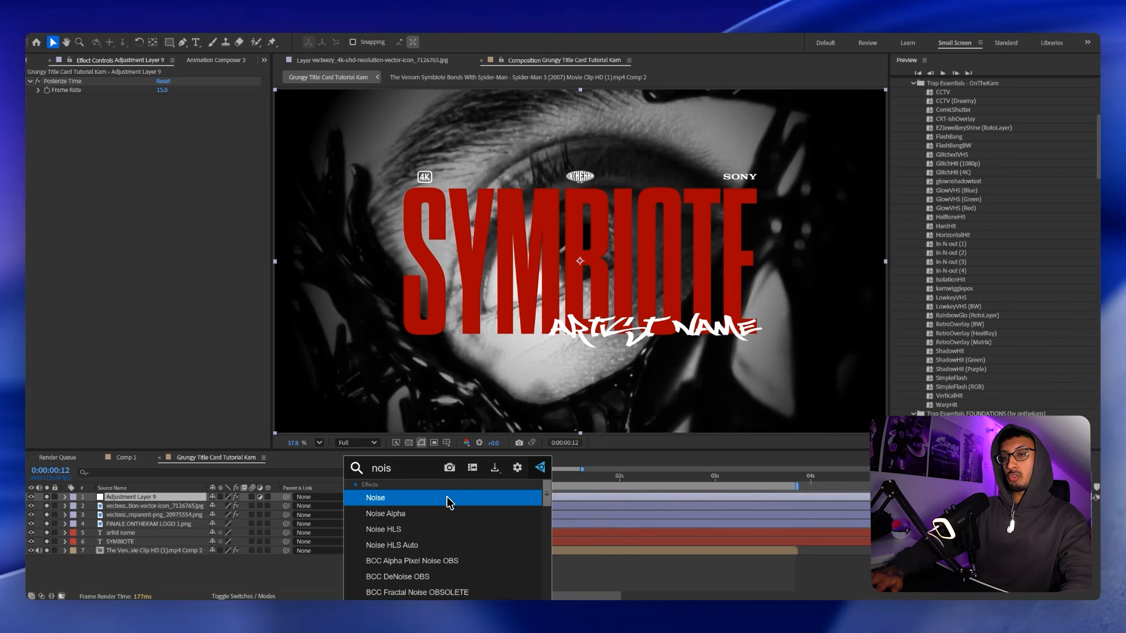
key(Return)
click(160, 117)
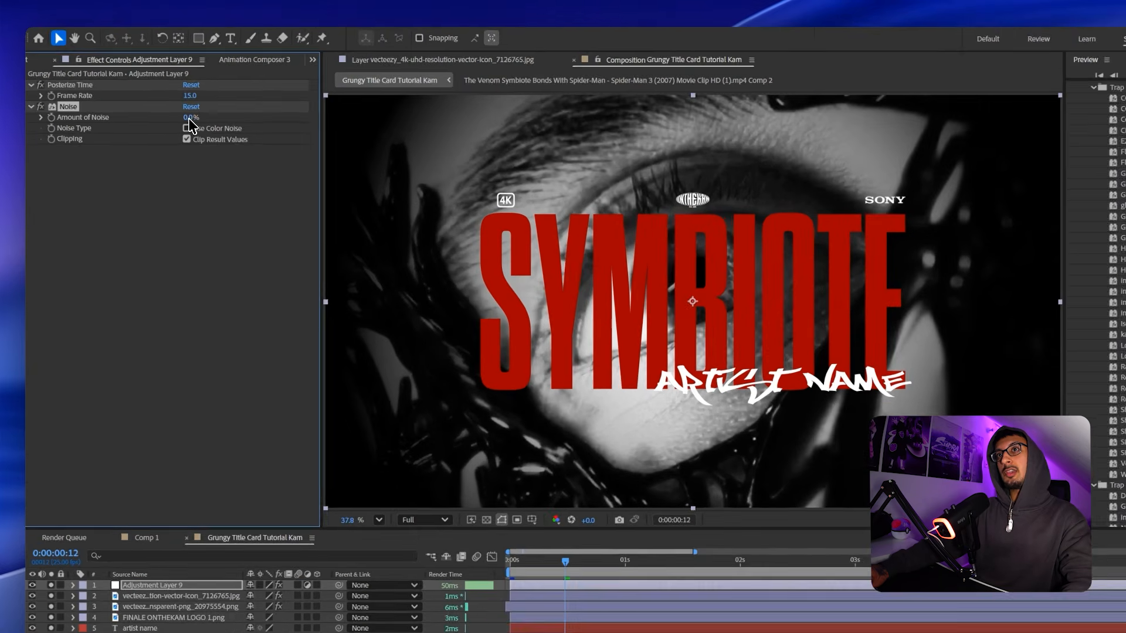
drag(158, 109, 162, 108)
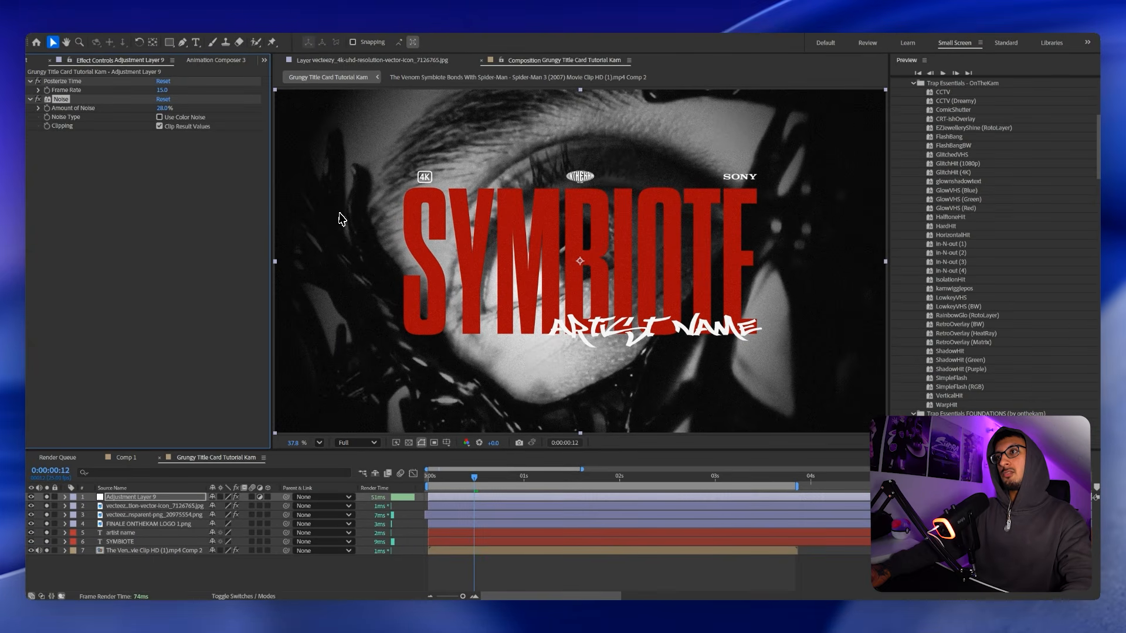
scroll(521, 275, up, 3)
scroll(543, 271, down, 4)
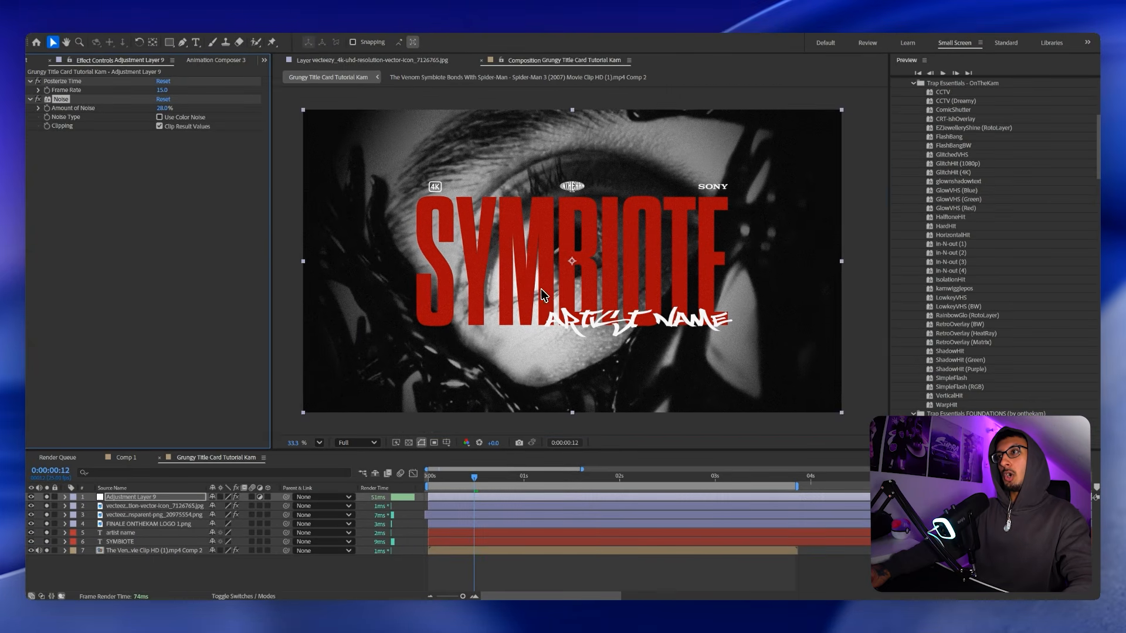
drag(540, 293, 531, 288)
Apply Radial Blur to Adjustment Layer 9, with Type Zoom and Amount 4.
key(ctrl+space)
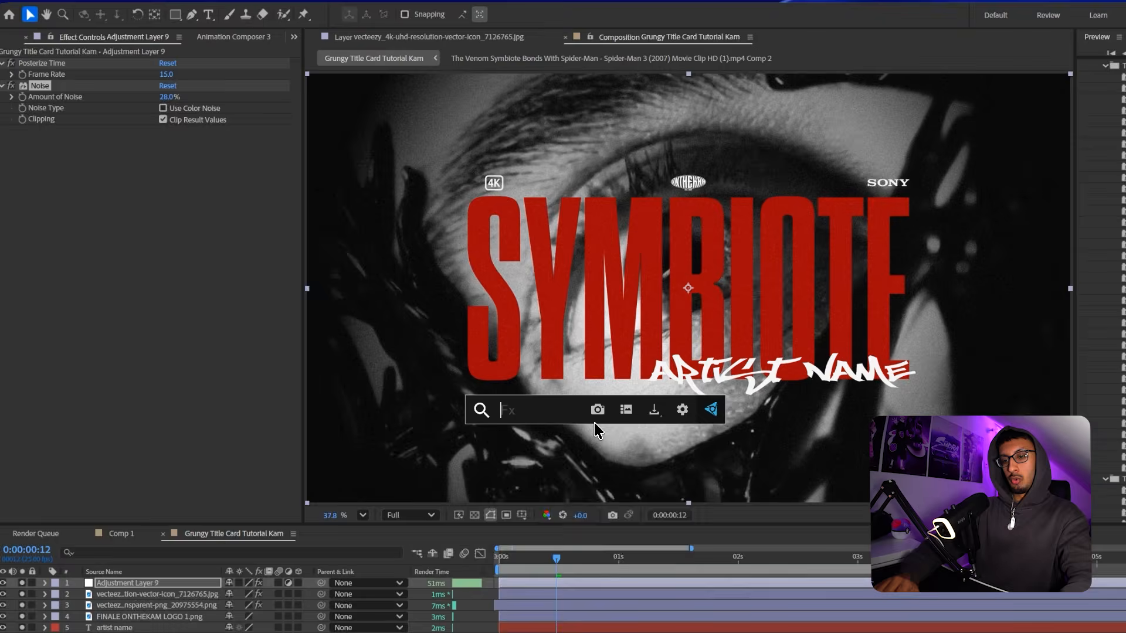
text(radial)
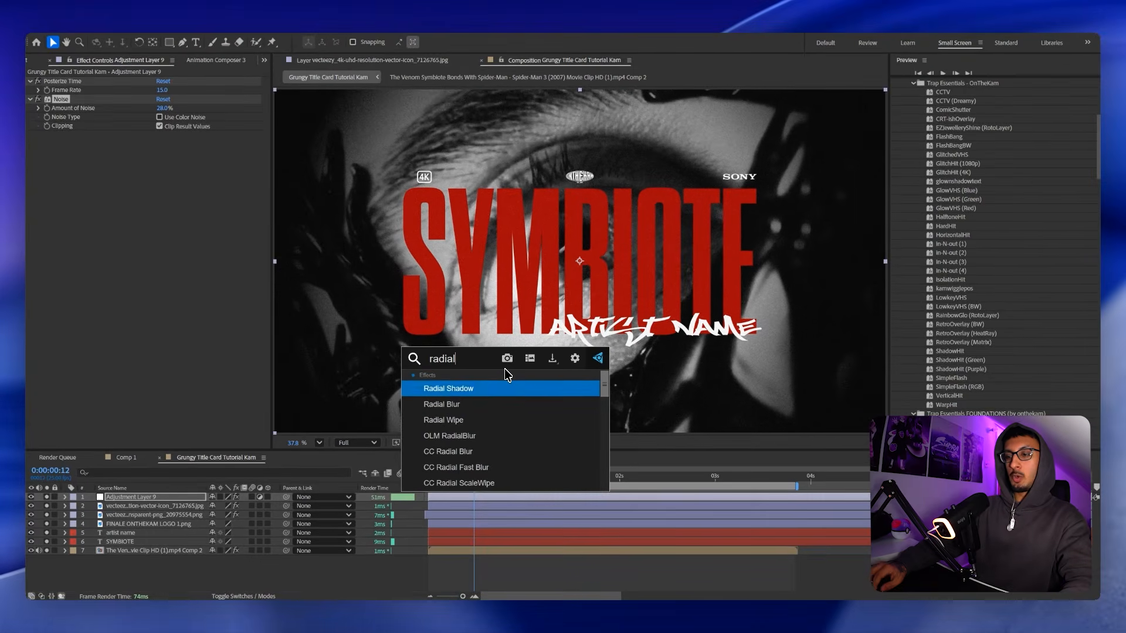
key(Down)
key(Return)
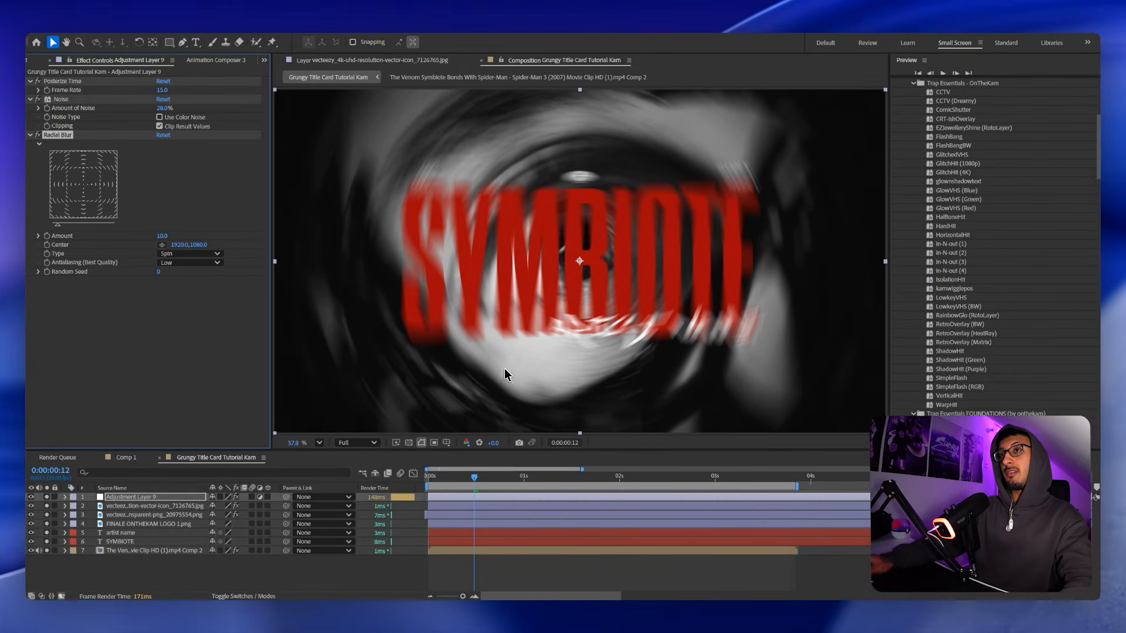
click(174, 258)
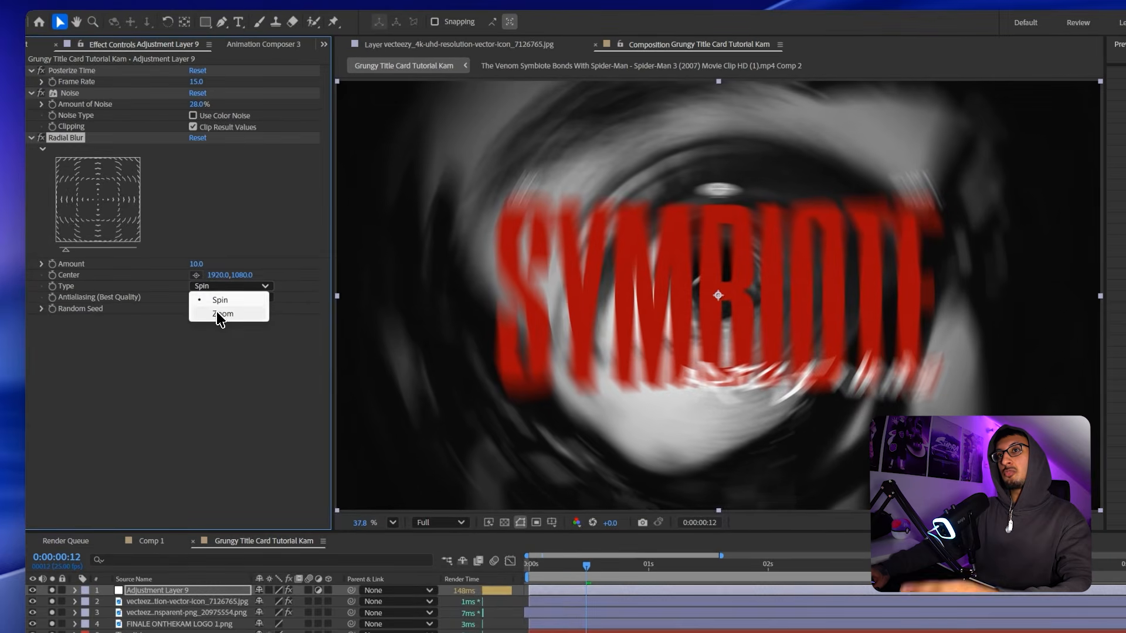
click(176, 264)
text(4)
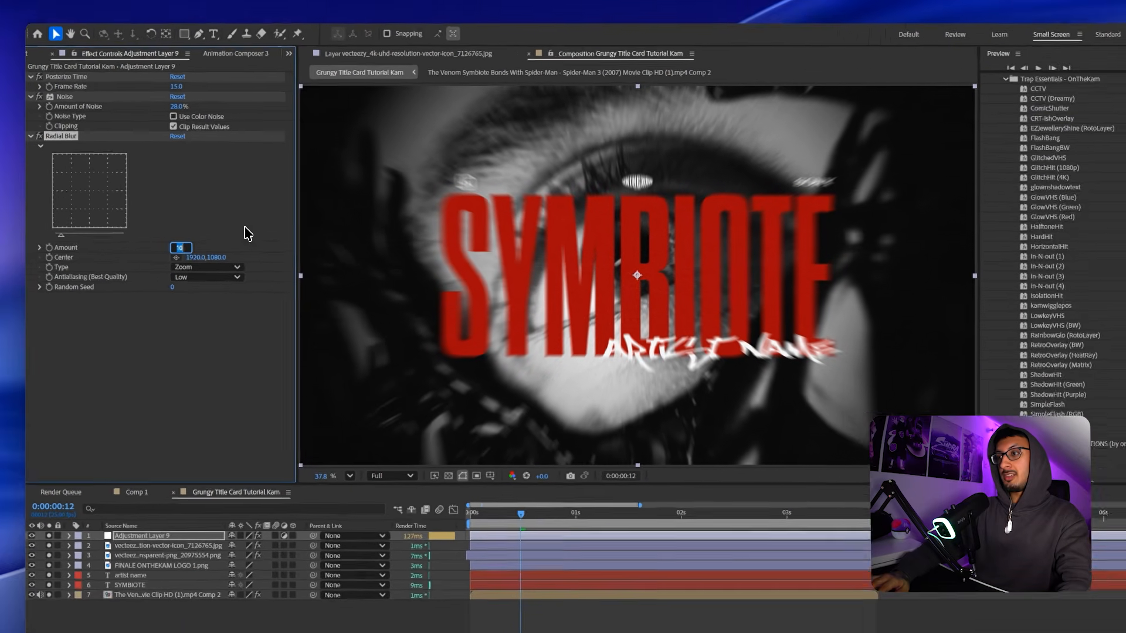
key(Return)
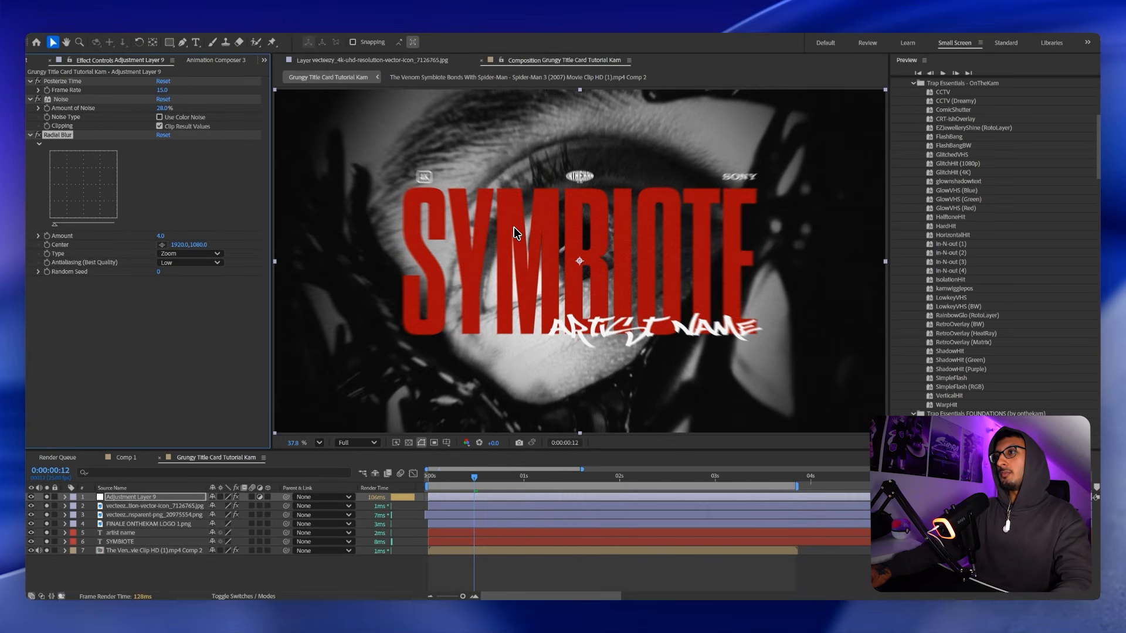
scroll(643, 297, up, 1)
mouse_move(567, 272)
mouse_down()
mouse_move(501, 184)
mouse_move(550, 258)
mouse_up()
scroll(551, 264, down, 1)
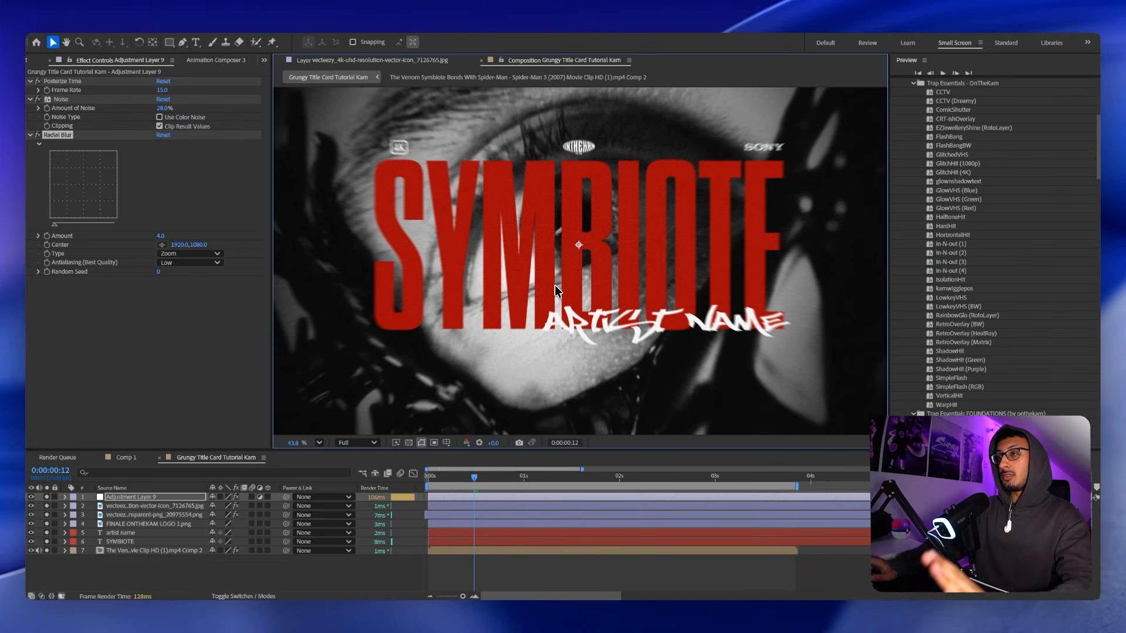
scroll(555, 285, down, 1)
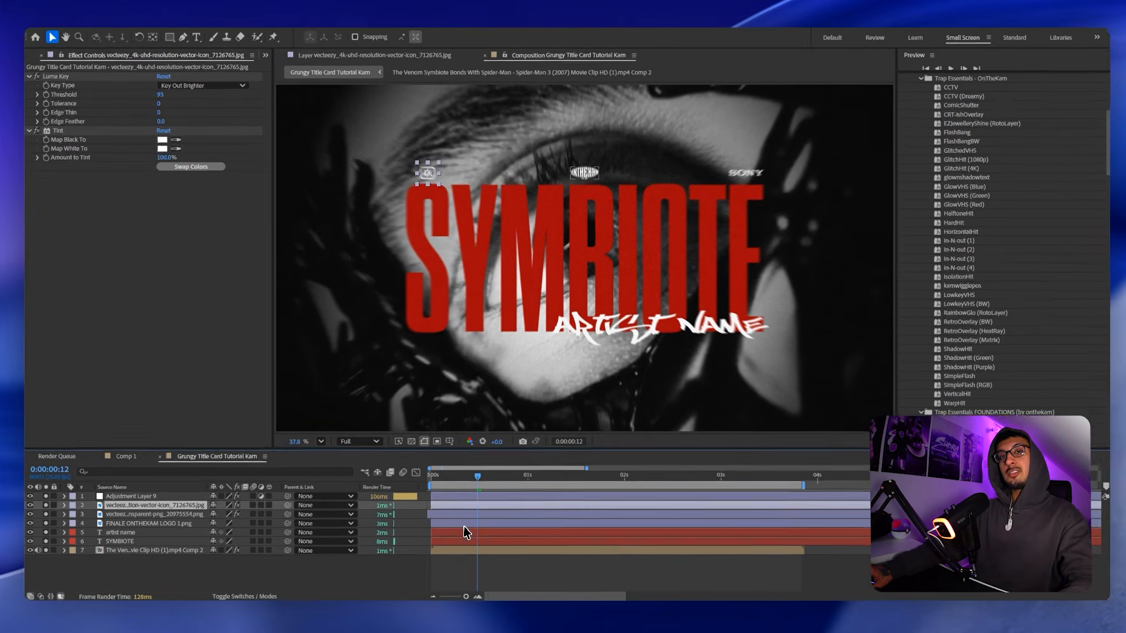
Apply Deep Glow to the SYMBIOTE text layer.
click(456, 523)
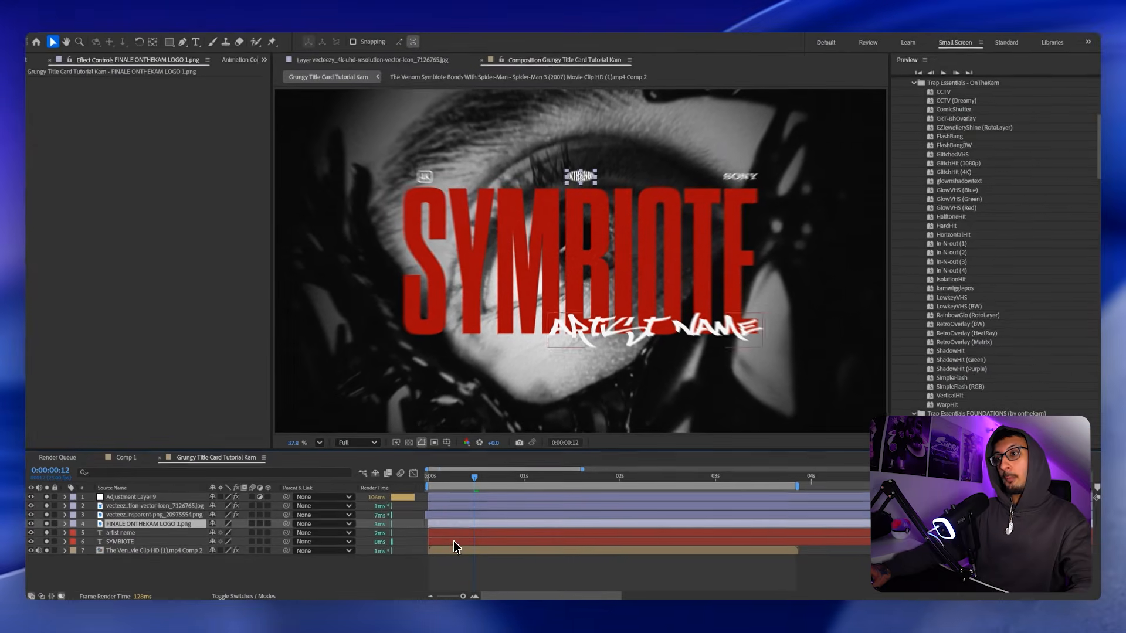
click(453, 540)
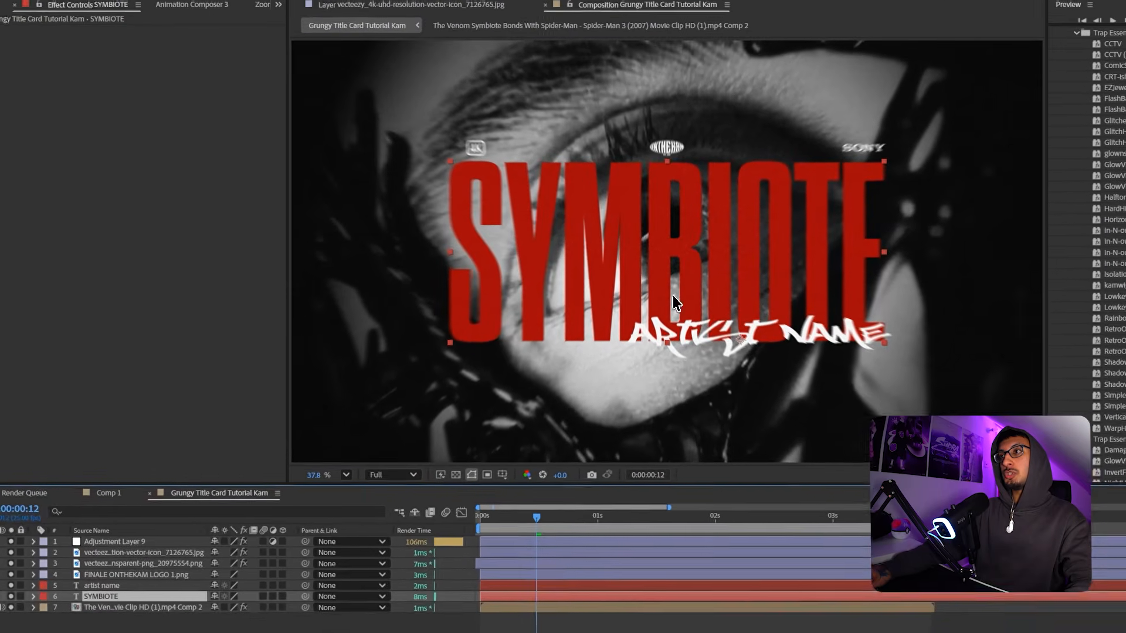
key(ctrl+space)
text(deep)
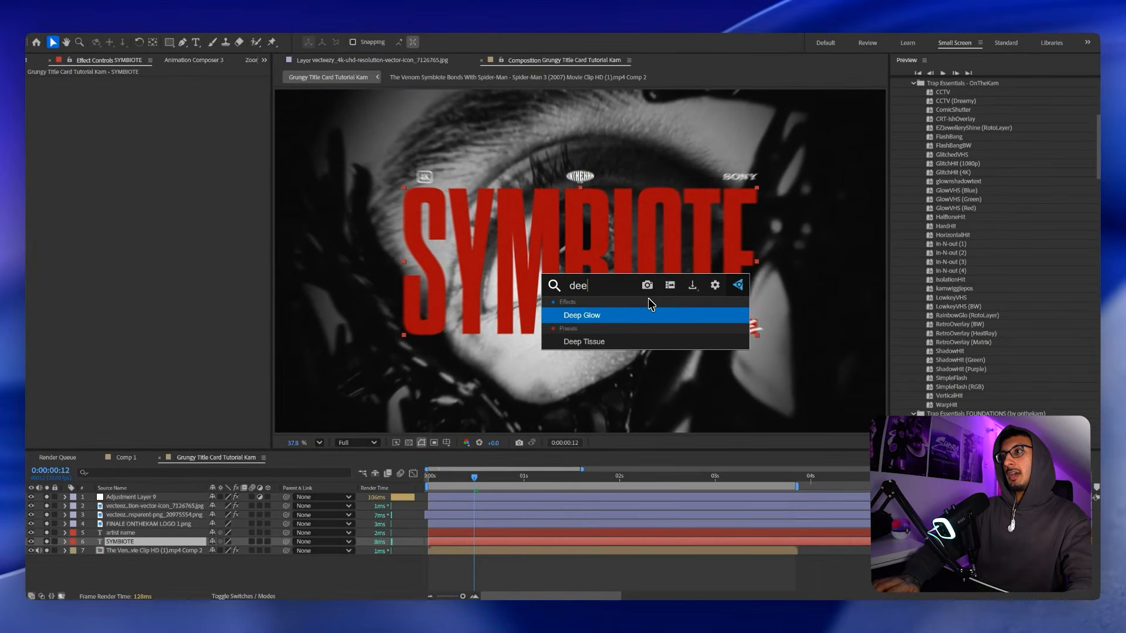
key(Return)
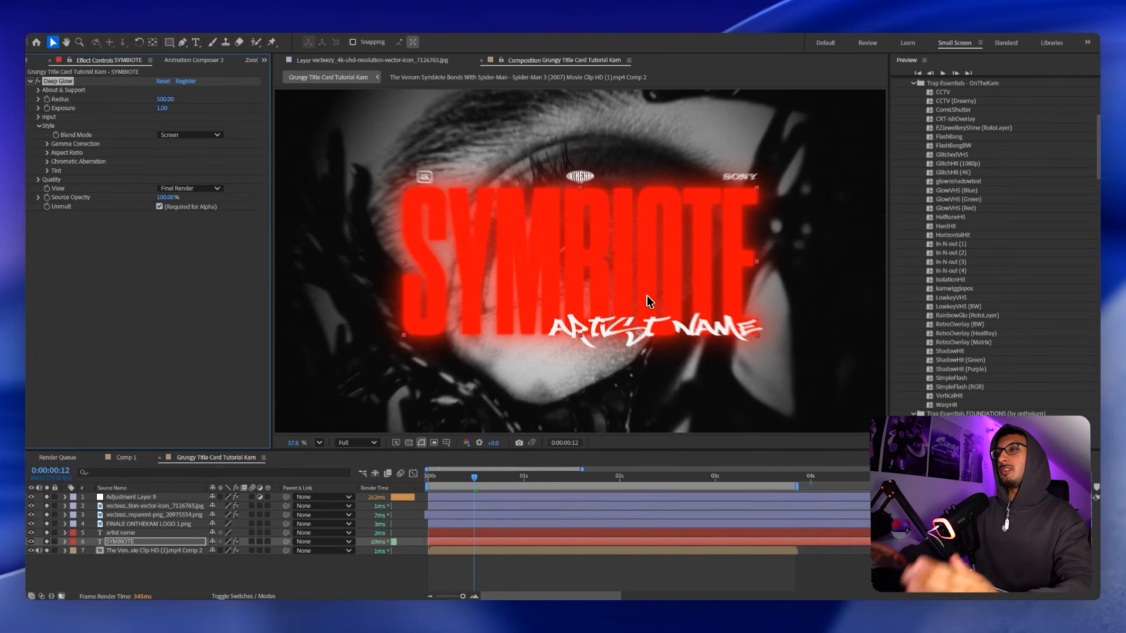
Tune the Deep Glow to Radius 280 and Exposure 0.41.
click(166, 98)
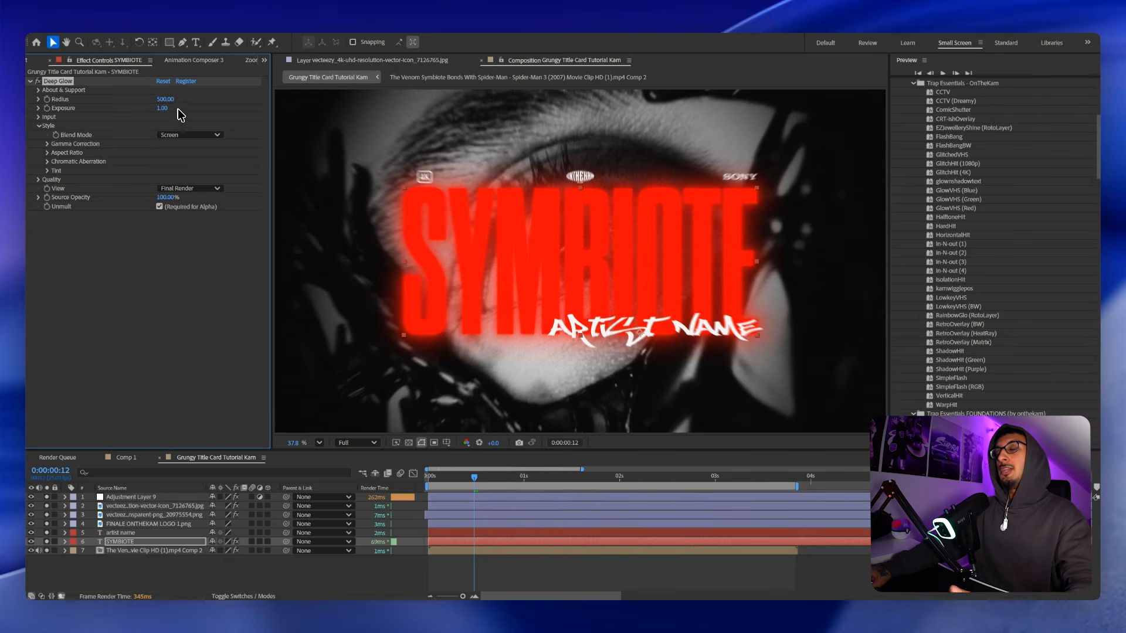
text(389)
key(Return)
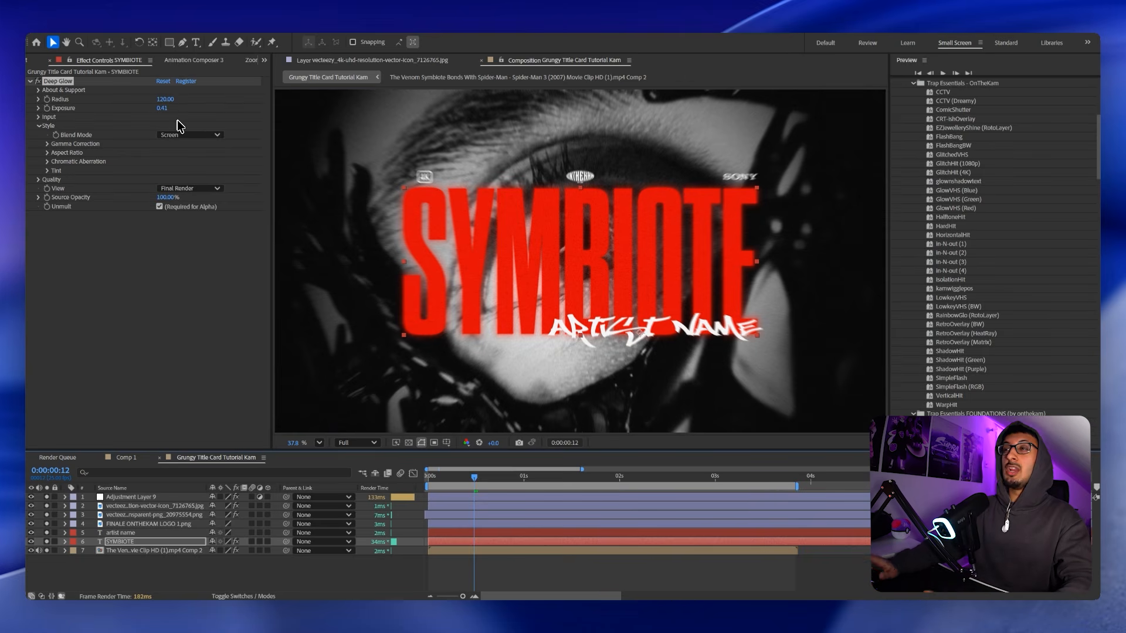
scroll(412, 304, up, 10)
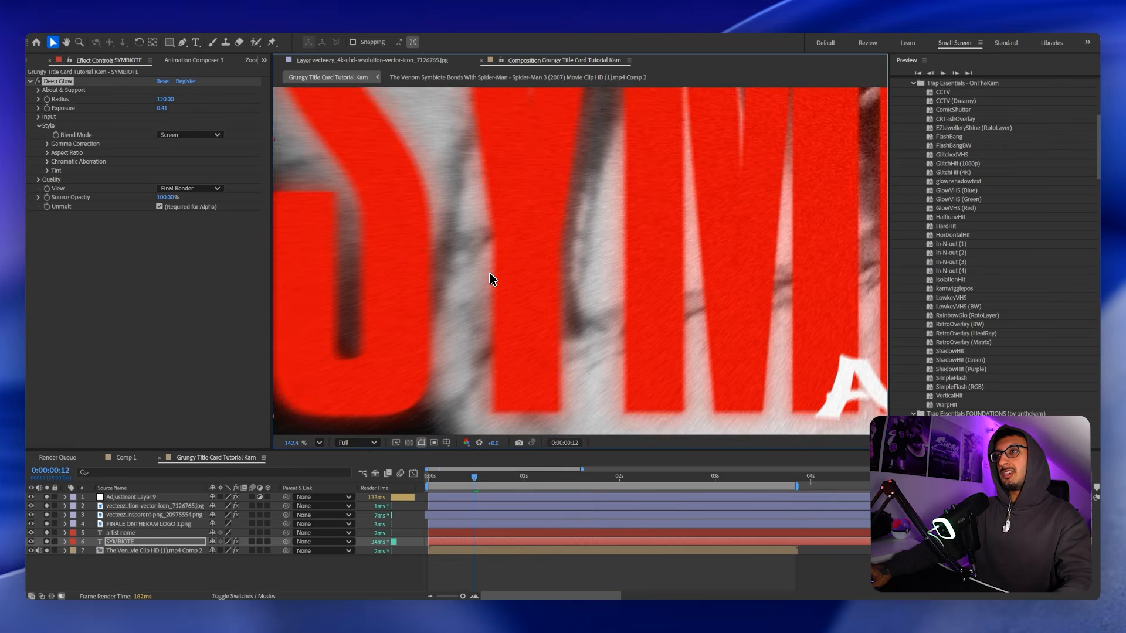
scroll(428, 317, down, 8)
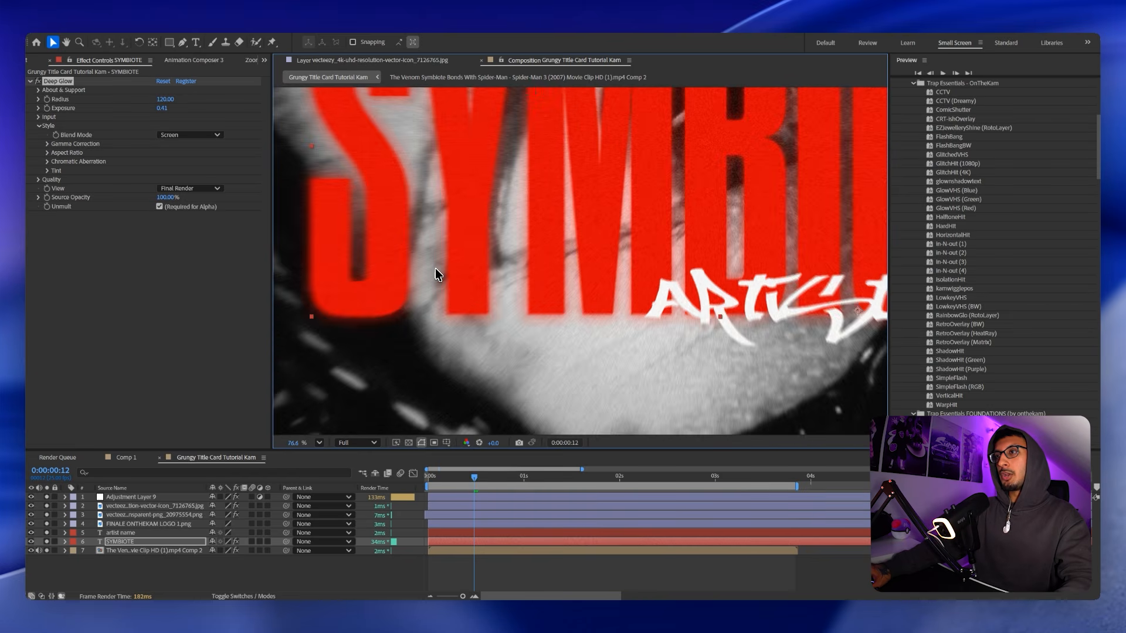
drag(168, 100, 188, 100)
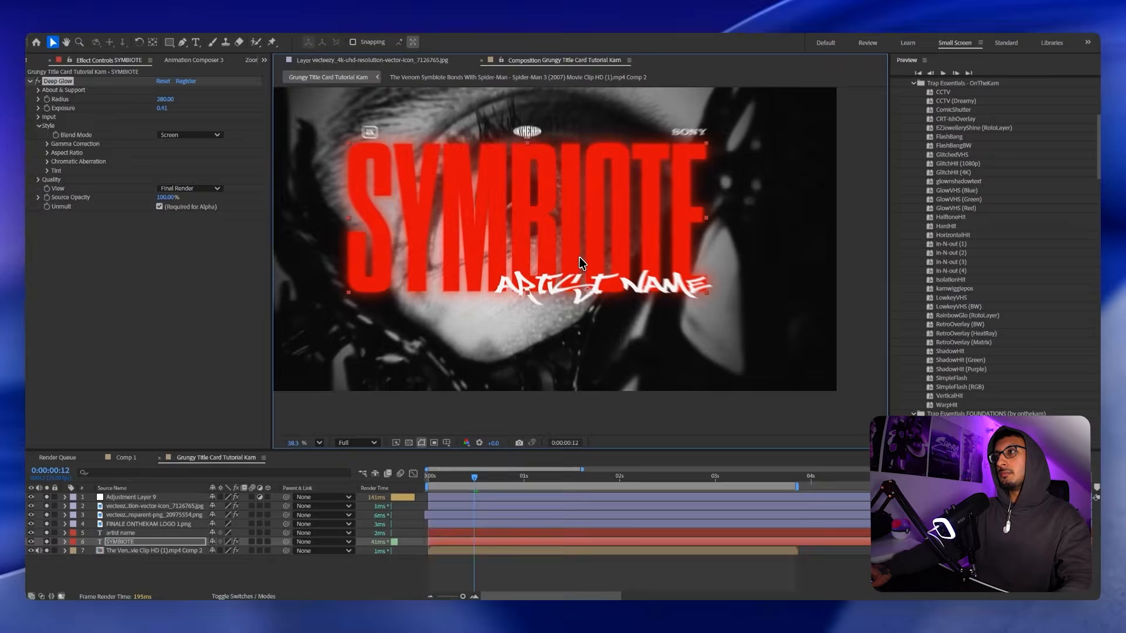
Apply Drop Shadow to the ARTIST NAME text layer.
scroll(580, 262, up, 2)
click(558, 328)
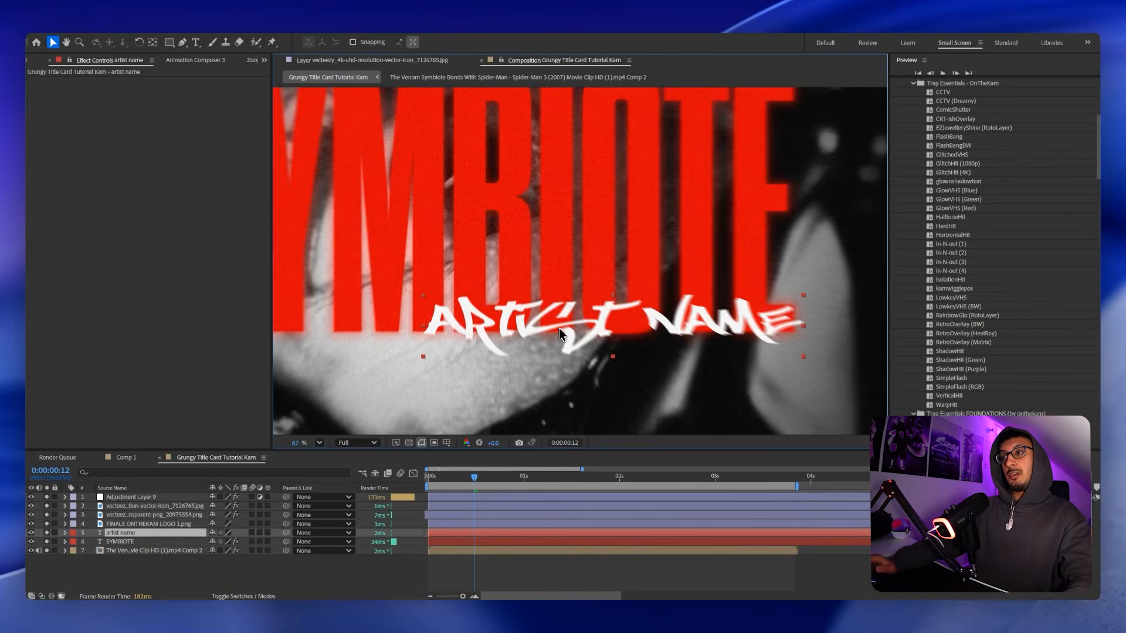
scroll(559, 328, down, 1)
drag(589, 356, 615, 368)
key(ctrl+space)
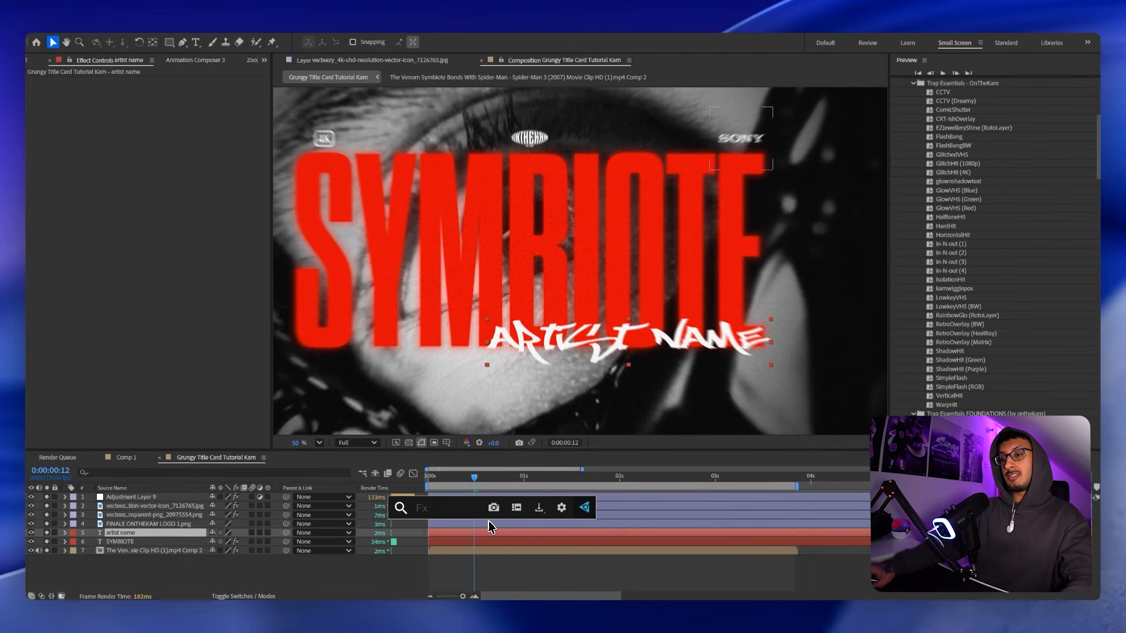
text(drop)
key(Return)
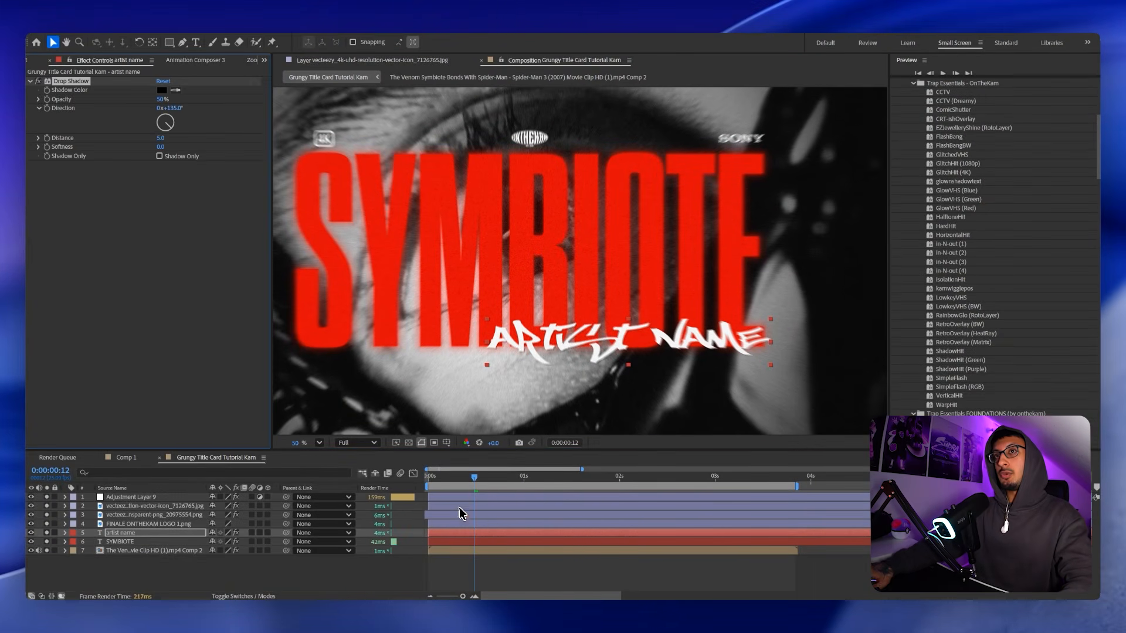
Set the shadow Direction to -23° and Distance to 9, with Softness 12.
drag(173, 118, 161, 107)
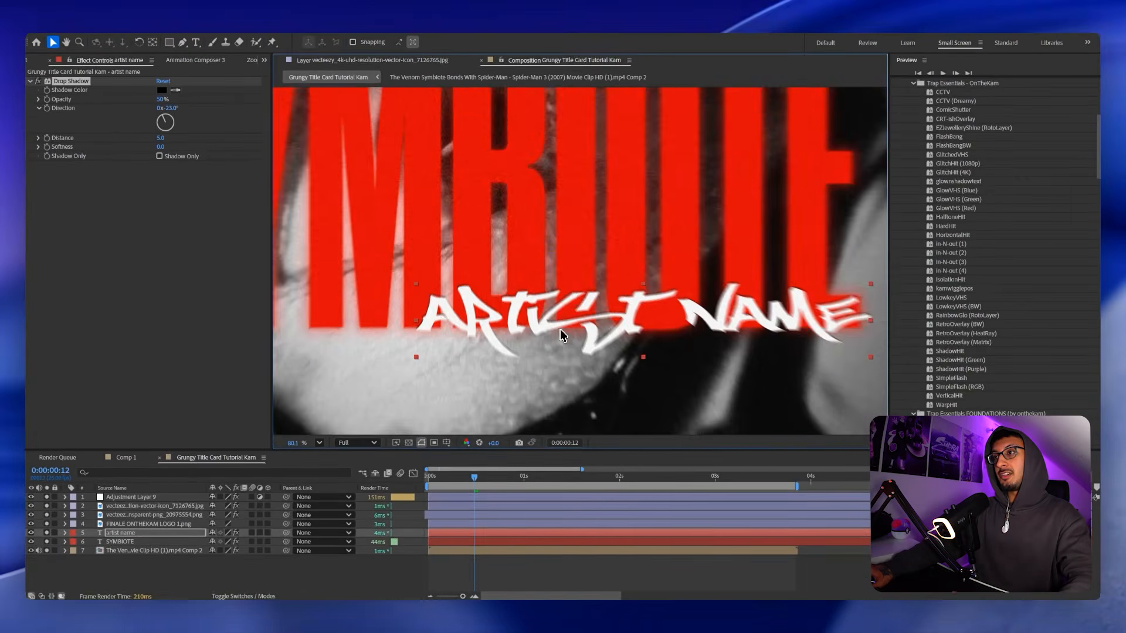
scroll(540, 322, up, 5)
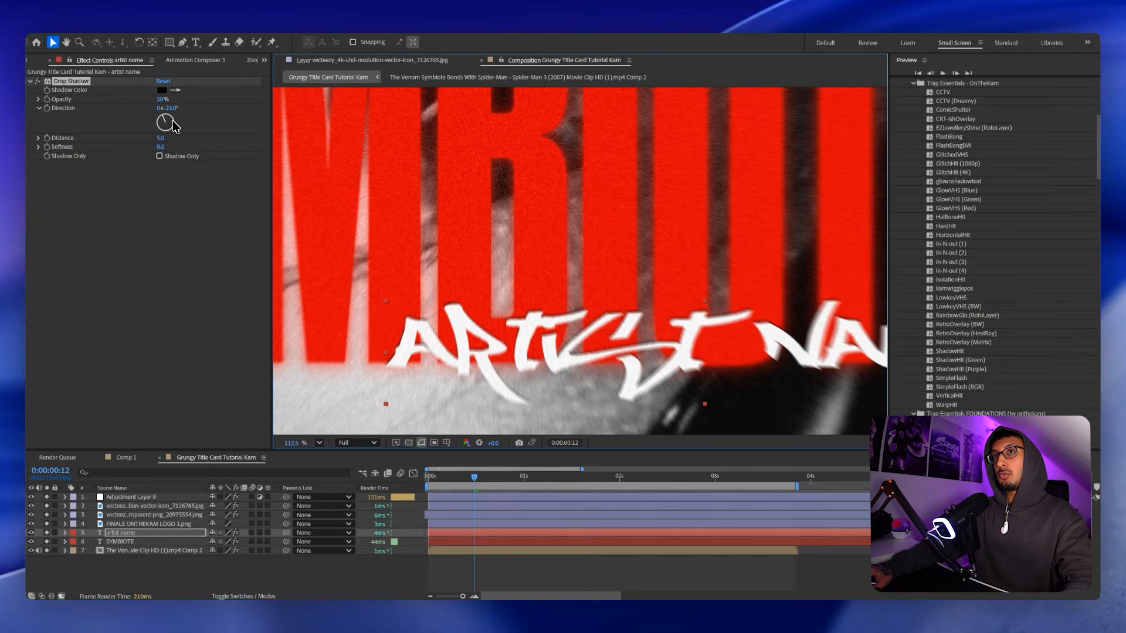
drag(162, 139, 167, 141)
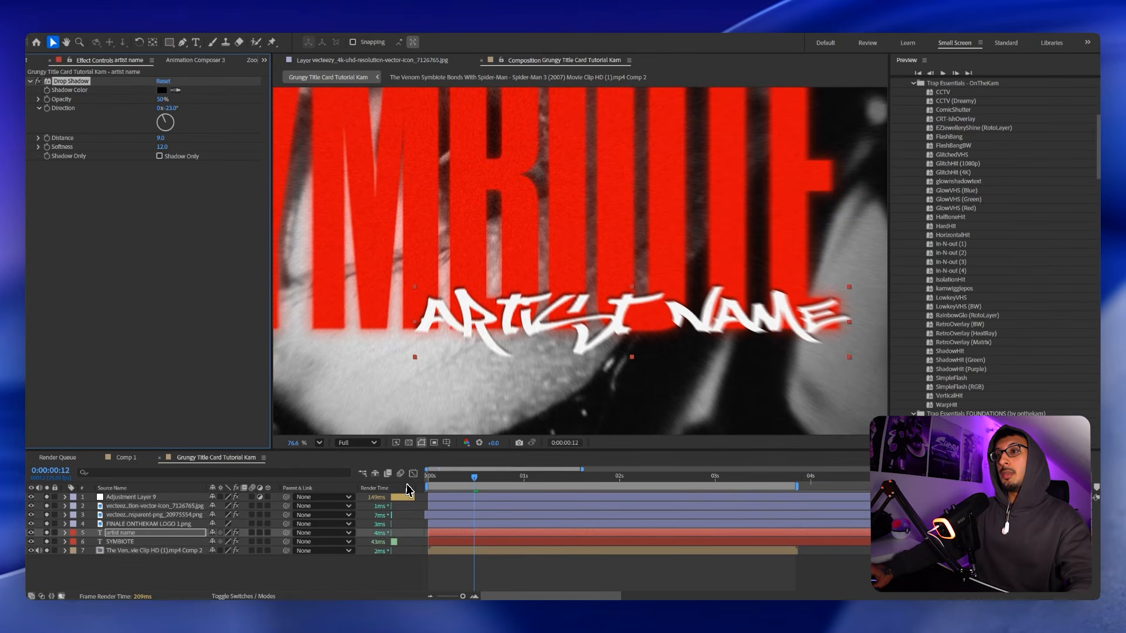
Copy SYMBIOTE's Deep Glow onto ARTIST NAME and weaken it to Radius 91, Exposure 0.24.
click(474, 541)
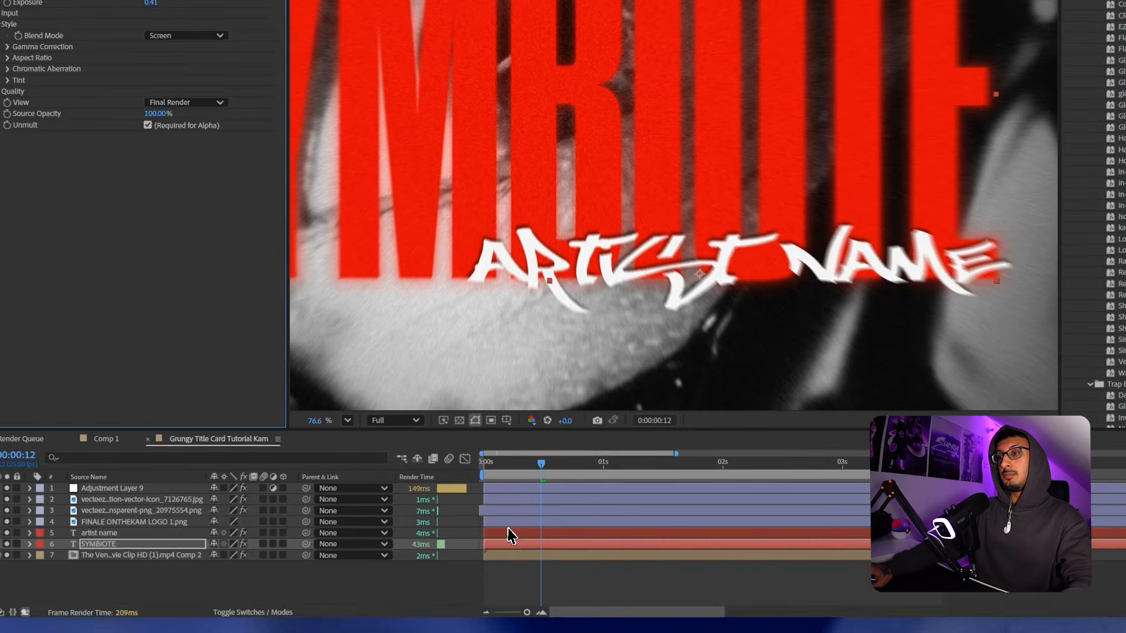
click(508, 535)
click(586, 592)
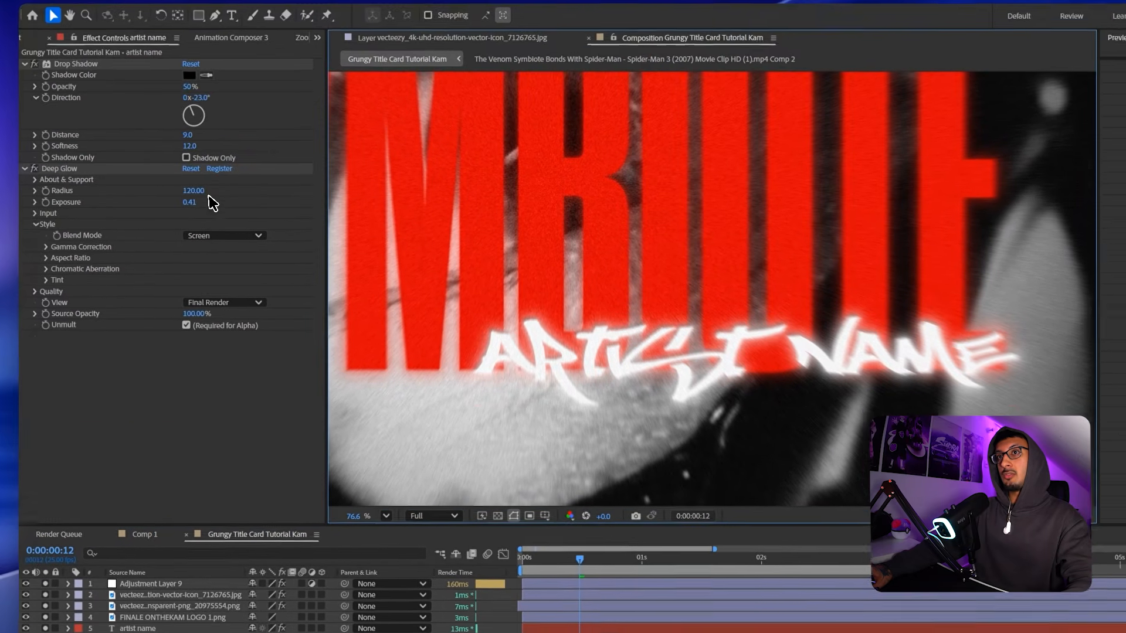
drag(147, 96, 151, 105)
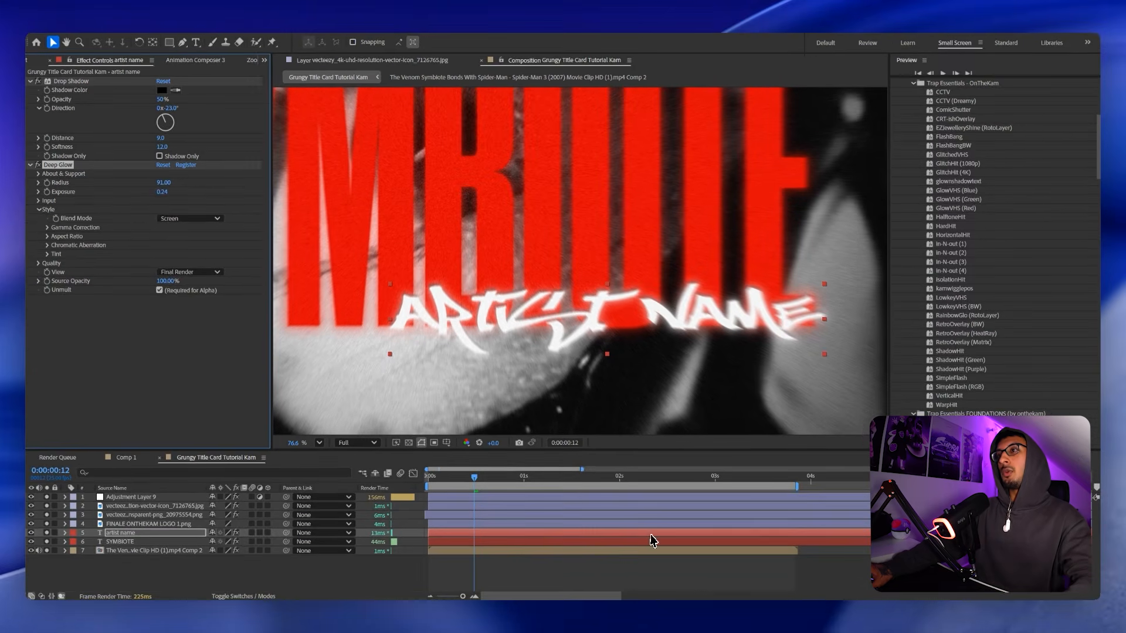
scroll(575, 415, down, 2)
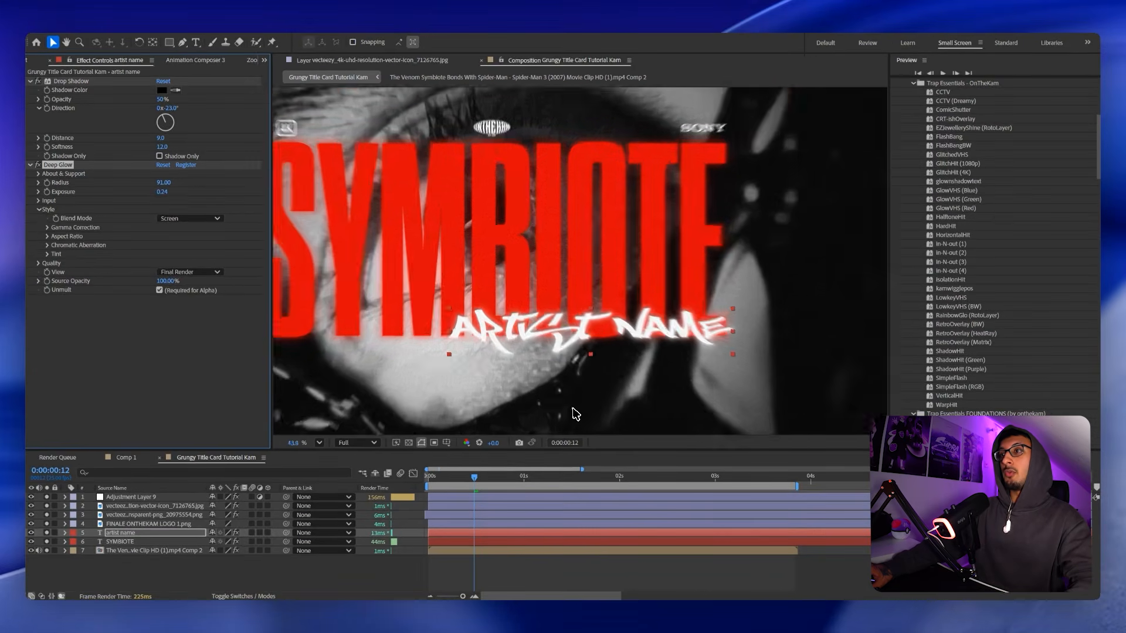
scroll(574, 414, down, 1)
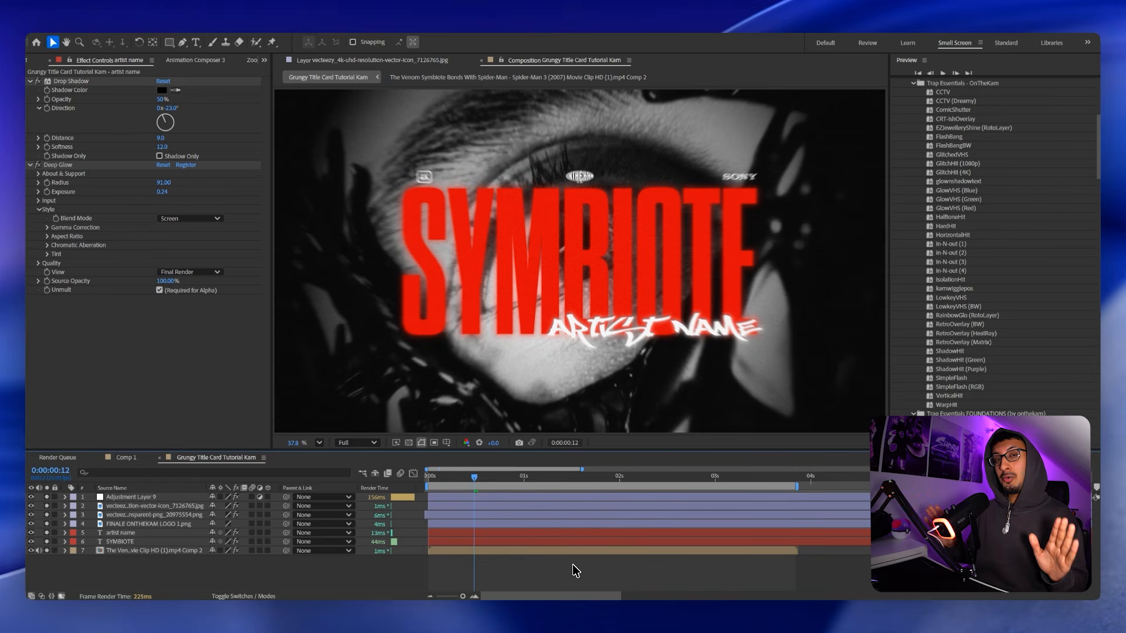
Paste Deep Glow onto the logos: ONTHEKAM at Radius 432/Exposure 0.47, 4K icon at 351/0.88.
click(58, 165)
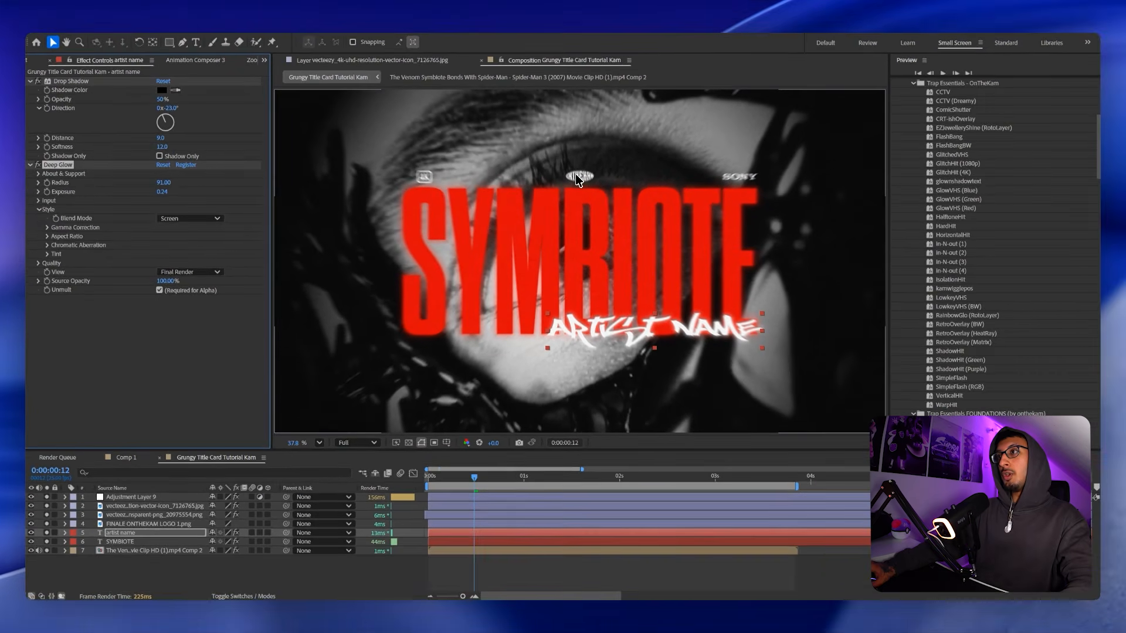
click(134, 515)
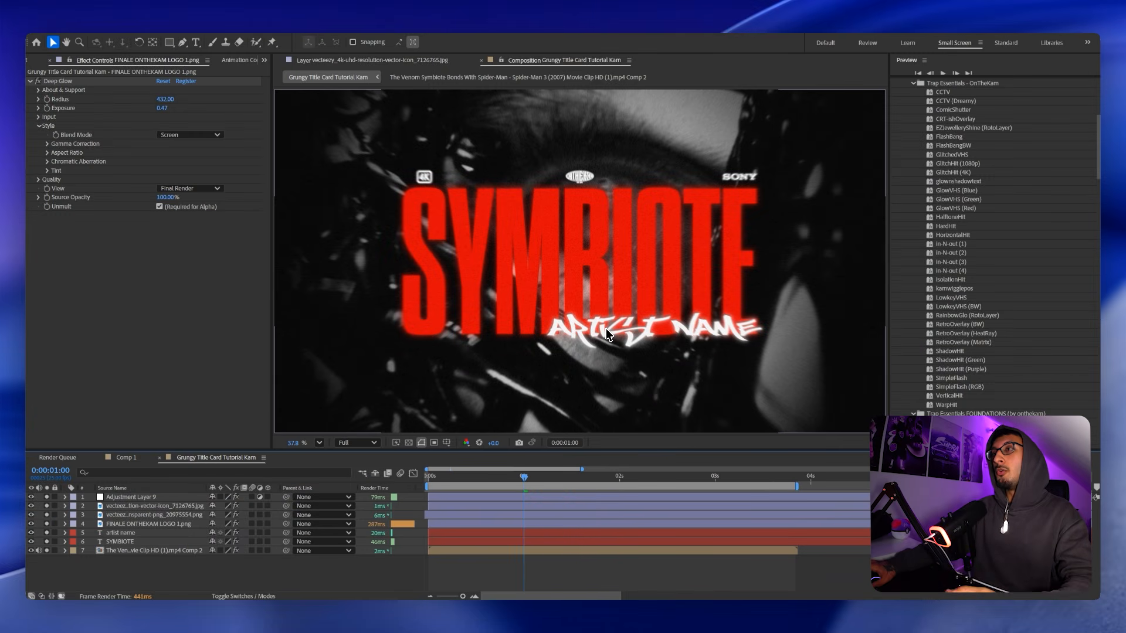
click(498, 506)
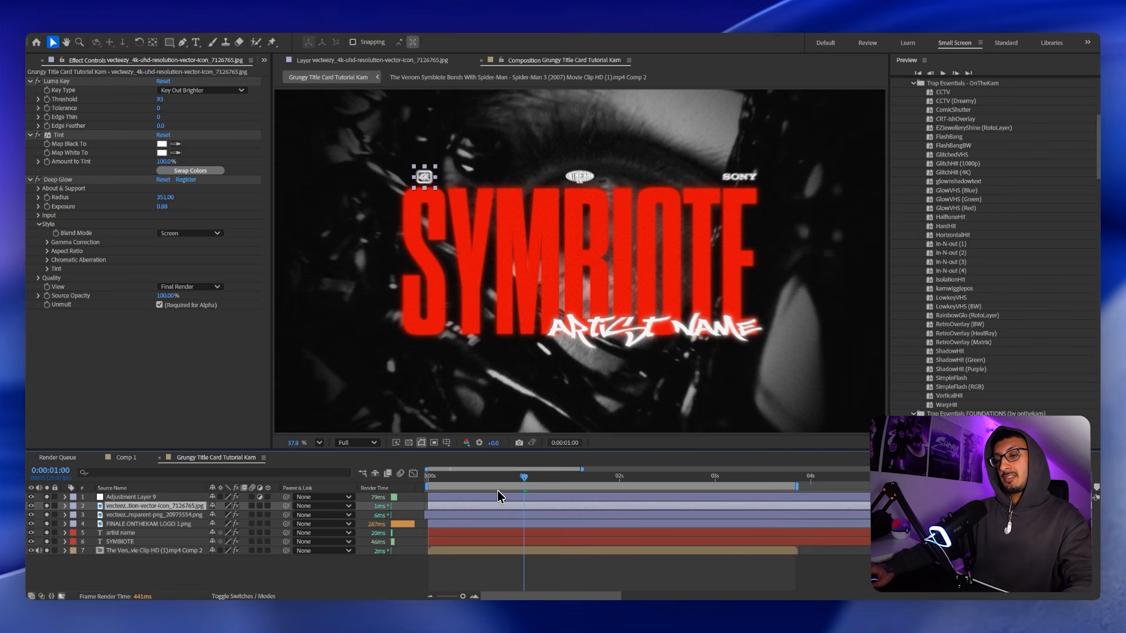
Create Adjustment Layer 10 with the Wiggle - position preset at speed 4, amount 14.
key(ctrl+alt+y)
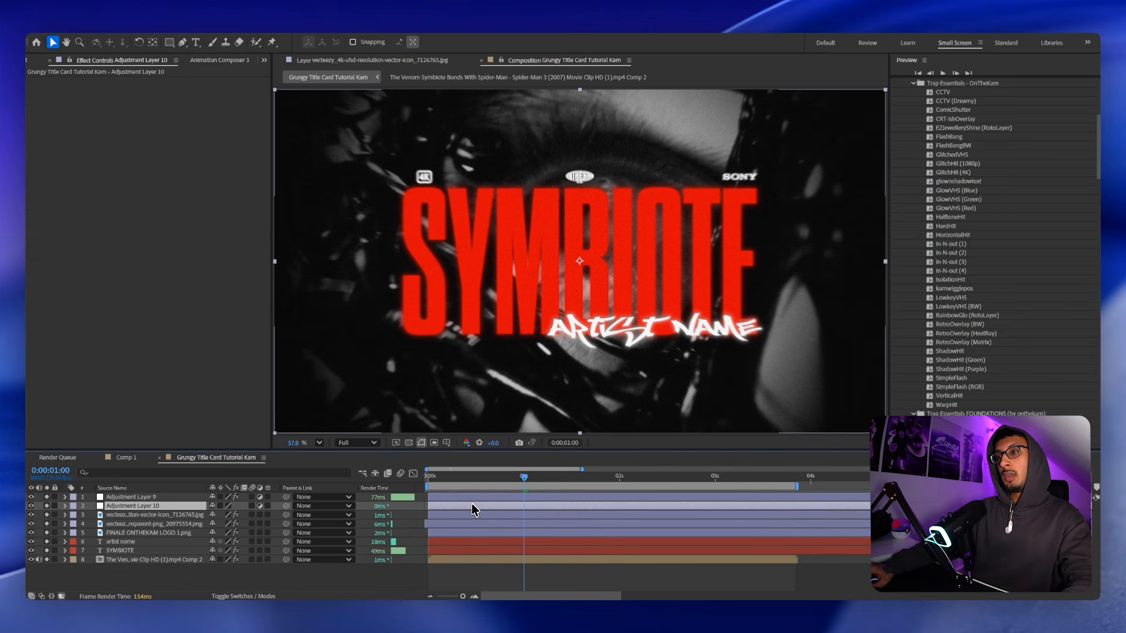
click(458, 495)
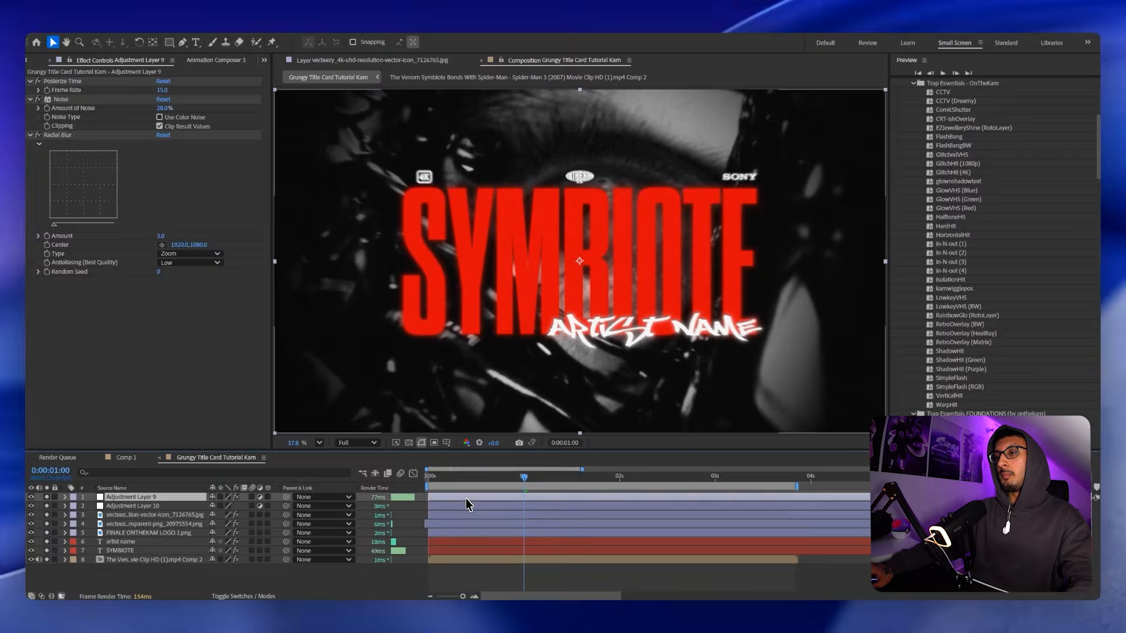
click(528, 564)
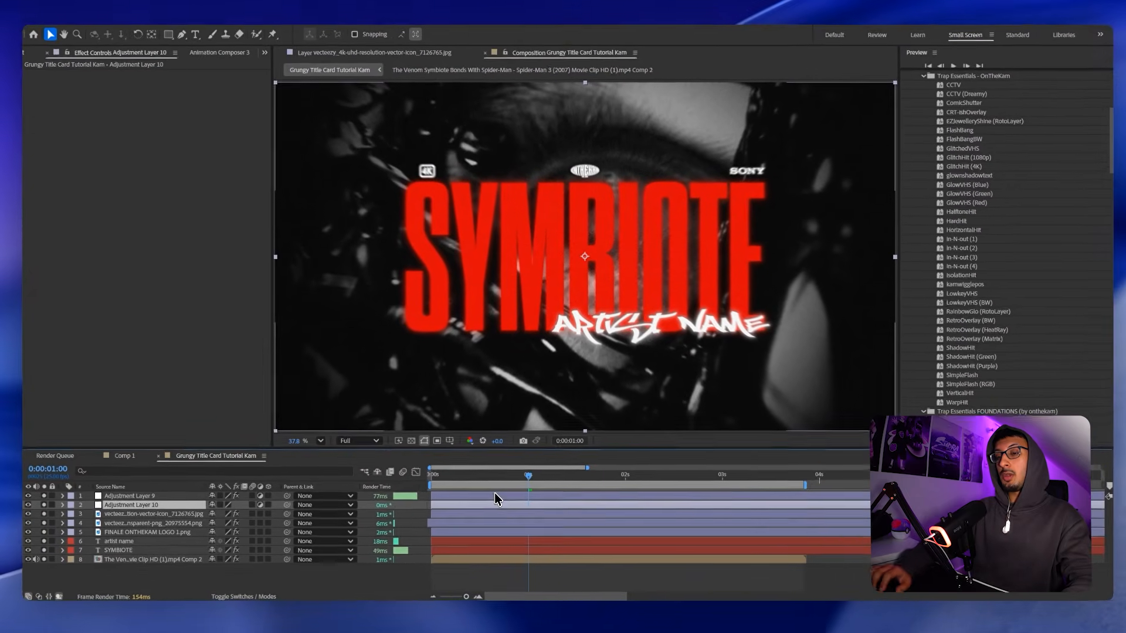
key(ctrl+space)
text(wi)
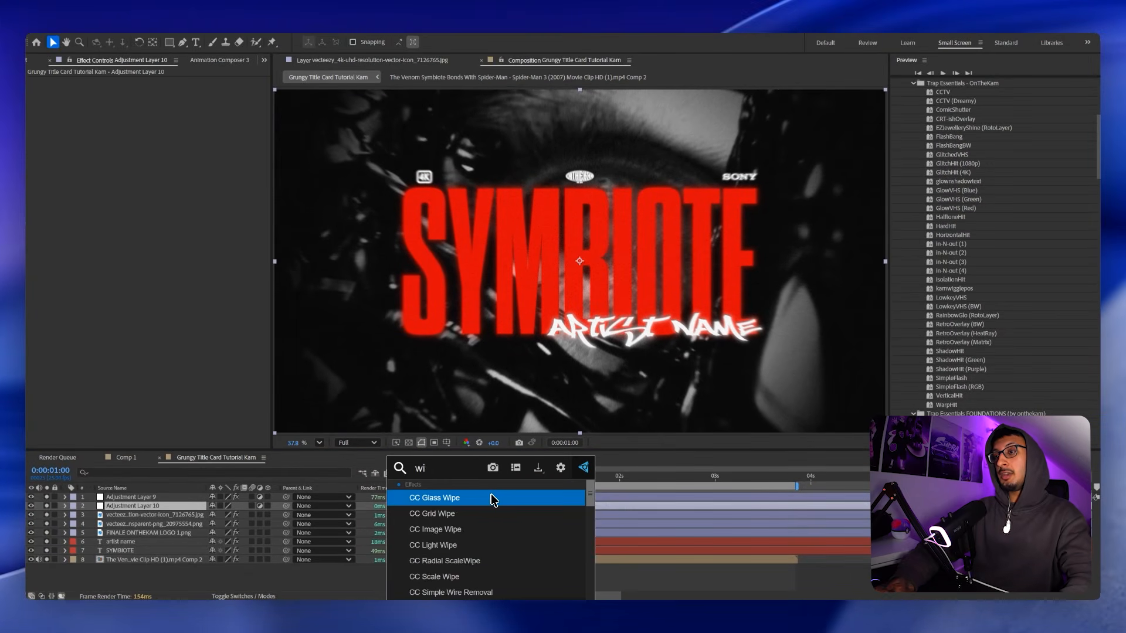
text(gg)
key(Down)
key(Return)
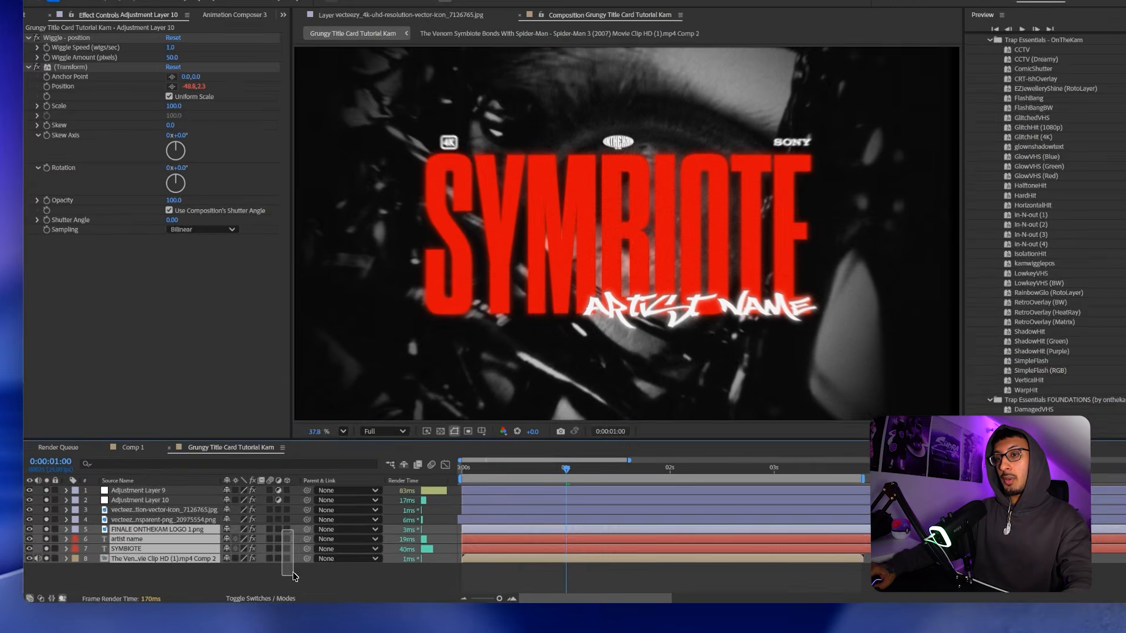
Deselect all layers and preview the shaking title card.
key(ctrl+a)
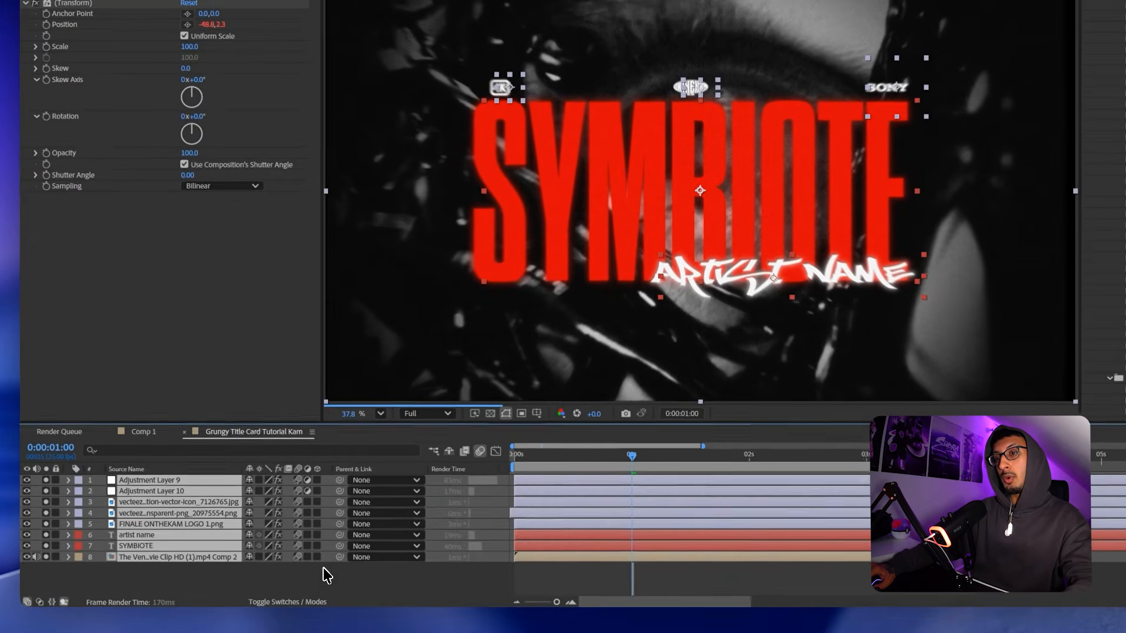
click(277, 579)
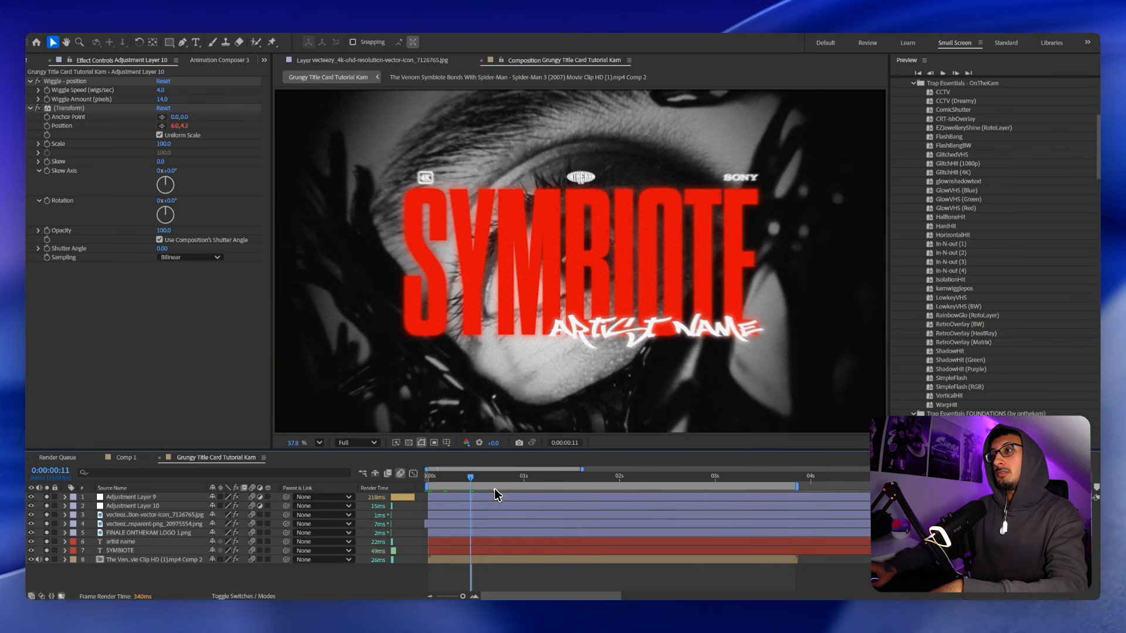
key(space)
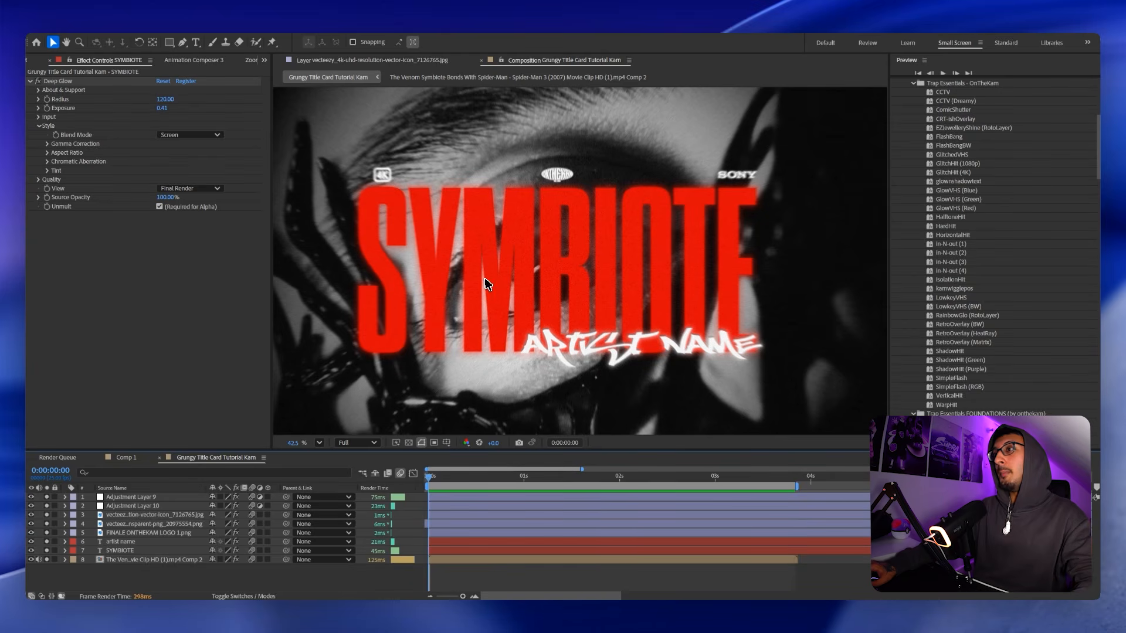
Draw a thin inverted rectangle mask across SYMBIOTE and nudge it slightly down.
click(461, 550)
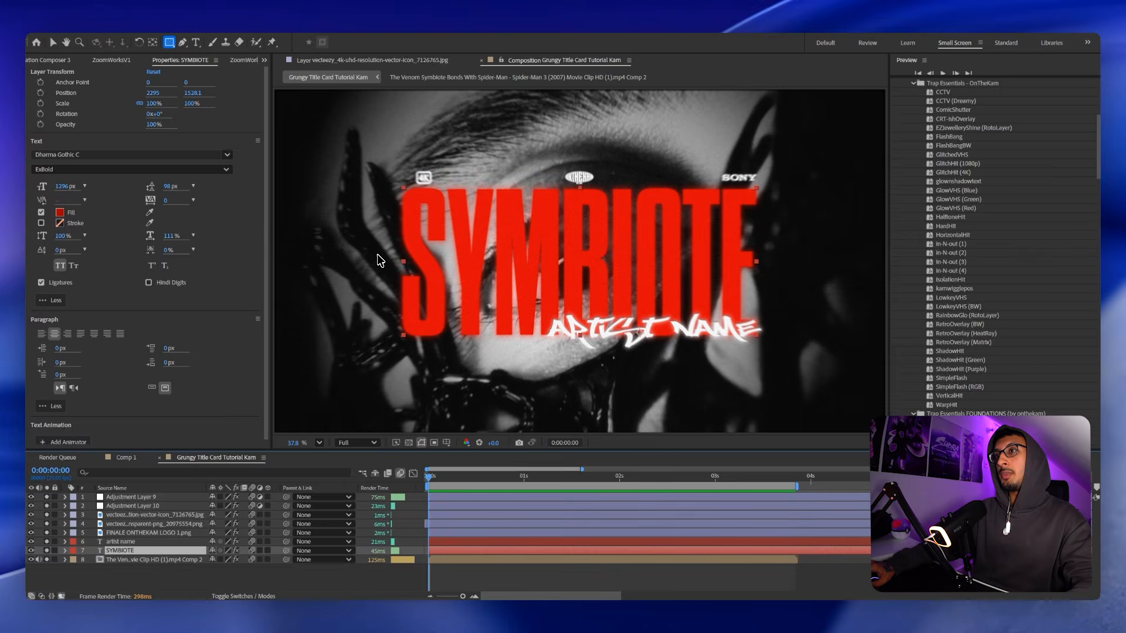
drag(378, 255, 773, 263)
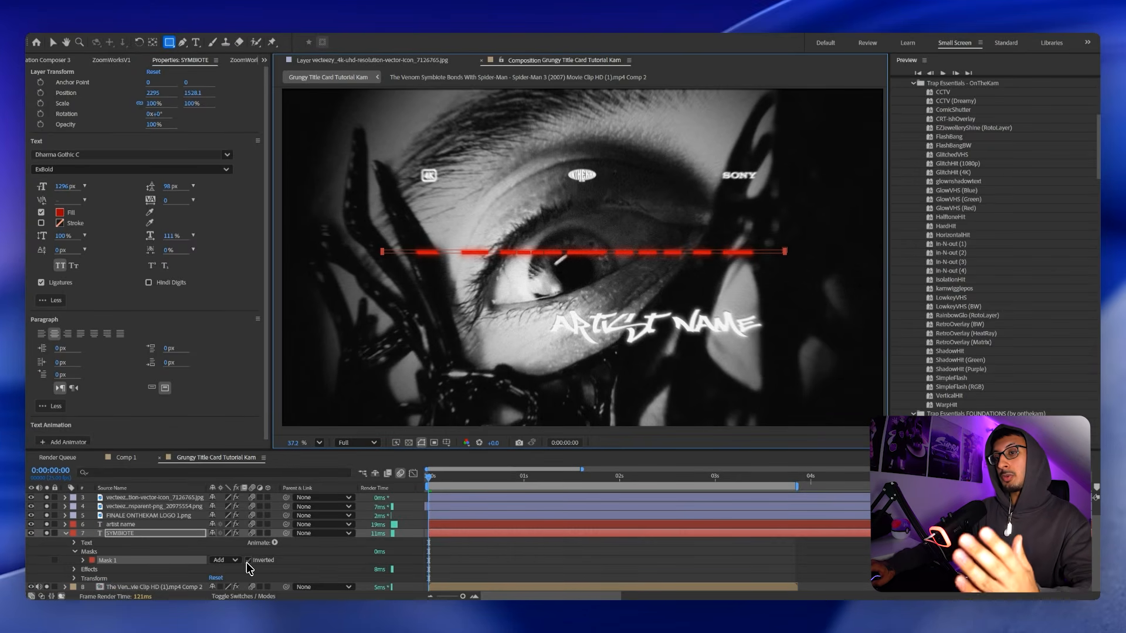
click(248, 561)
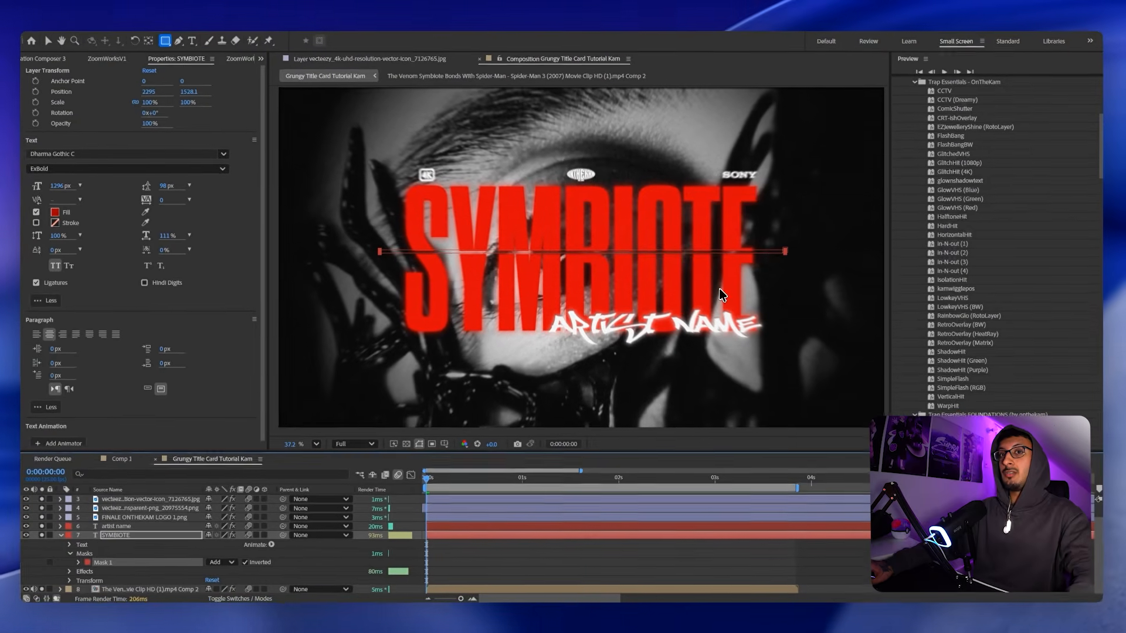
key(v)
scroll(776, 256, up, 1)
drag(773, 254, 771, 261)
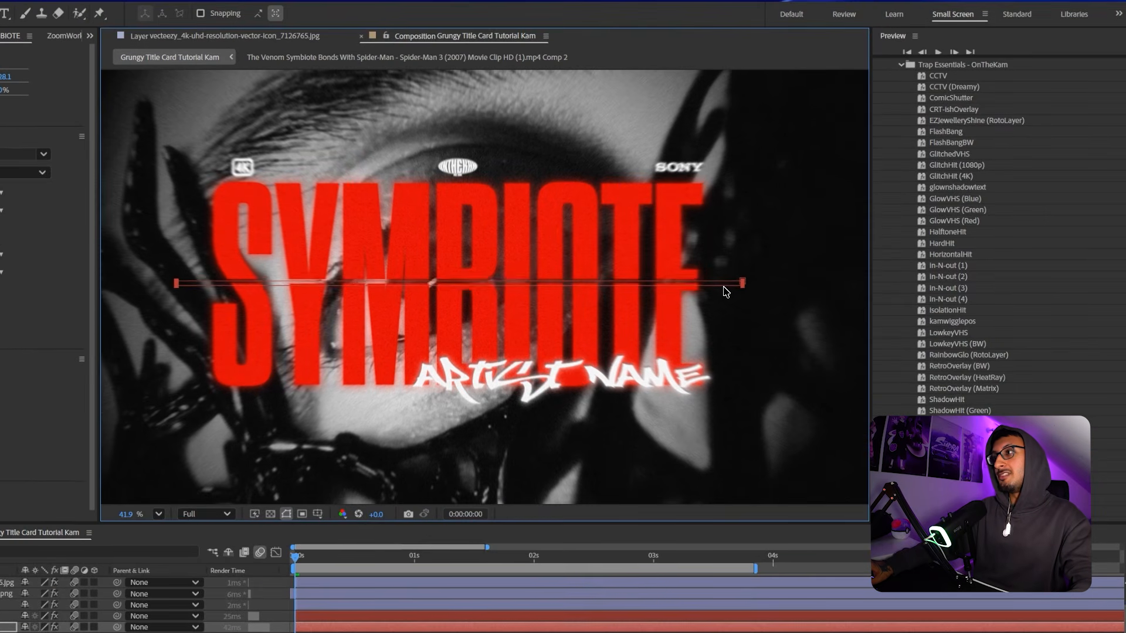
Fit the frame in the viewer, move the playhead to frame 11, and reselect SYMBIOTE.
scroll(722, 284, up, 14)
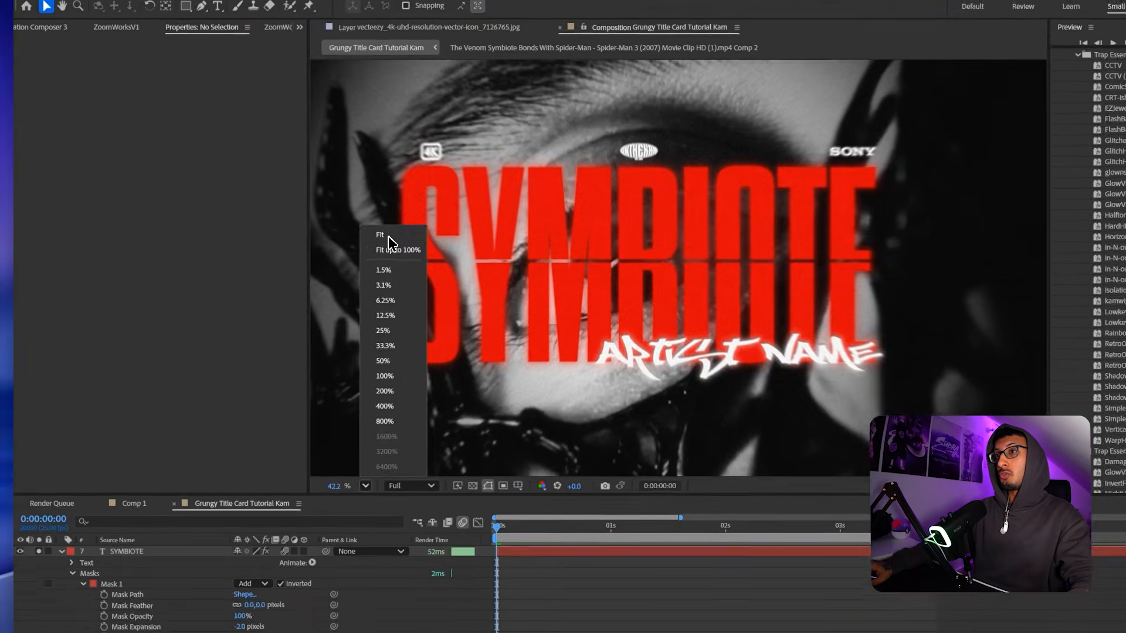
click(389, 239)
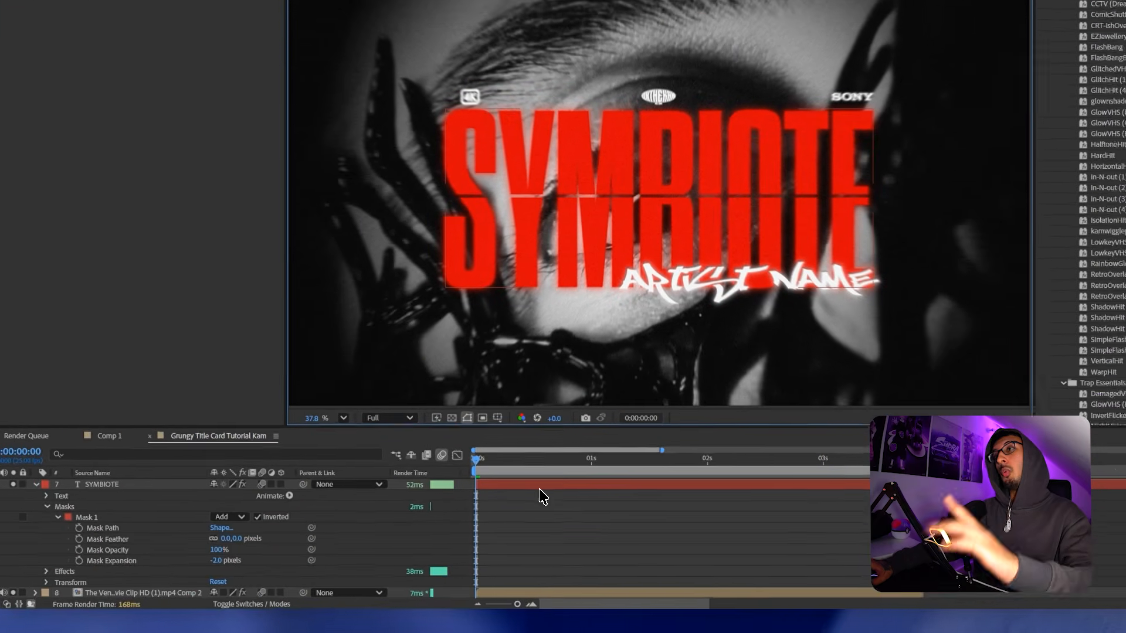
drag(507, 463, 528, 462)
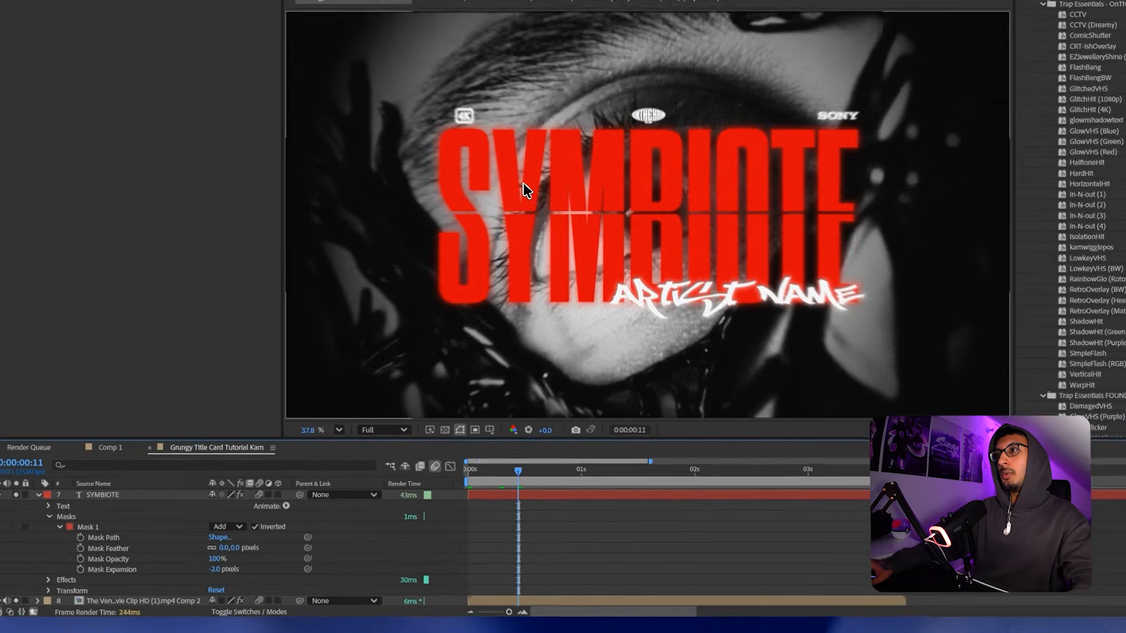
scroll(550, 169, up, 3)
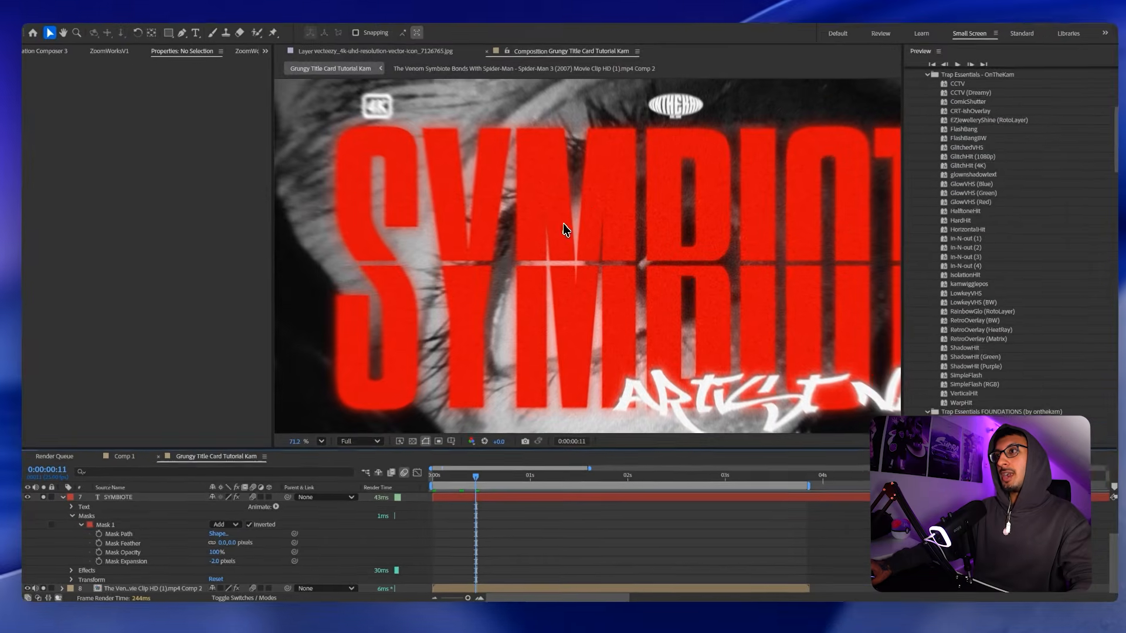
click(477, 500)
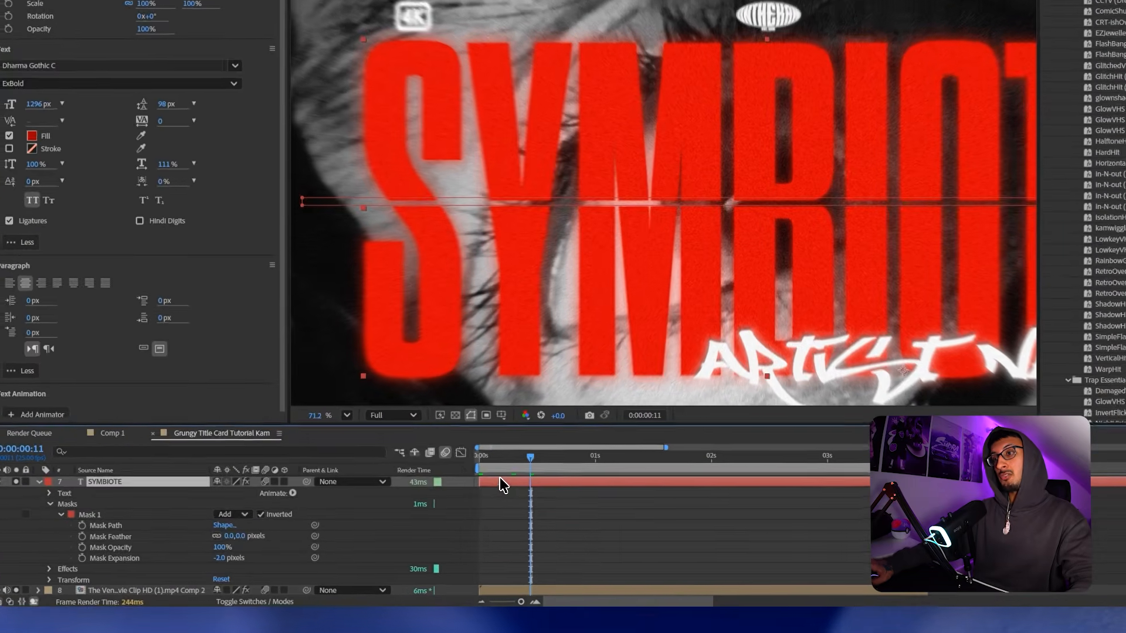
Apply Drop Shadow to SYMBIOTE at 65% opacity, Distance 23 and Softness 15.
key(ctrl+space)
text(do)
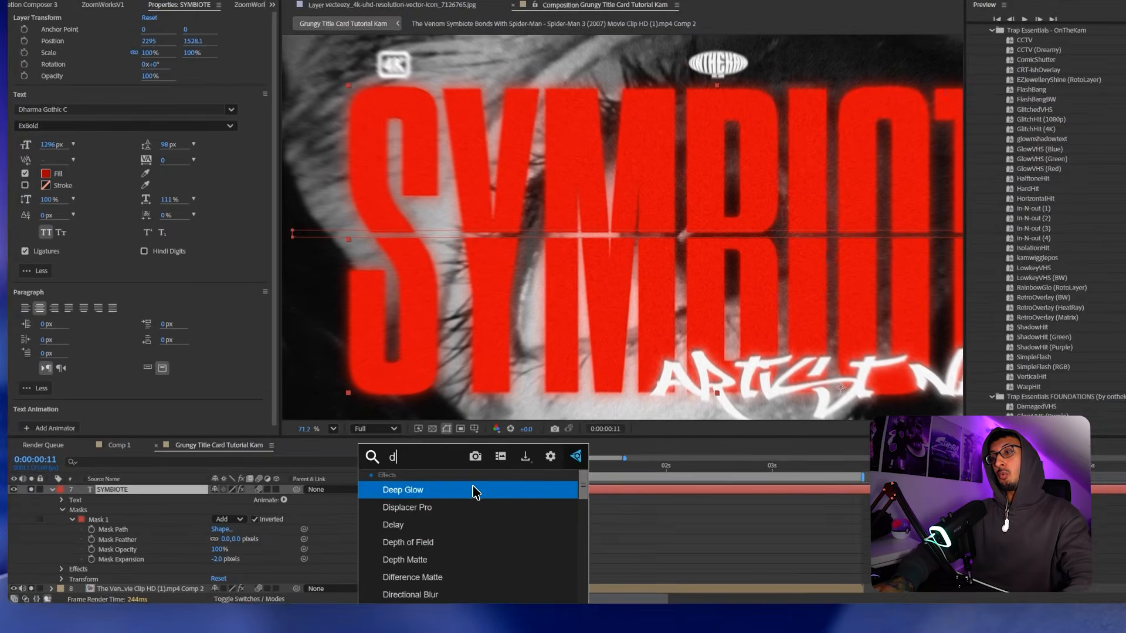
key(BackSpace)
text(r)
key(Return)
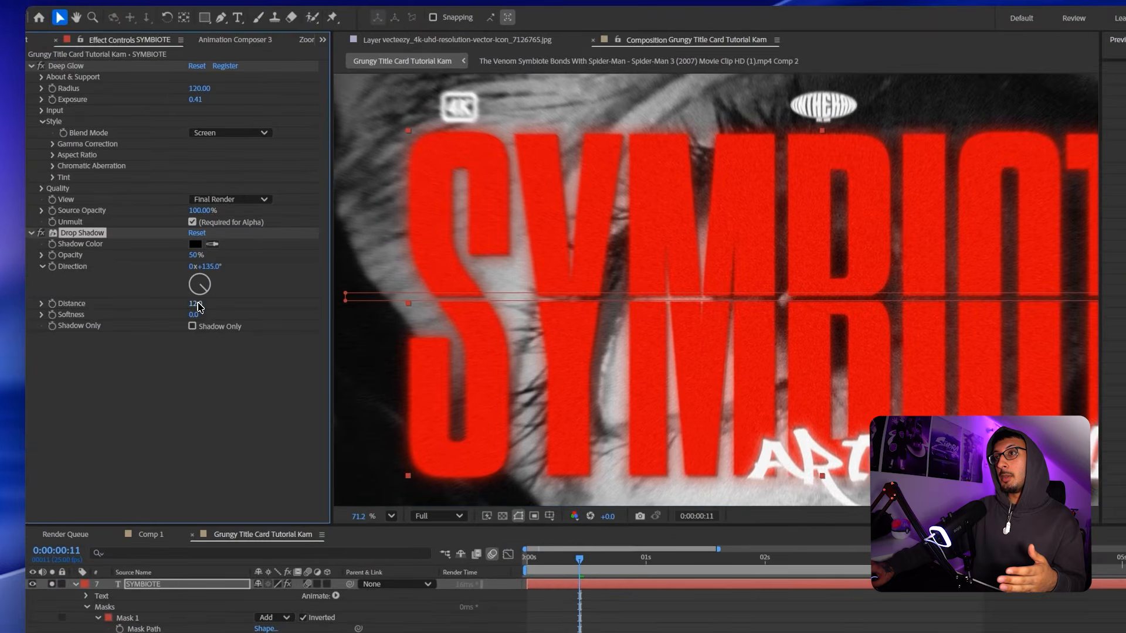
drag(161, 272, 167, 272)
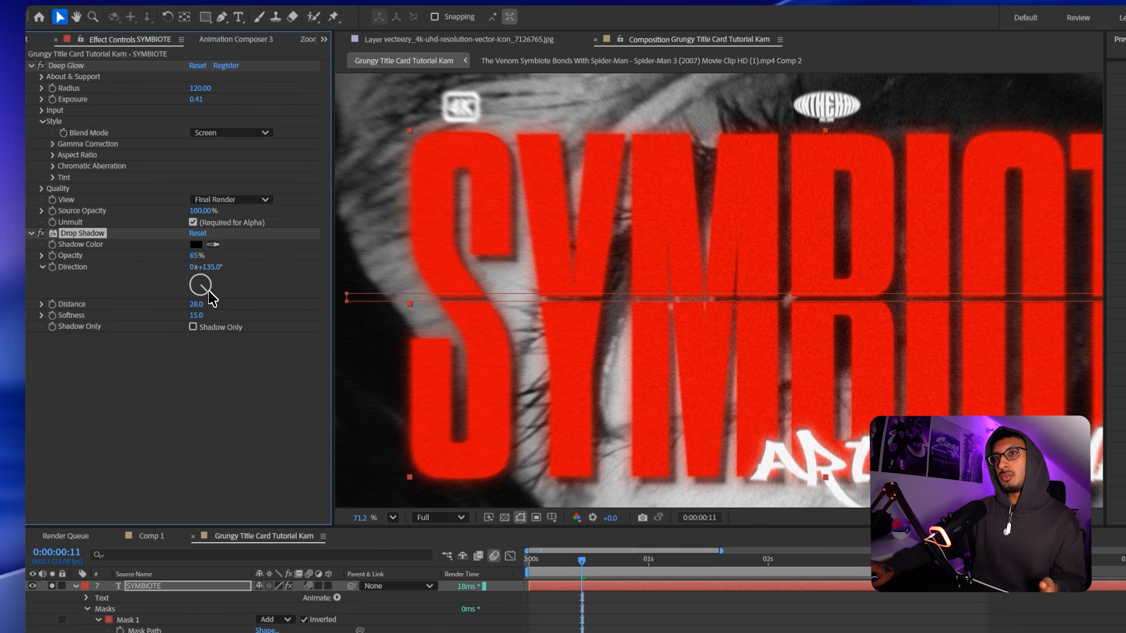
drag(196, 303, 193, 303)
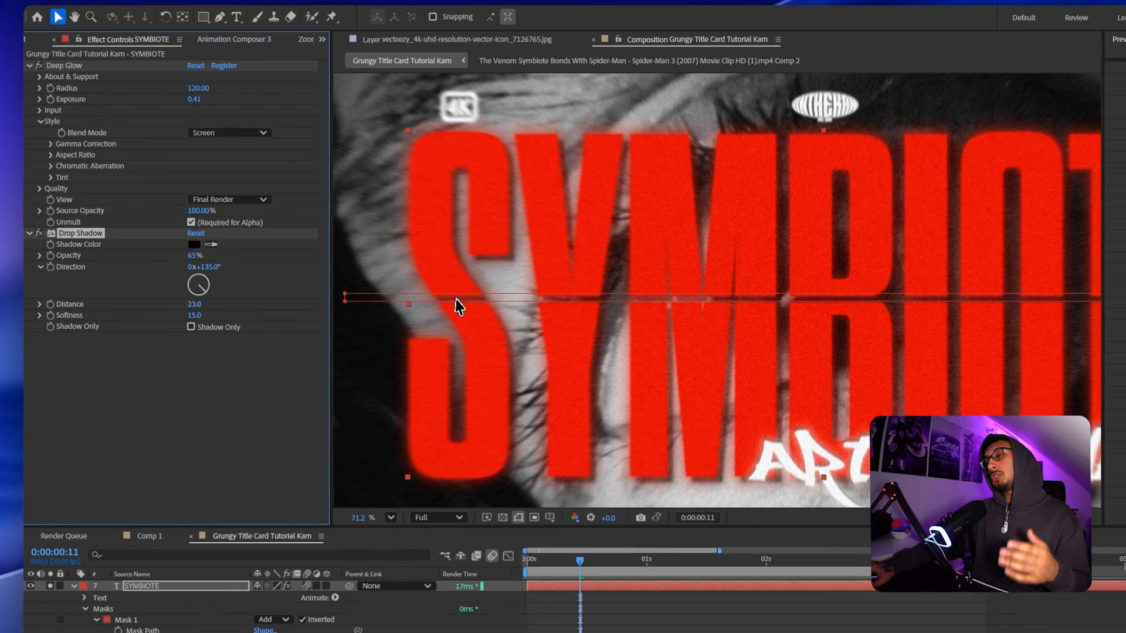
scroll(534, 317, down, 2)
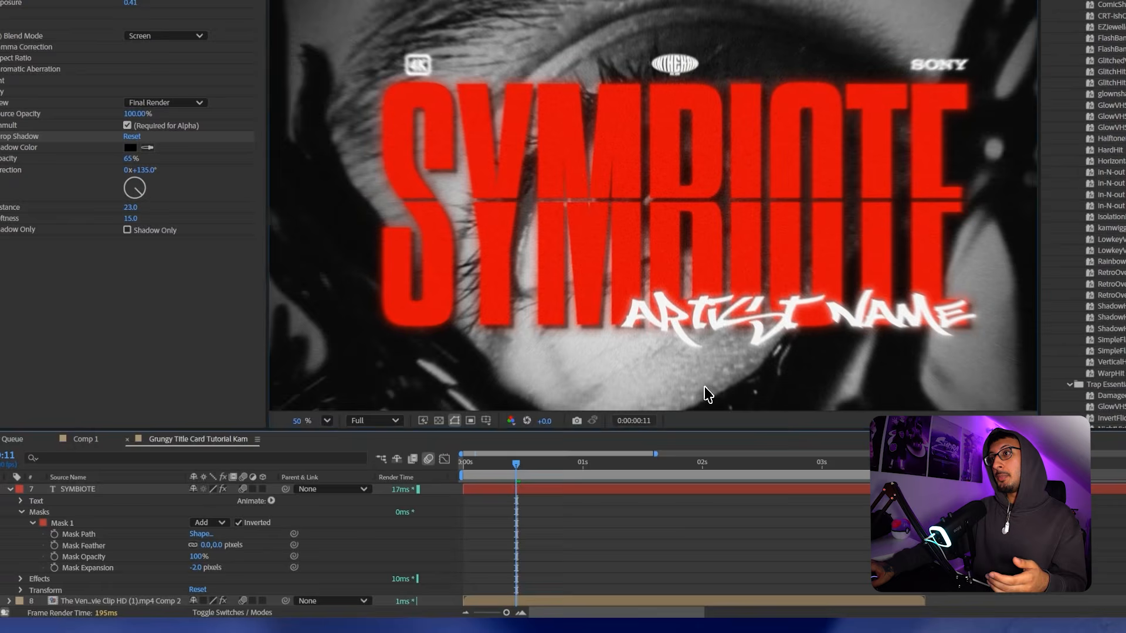
drag(704, 387, 687, 361)
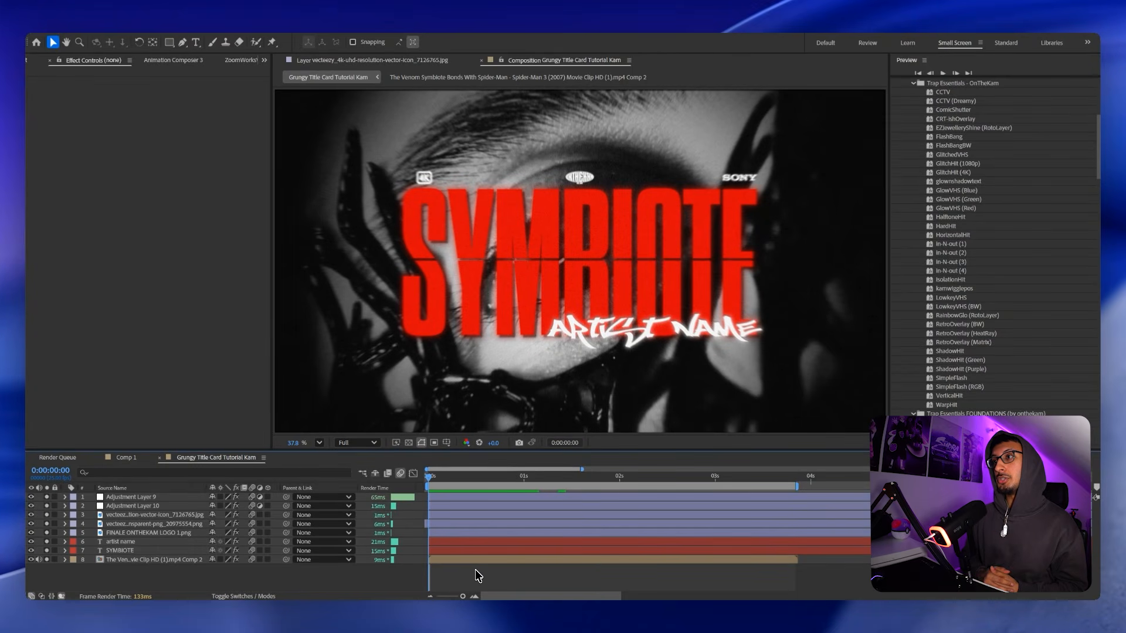
Select layers 3–8 and switch them all to 3D layers.
drag(176, 581, 161, 519)
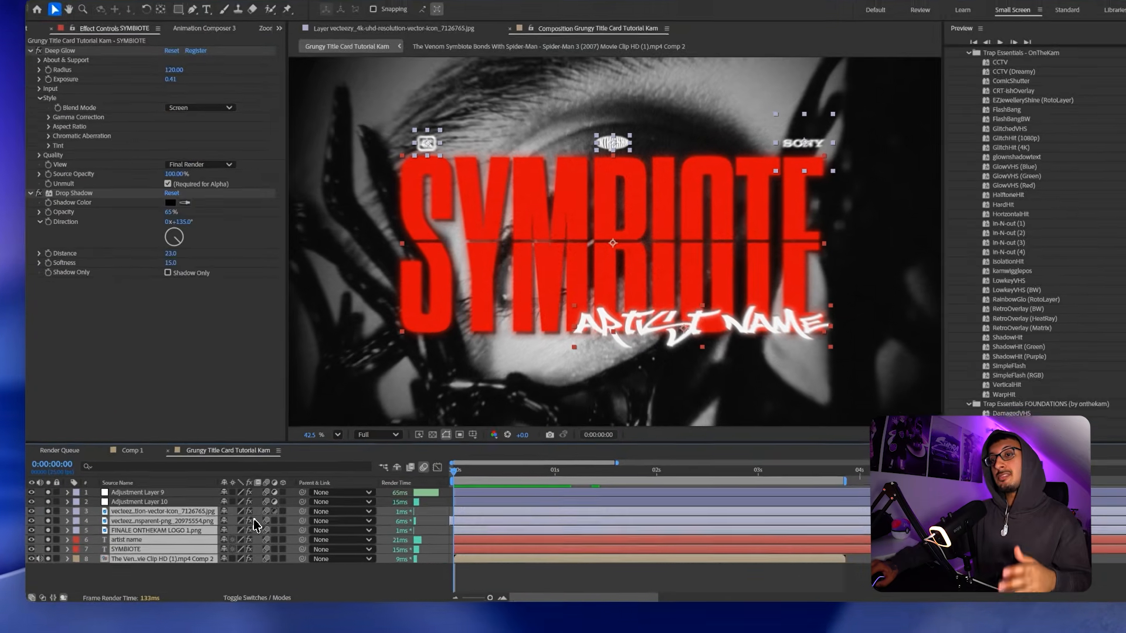
click(328, 512)
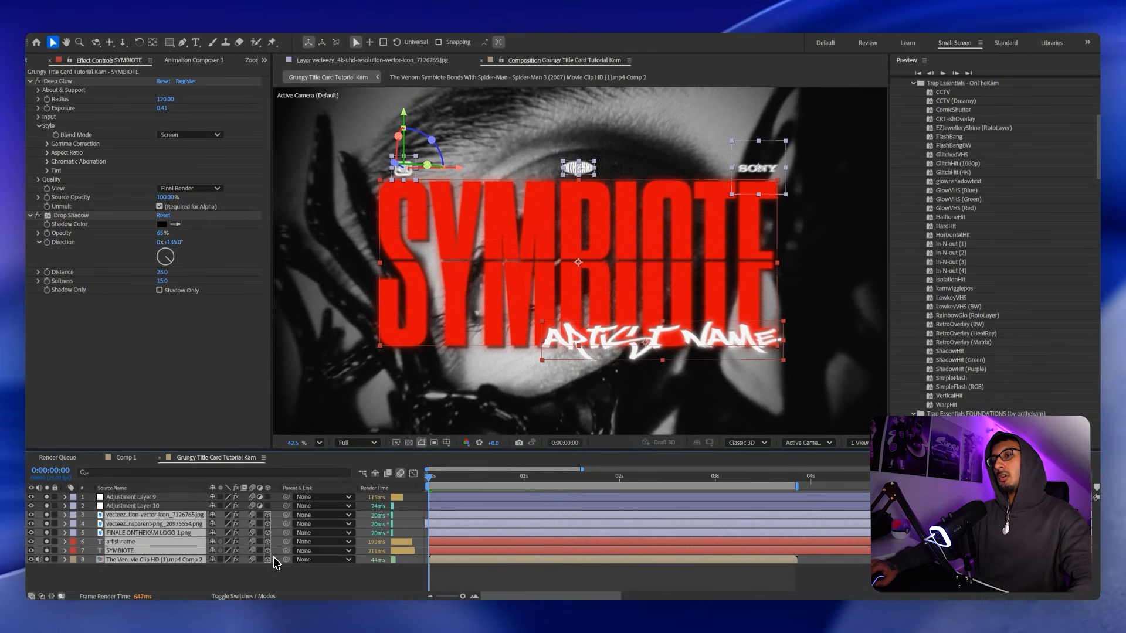
Add a new Two-Node Camera 1 with 8 mm focal length to the comp.
click(317, 572)
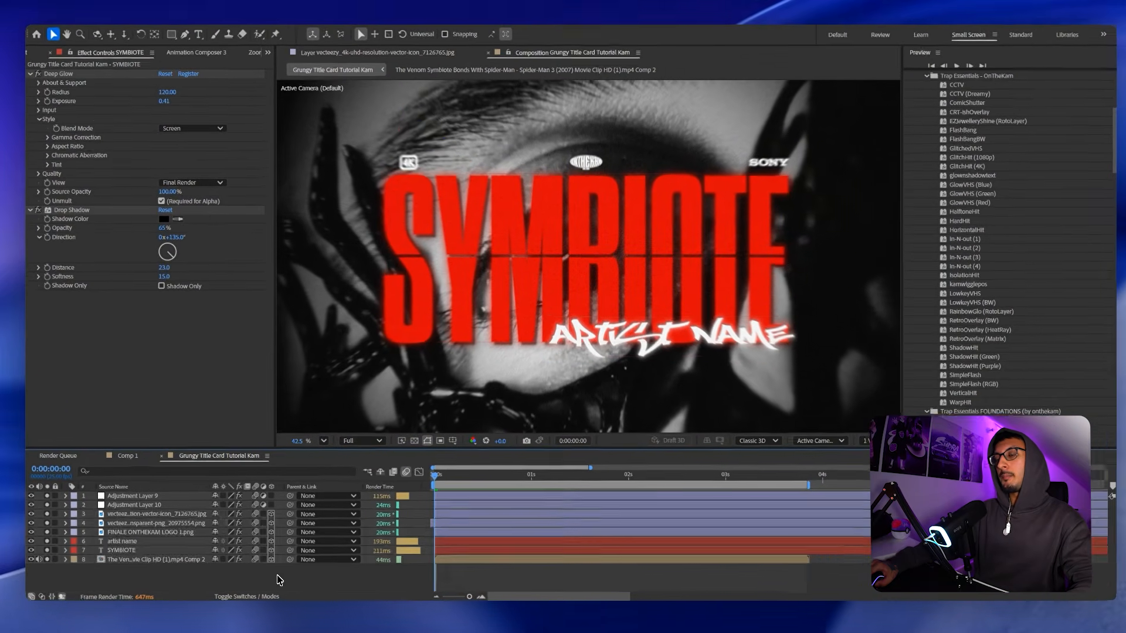
right_click(318, 573)
mouse_move(378, 457)
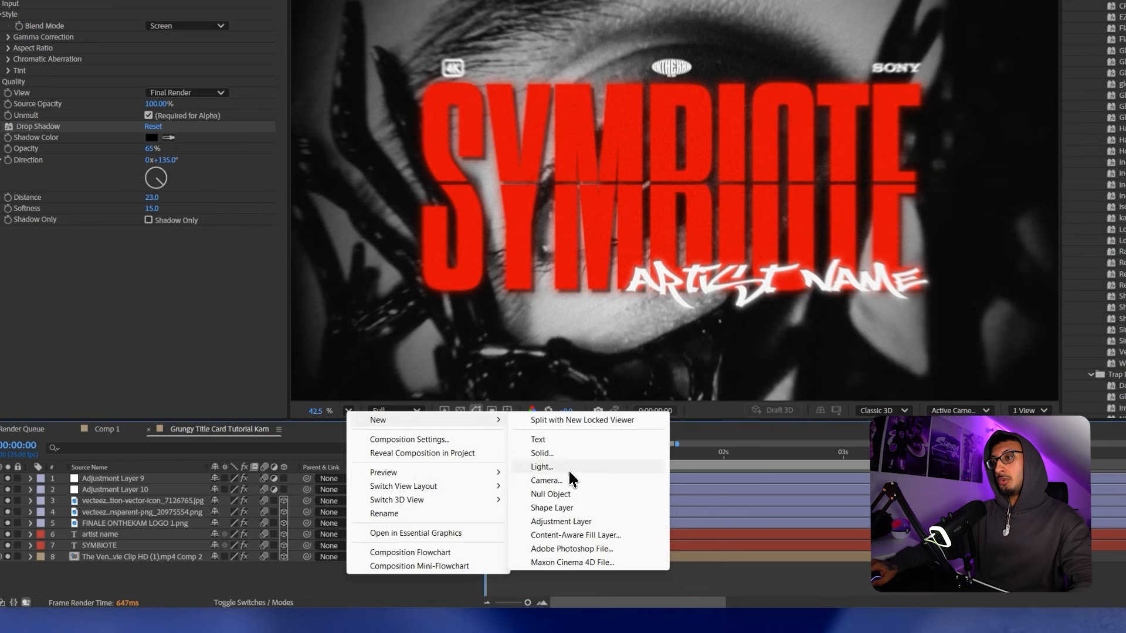
click(590, 480)
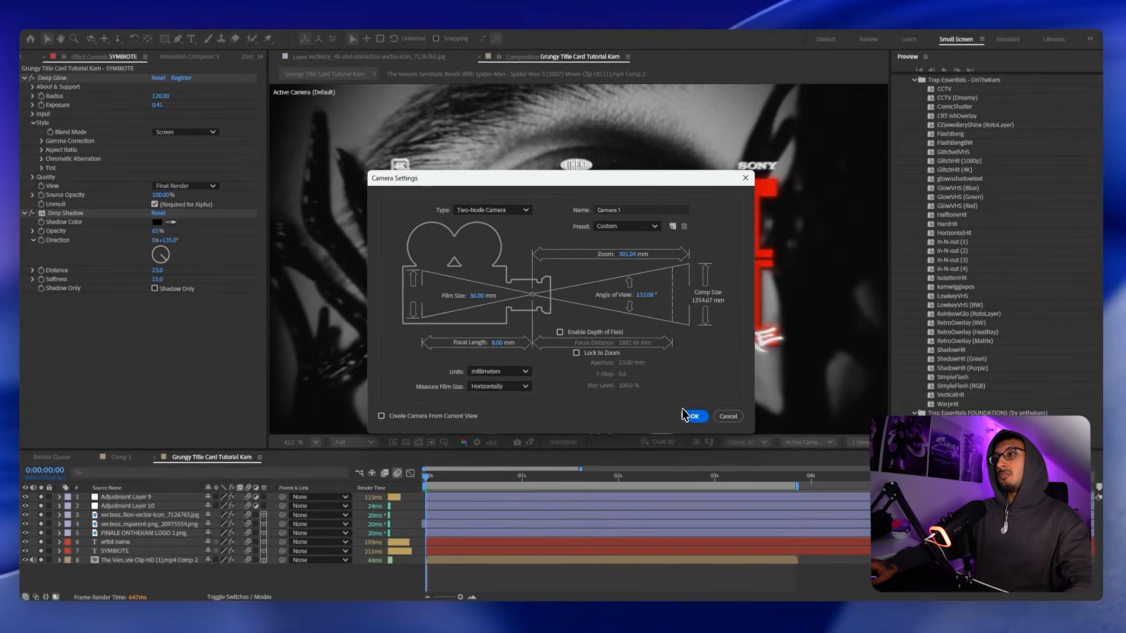
click(695, 417)
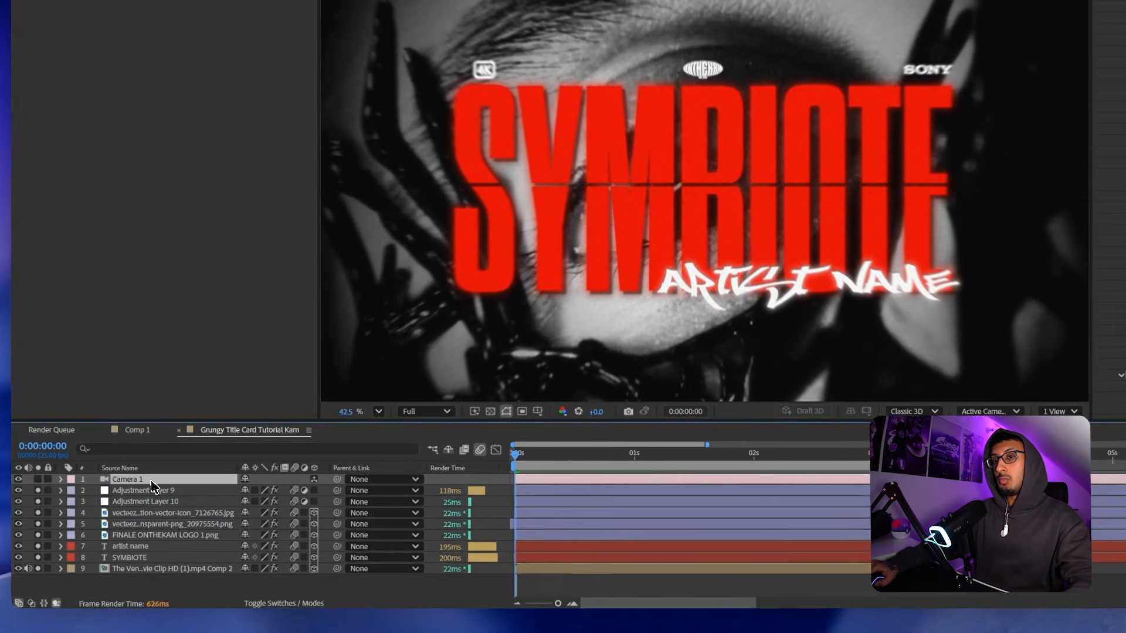
Move Camera 1 down the layer stack to sit just above artist name.
drag(118, 497, 160, 541)
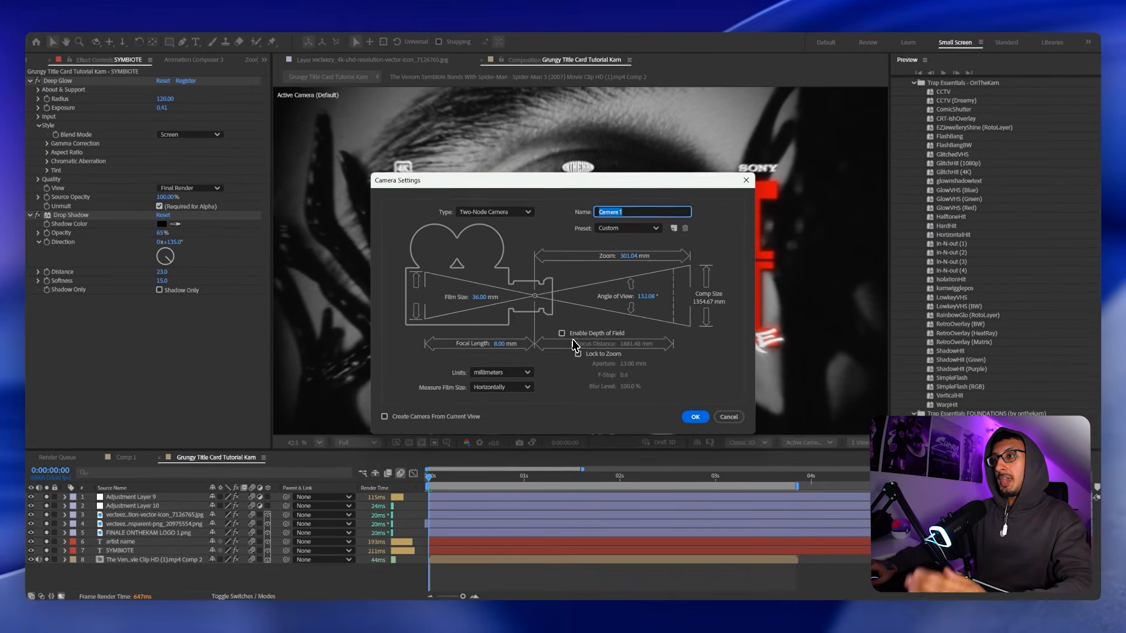
click(694, 417)
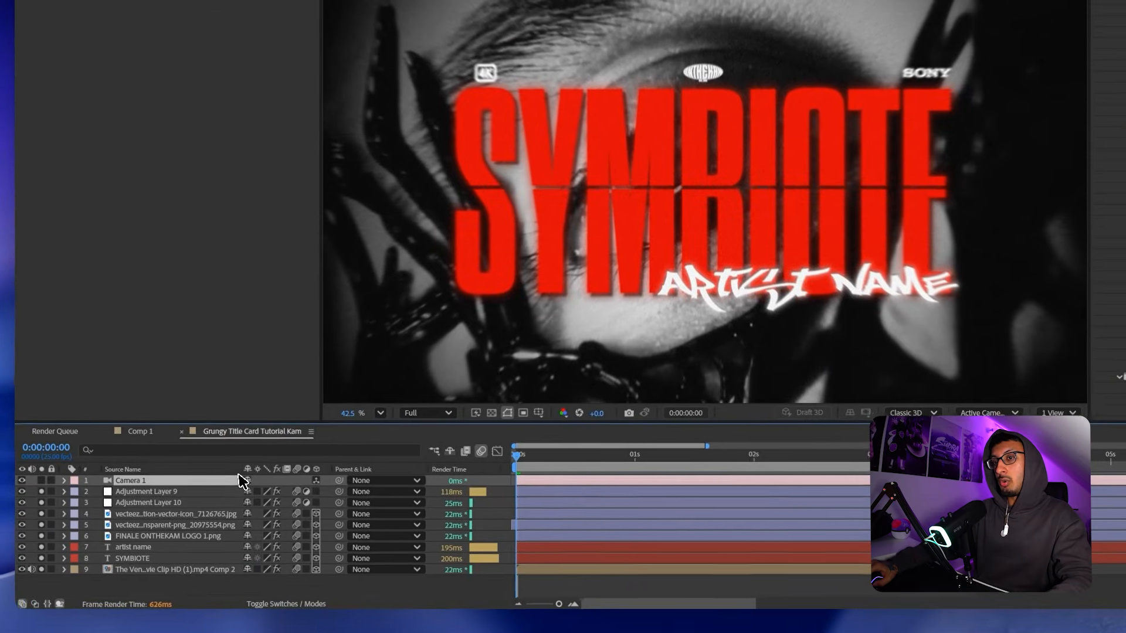
drag(129, 497, 211, 540)
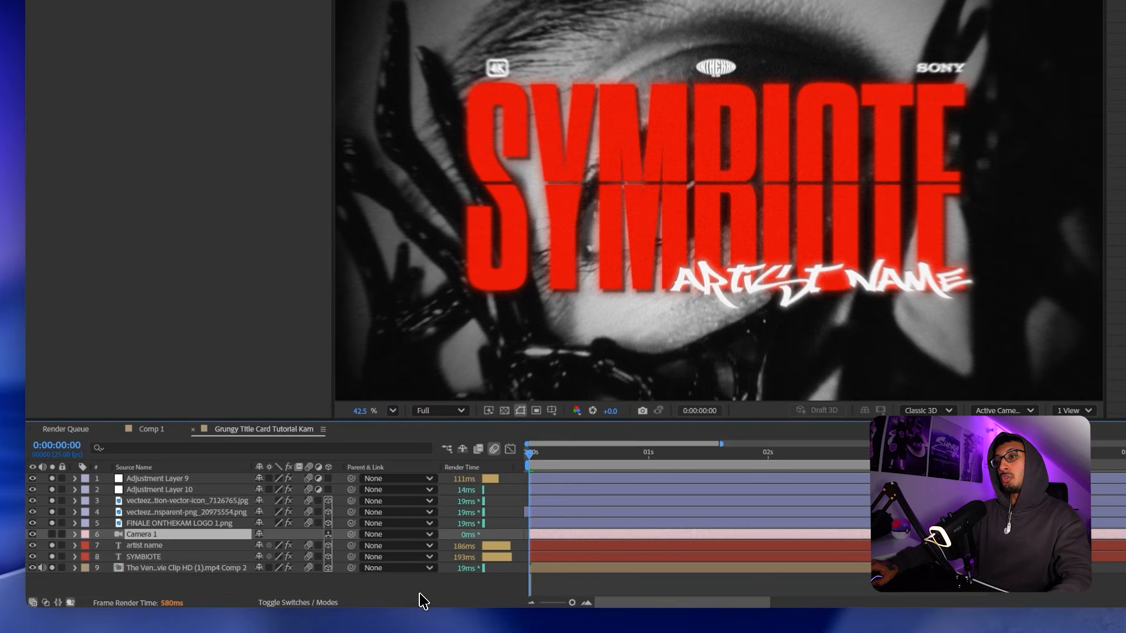
Add a Null Object layer (Null 2) and set it as Camera 1's parent.
right_click(420, 592)
mouse_move(463, 439)
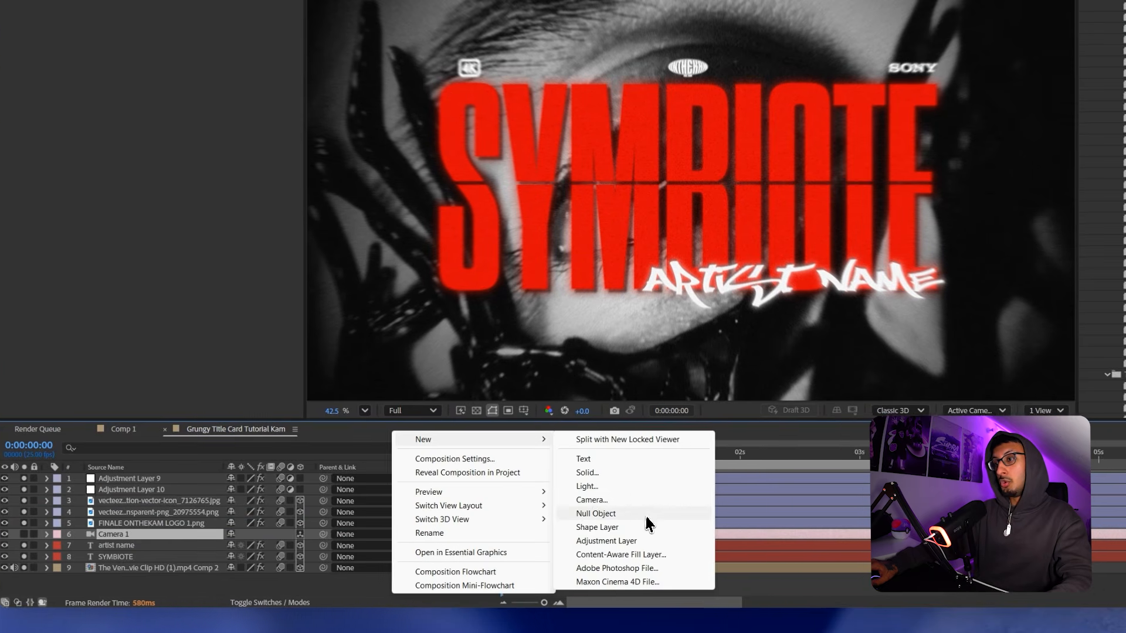
click(615, 513)
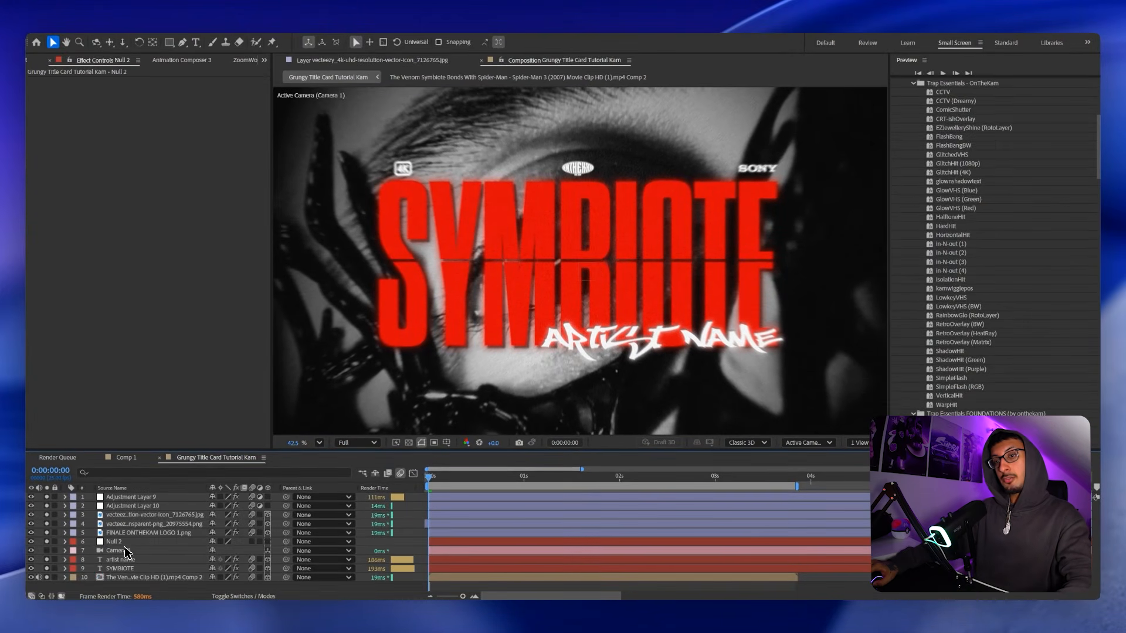
click(108, 549)
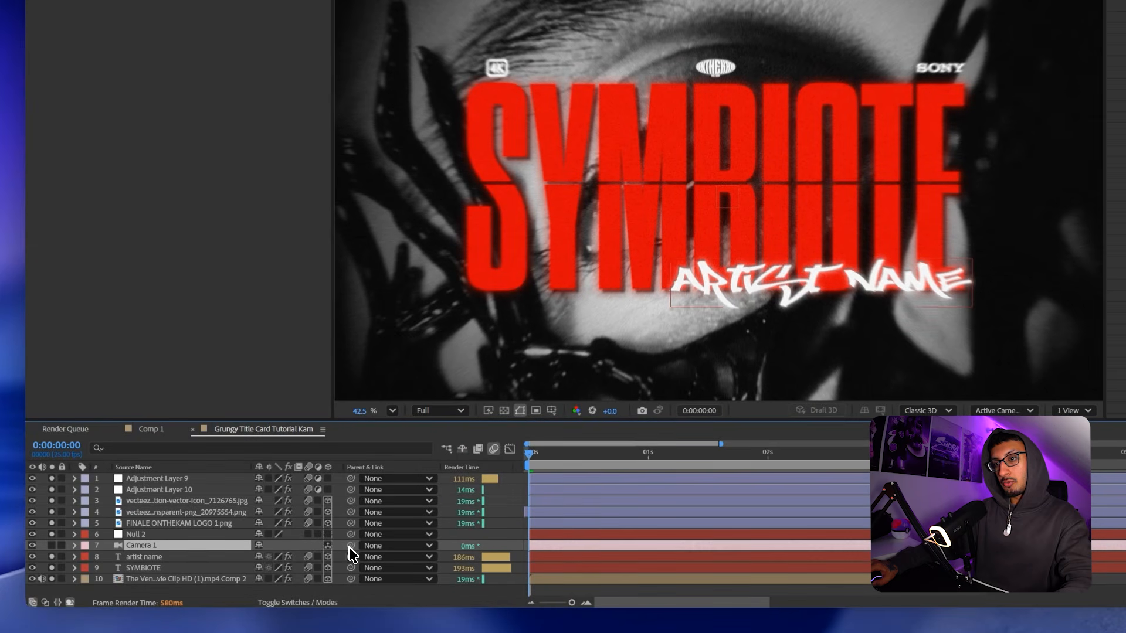
drag(349, 547, 174, 586)
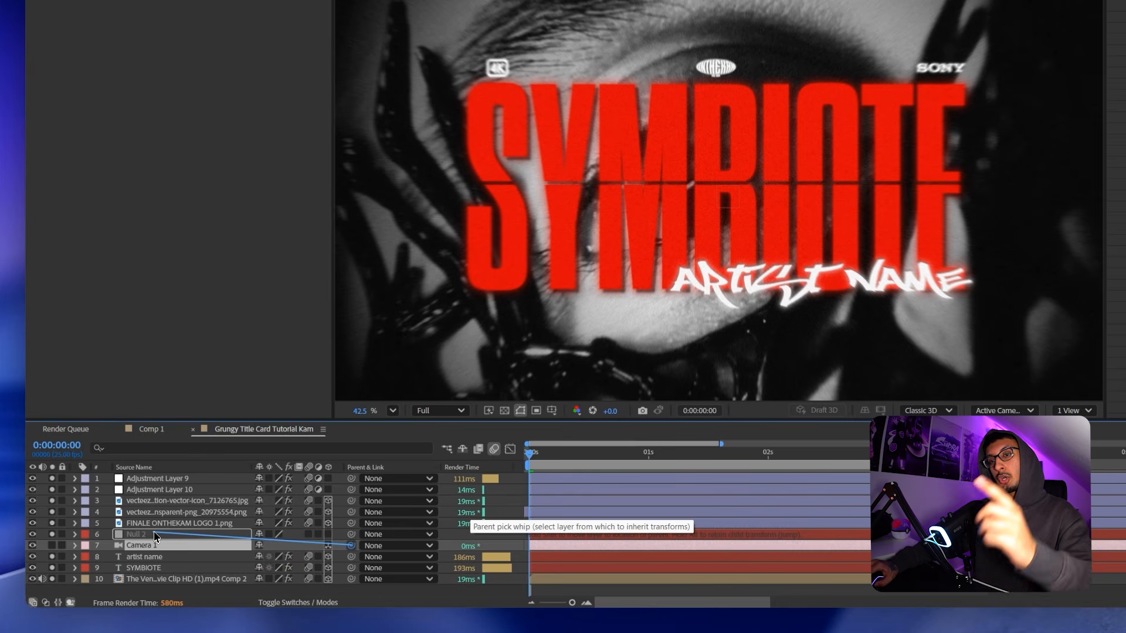
drag(156, 537, 154, 532)
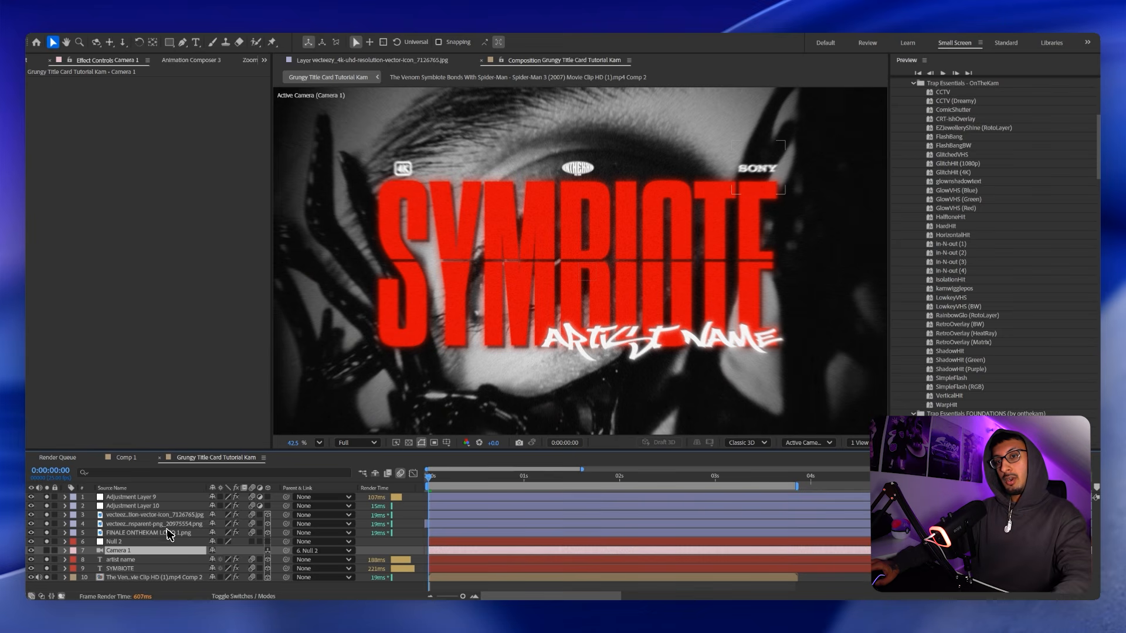
Reveal Camera 1's Transform properties and retime its position keyframes.
click(64, 550)
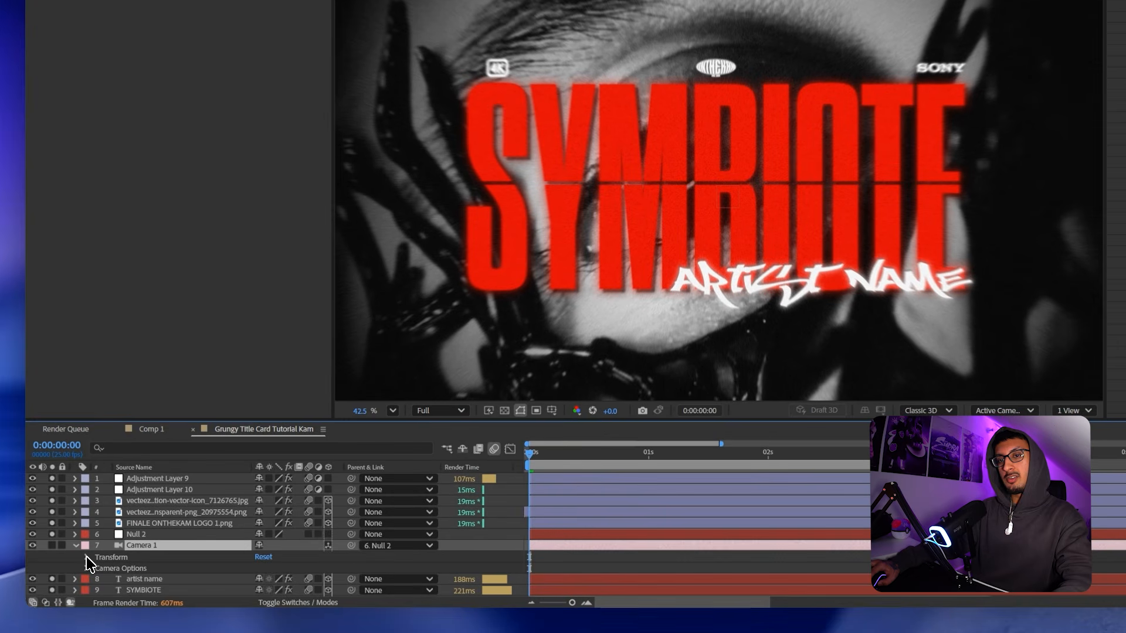
click(86, 555)
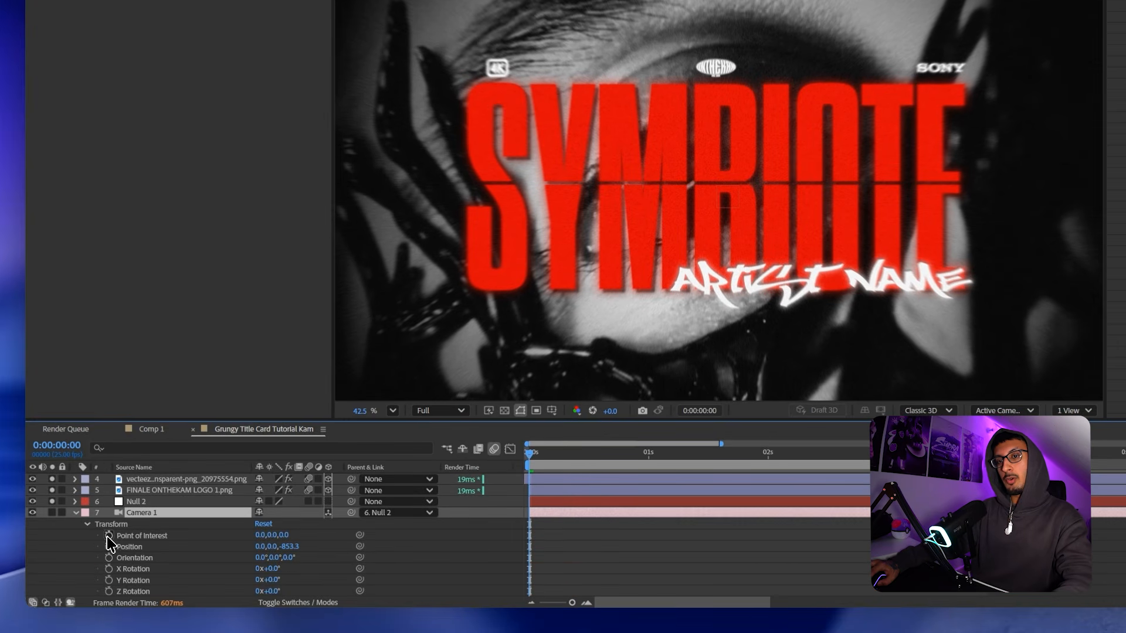
drag(528, 547, 571, 546)
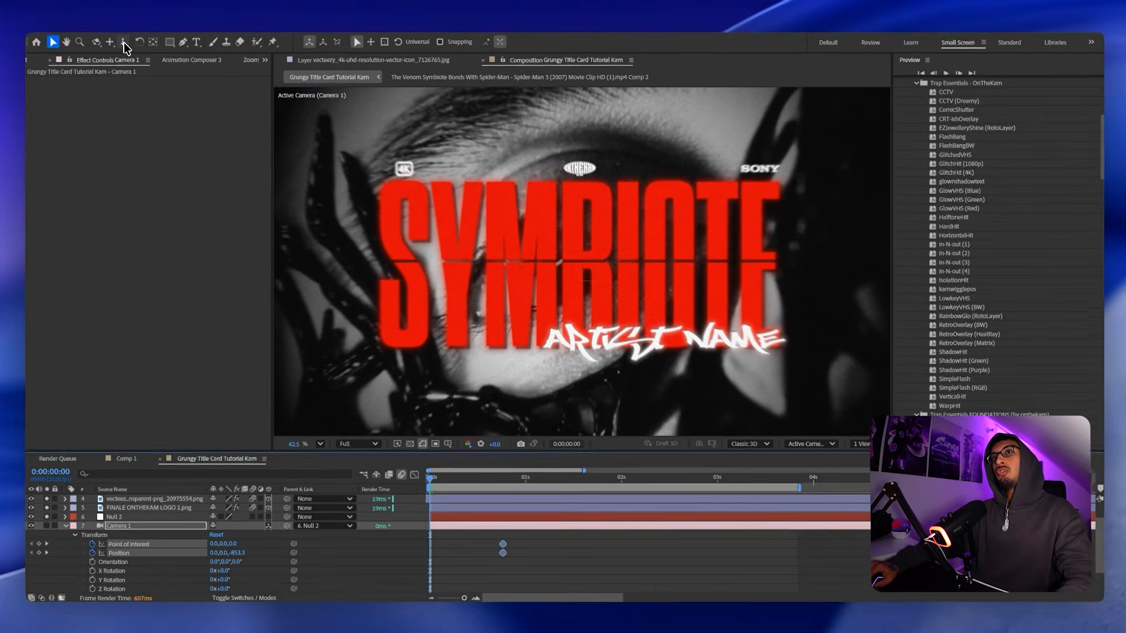
Push the camera in tight on SYMBIOTE with Track Z Camera, then Easy Ease the keyframes.
click(124, 42)
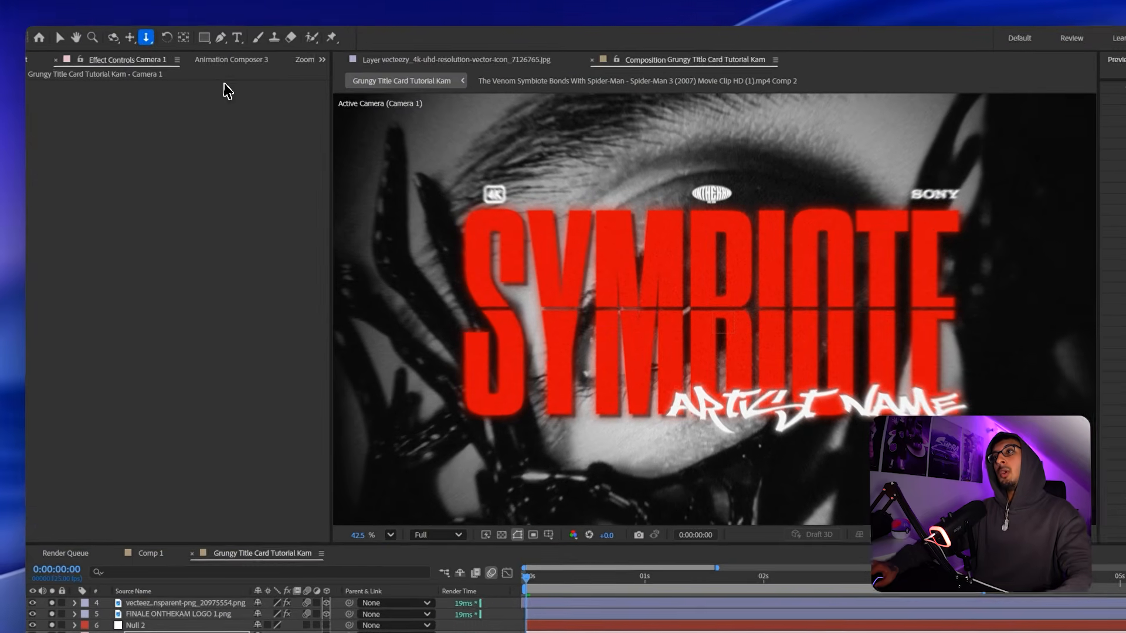
scroll(563, 258, down, 2)
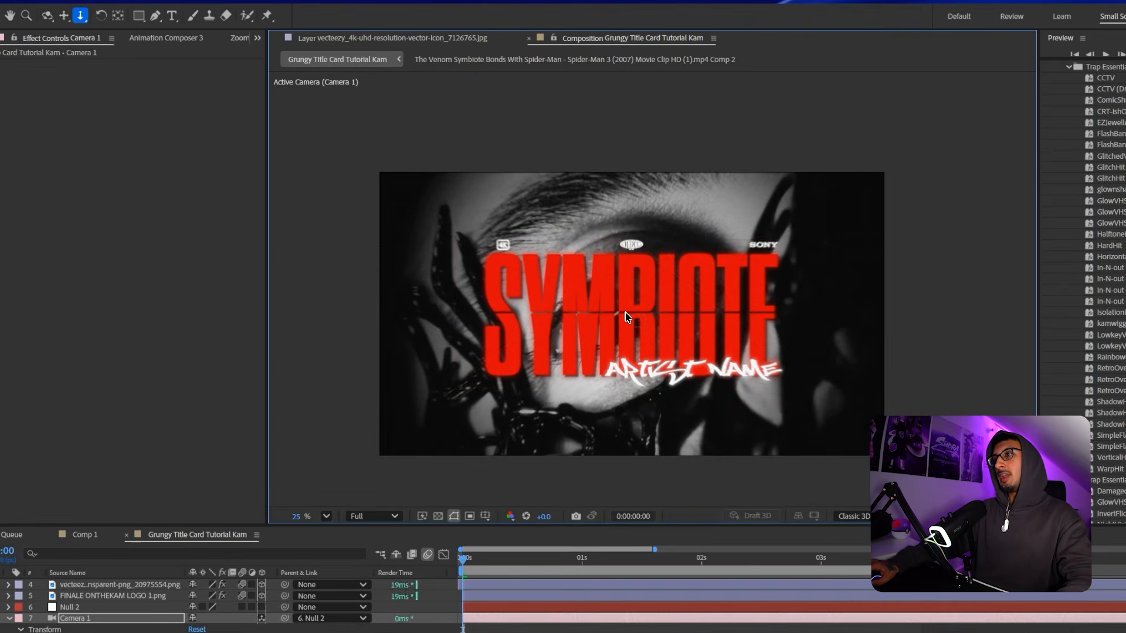
drag(627, 308, 628, 290)
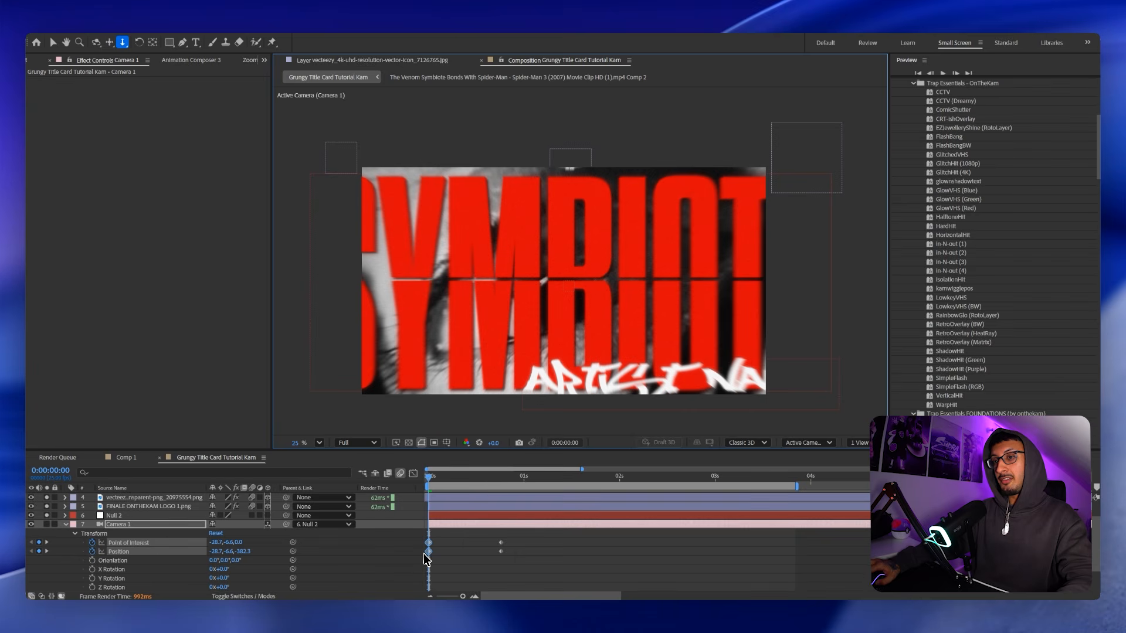
drag(557, 287, 557, 283)
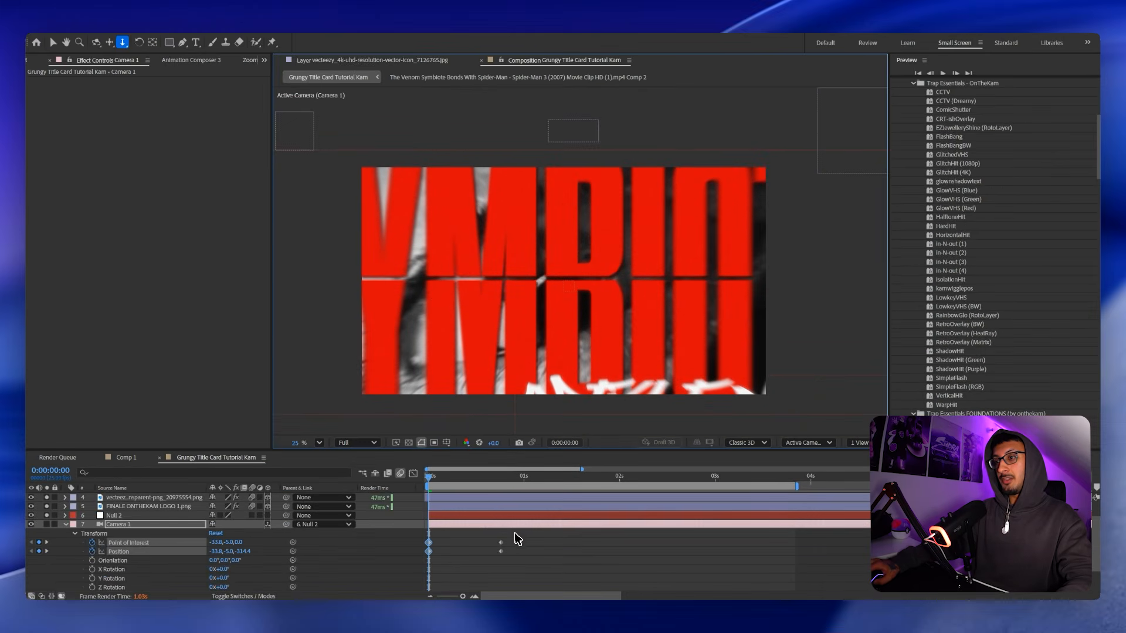
key(F9)
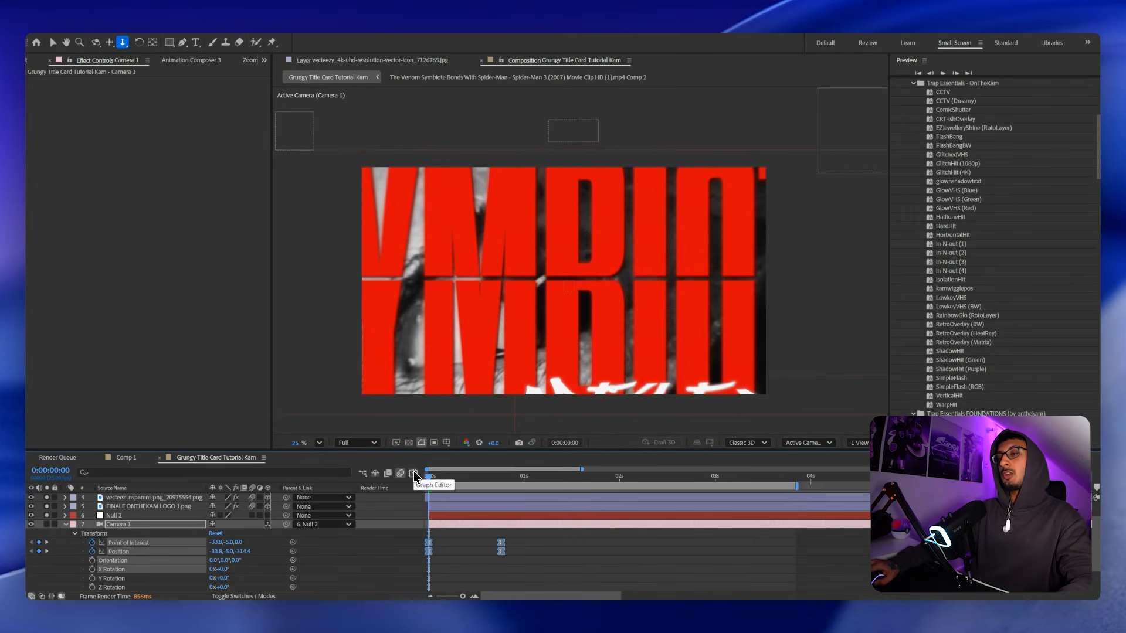
Set the final camera keyframe's ease influence to about 83% in the Graph Editor, then reselect the camera keyframes.
click(412, 474)
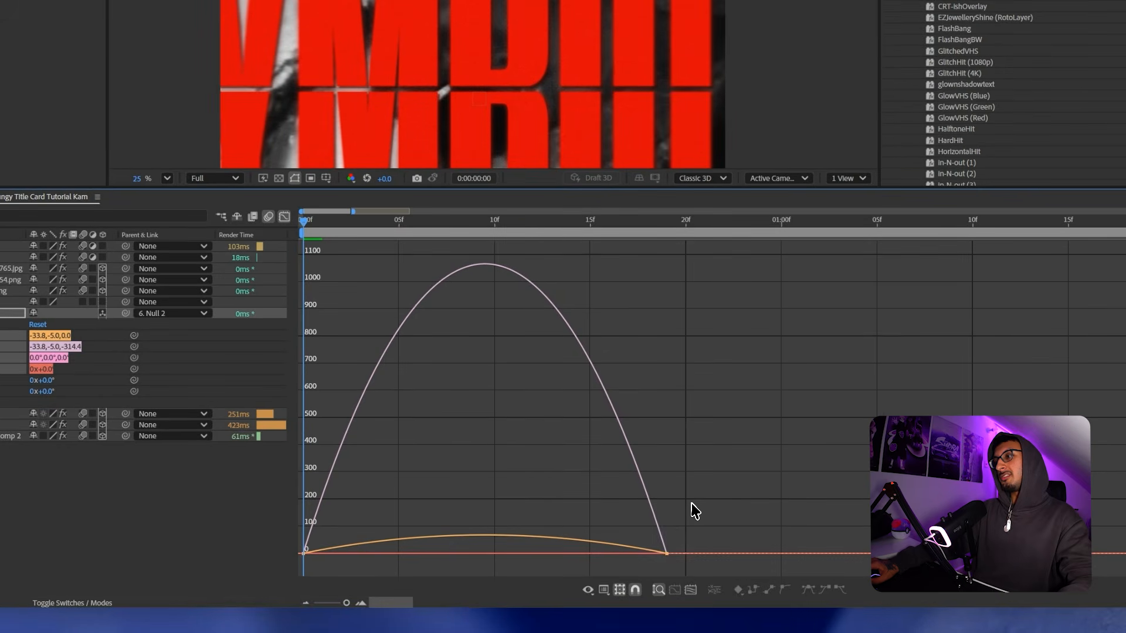
drag(648, 568, 633, 569)
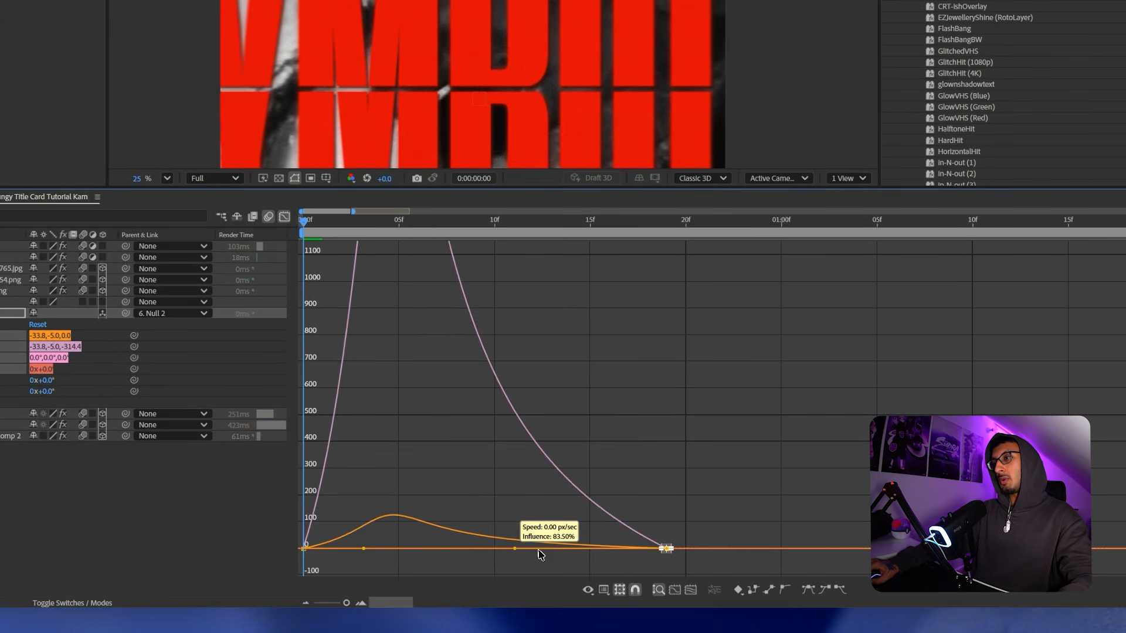
drag(453, 547, 456, 531)
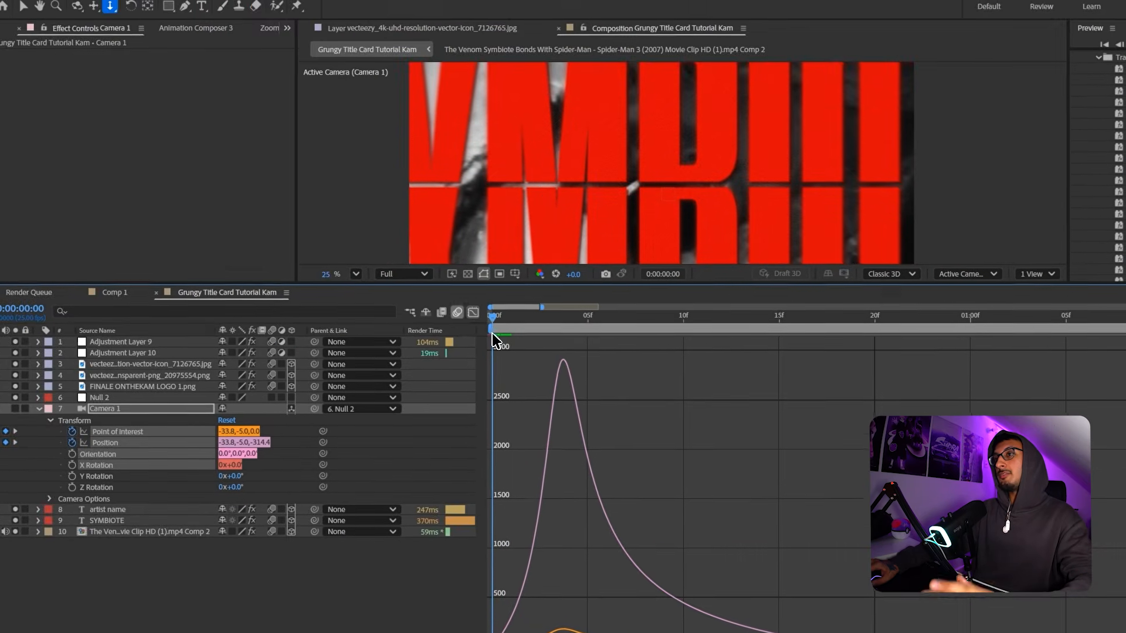
click(475, 313)
drag(889, 428, 495, 469)
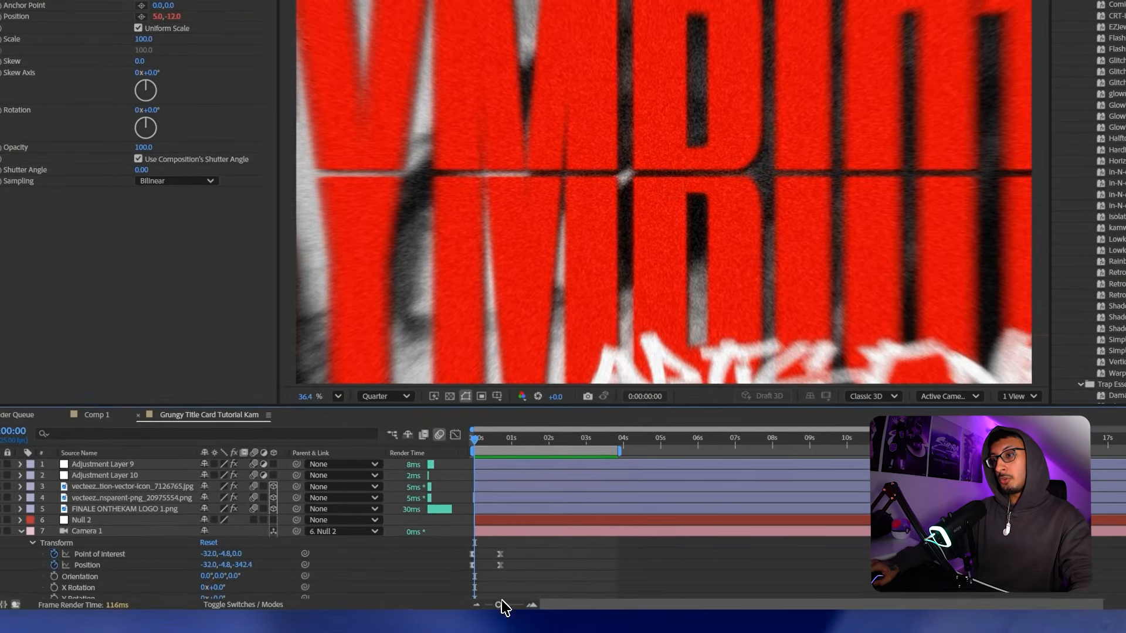
Keyframe Null 2's Scale from 75% at 0s up to 100% at about 3.8s, then preview.
click(520, 607)
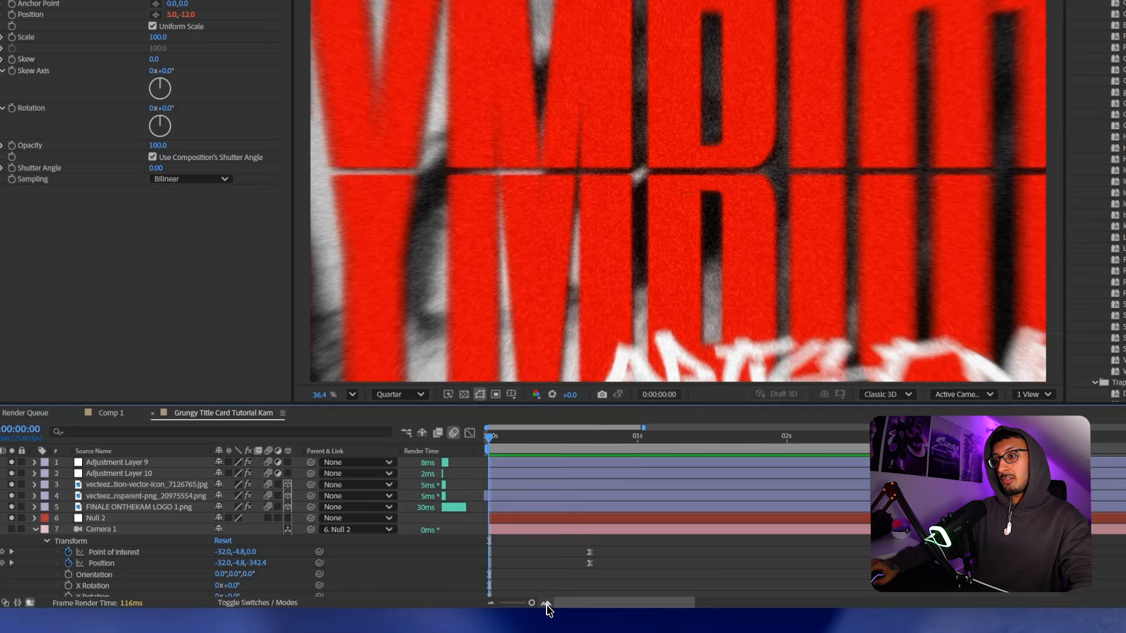
click(529, 519)
key(alt+shift+s)
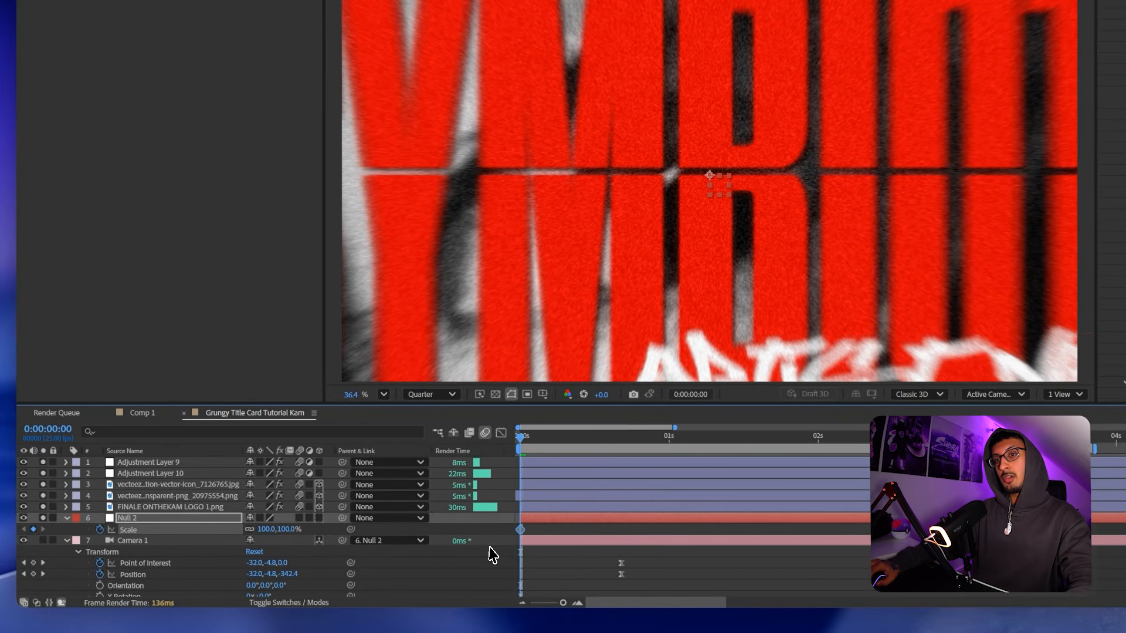
drag(520, 529, 1090, 547)
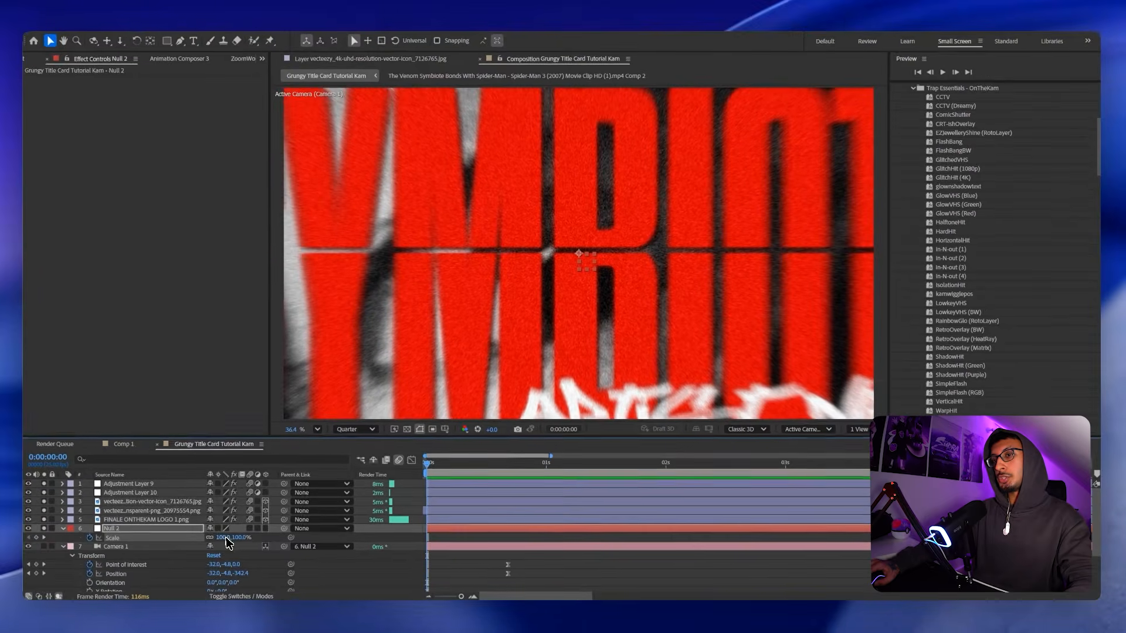
click(225, 538)
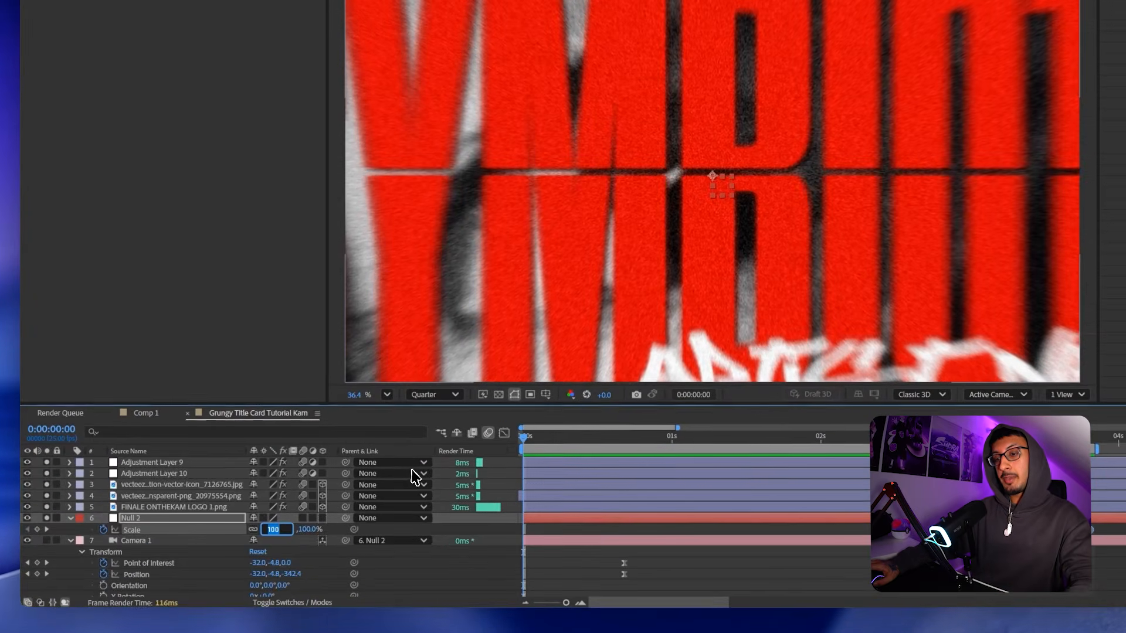
text(75)
key(Return)
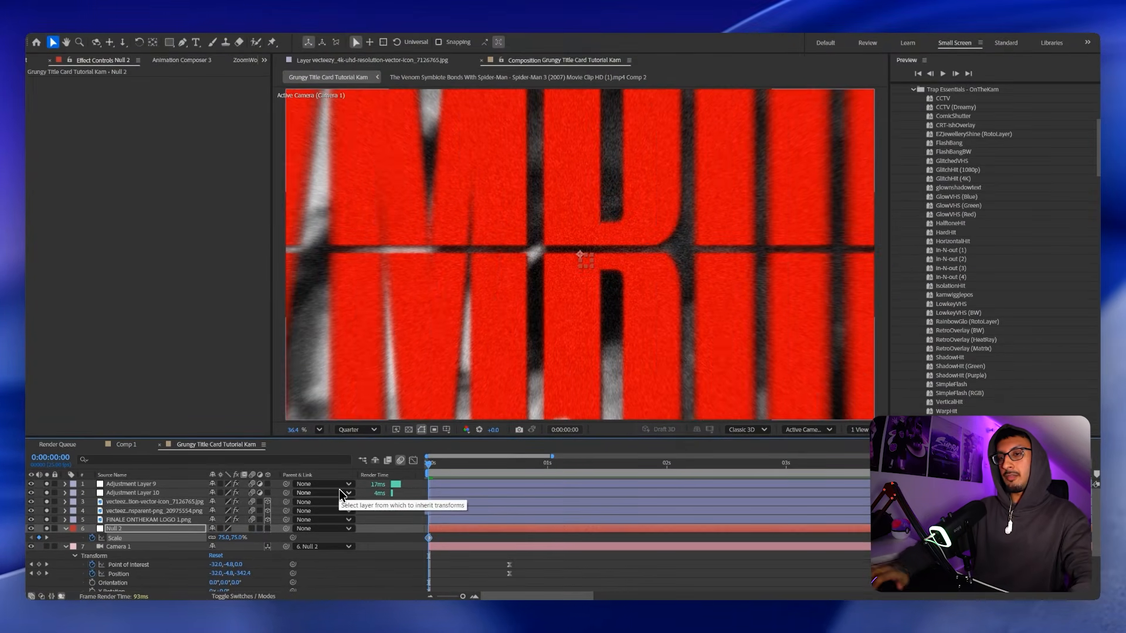
scroll(533, 508, down, 1)
key(space)
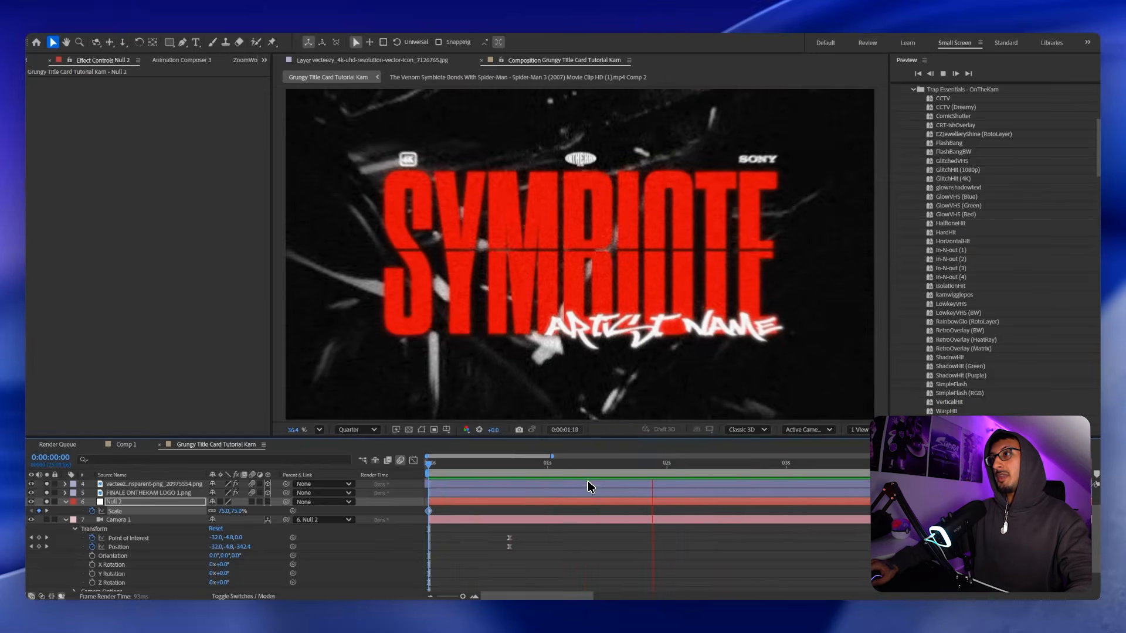
Show Camera 1's keyframes with U and paste its push keyframes at 1 second.
click(496, 539)
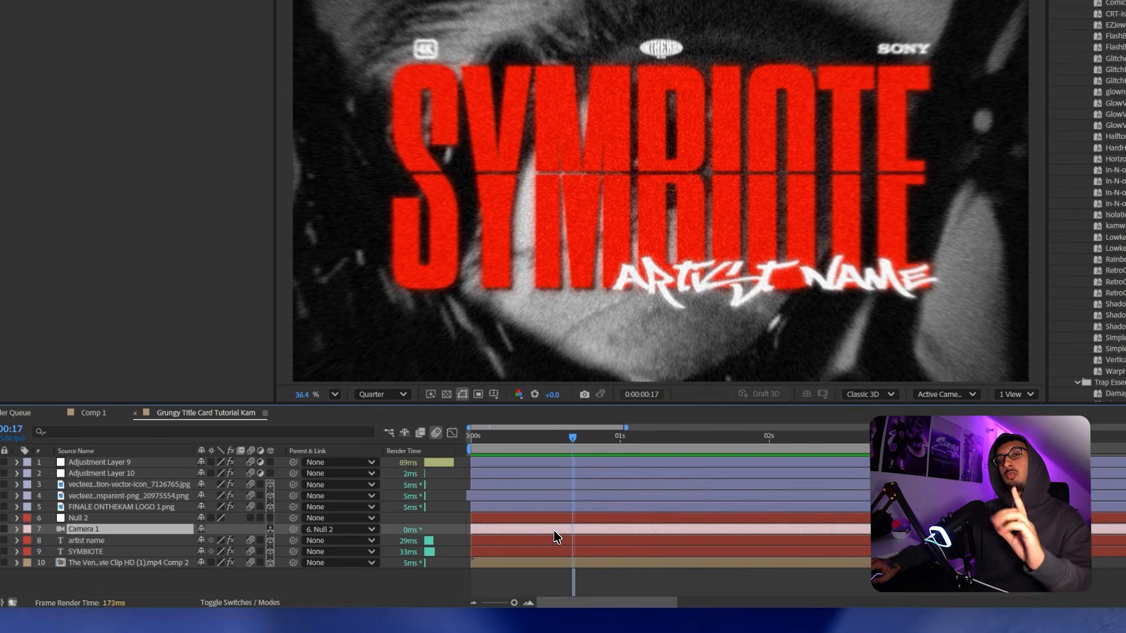
key(u)
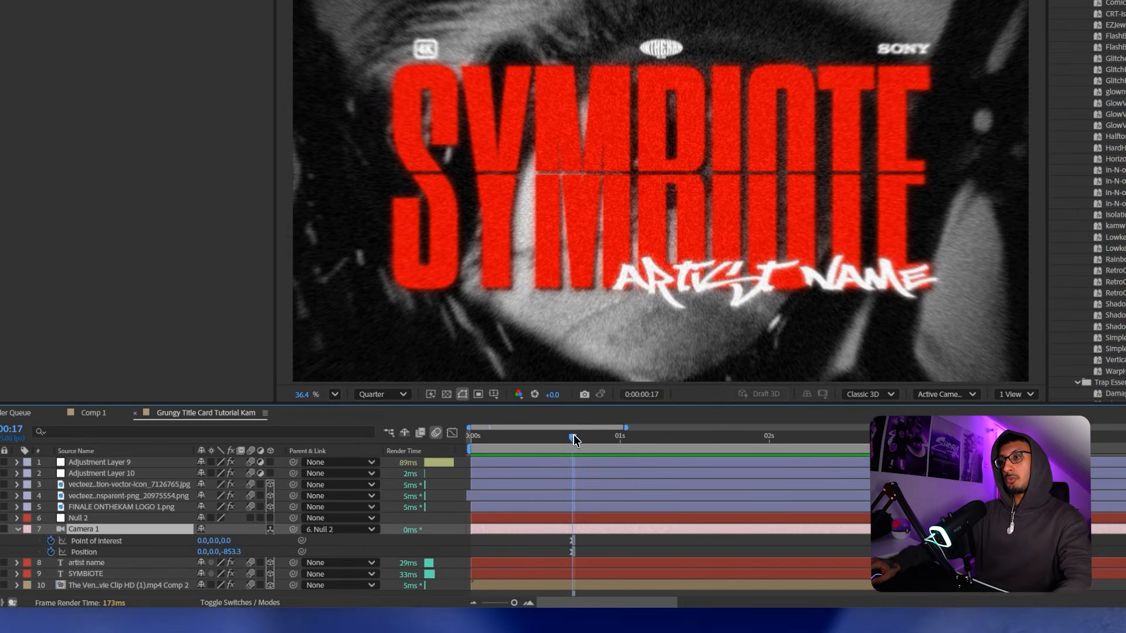
drag(574, 434, 607, 440)
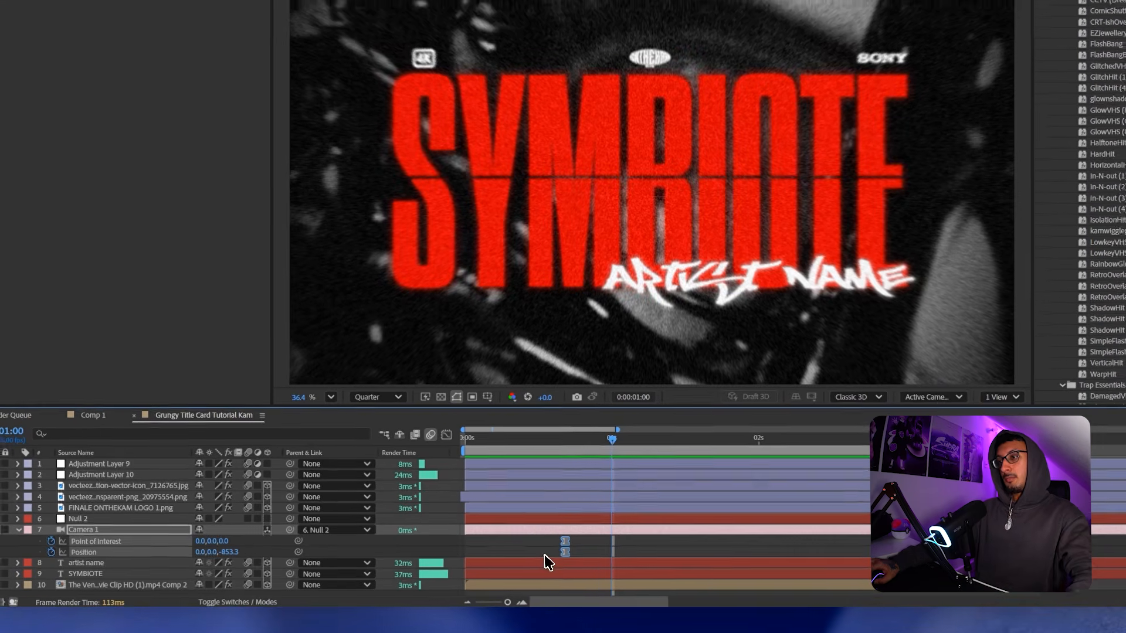
drag(491, 560, 550, 530)
drag(598, 449, 618, 452)
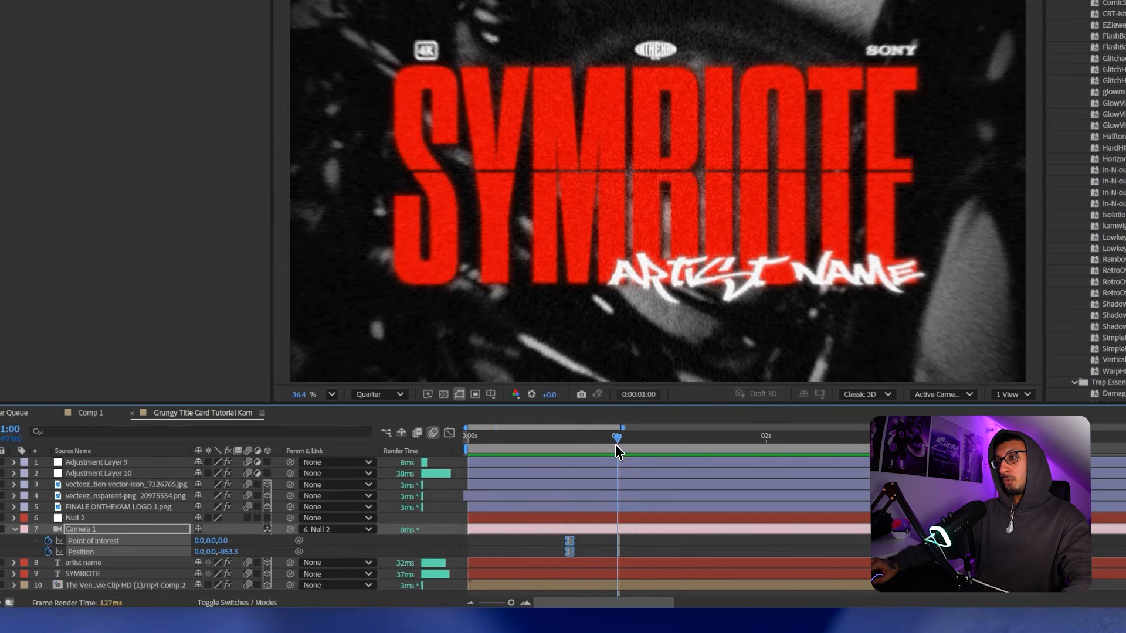
key(ctrl+v)
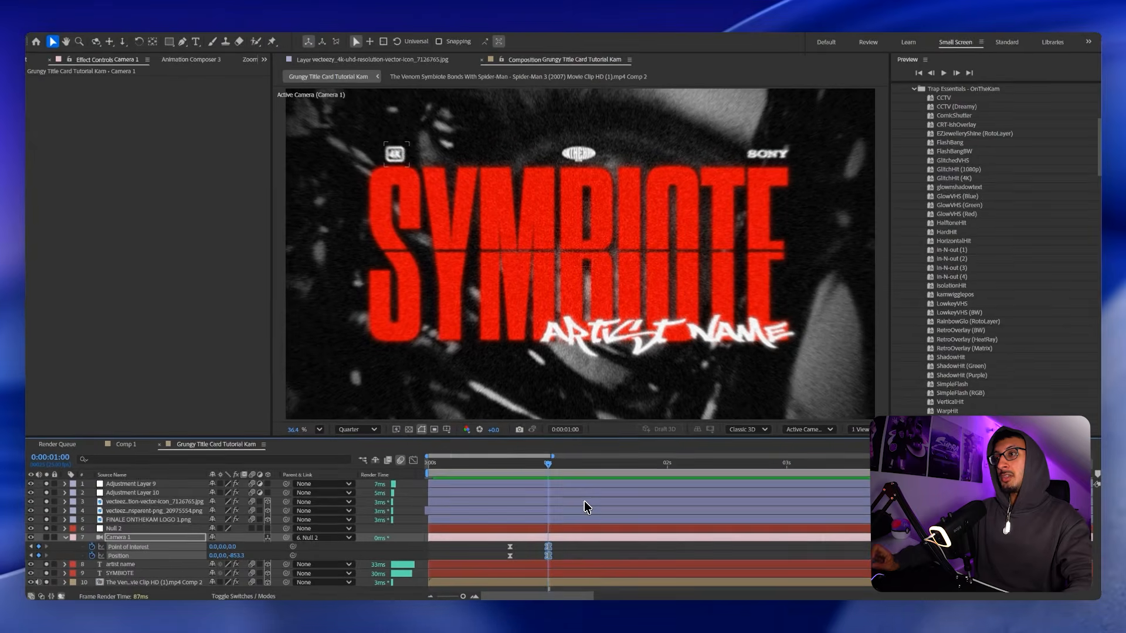
Dolly the camera closer to SYMBIOTE at 1:09 and check it around 1:24.
drag(546, 472, 589, 464)
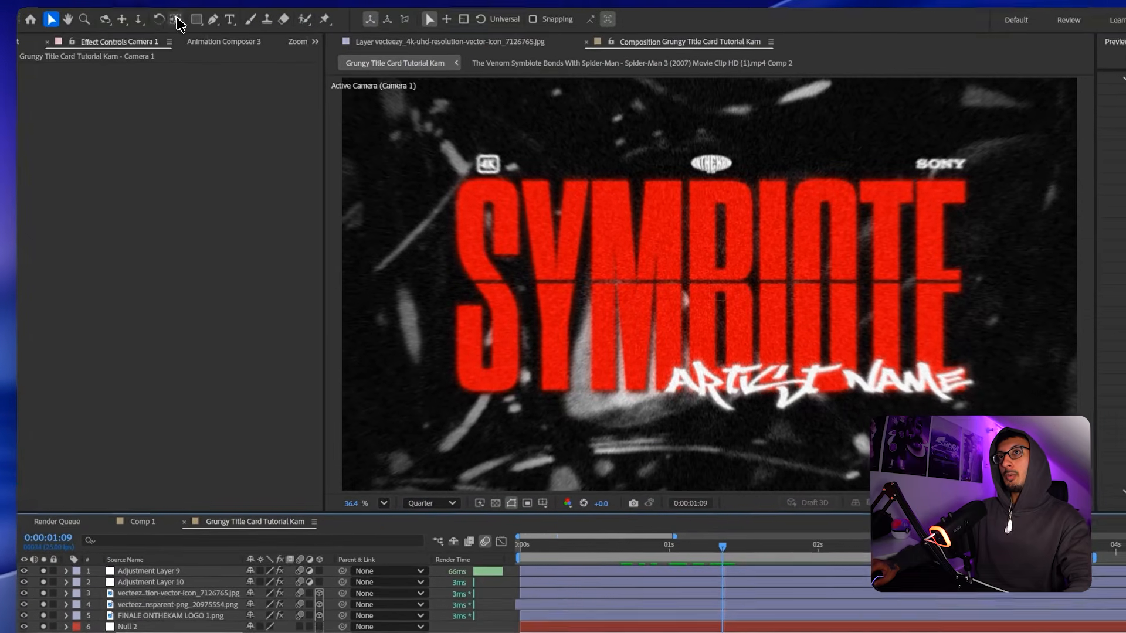
click(122, 41)
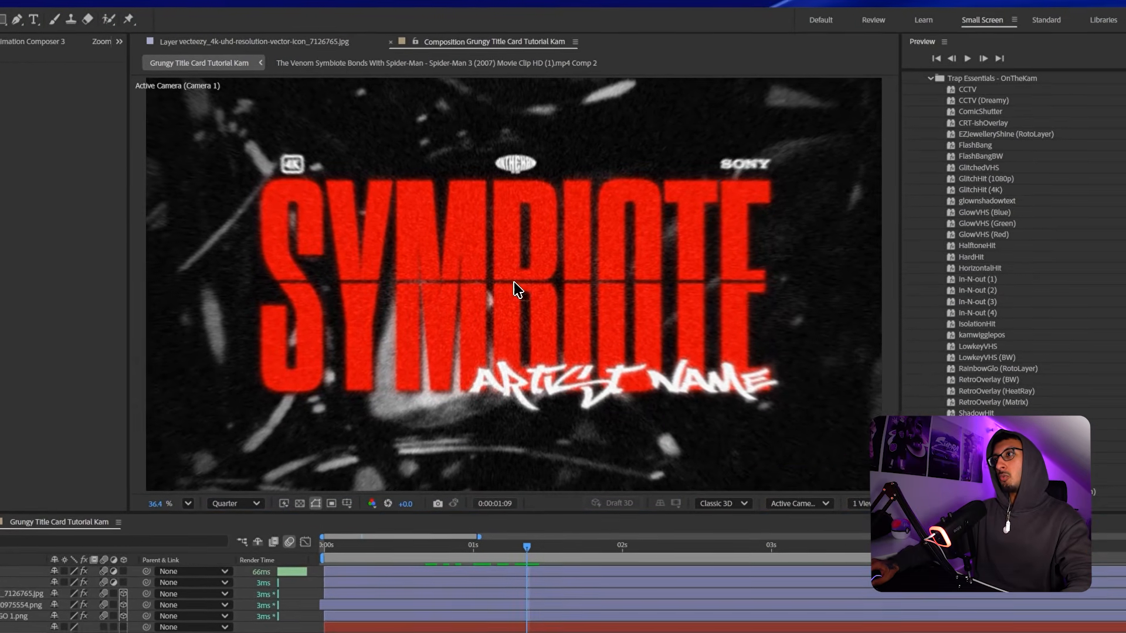
drag(719, 300, 727, 295)
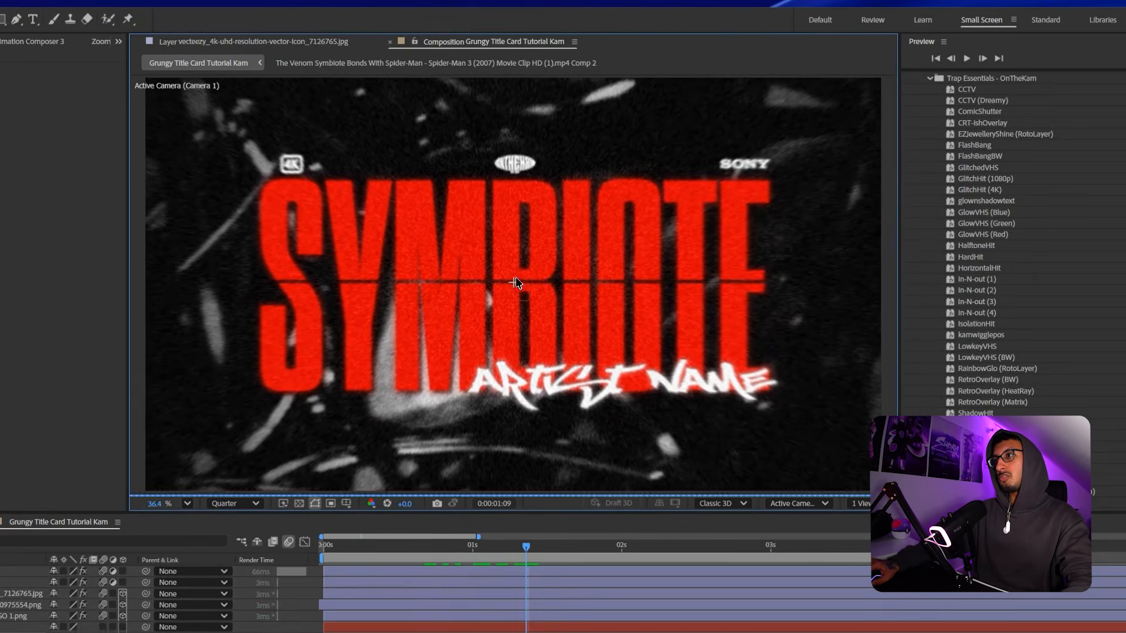
key(space)
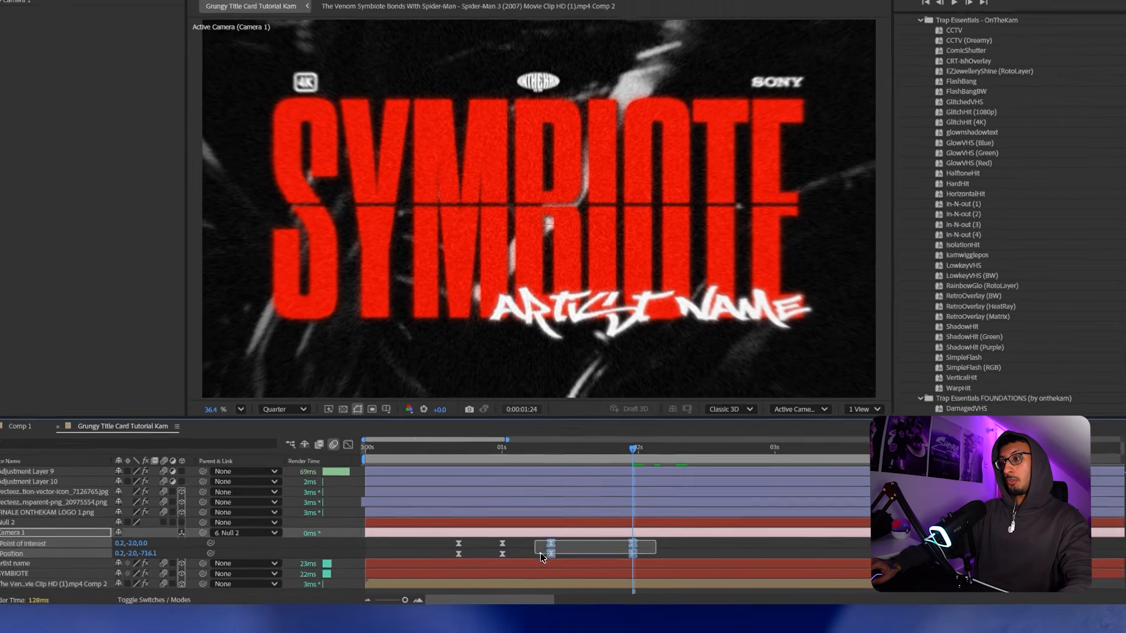
Paste the earlier camera keyframe pair again at 2:09 and return to the start to review.
drag(586, 542, 540, 560)
click(673, 454)
key(ctrl+v)
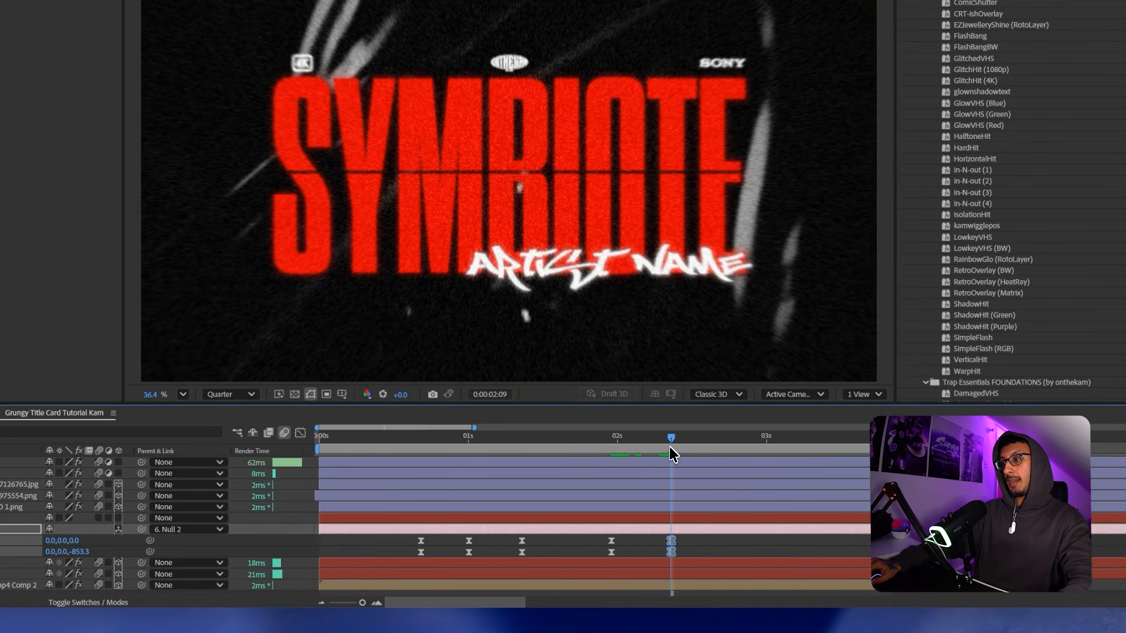
click(423, 441)
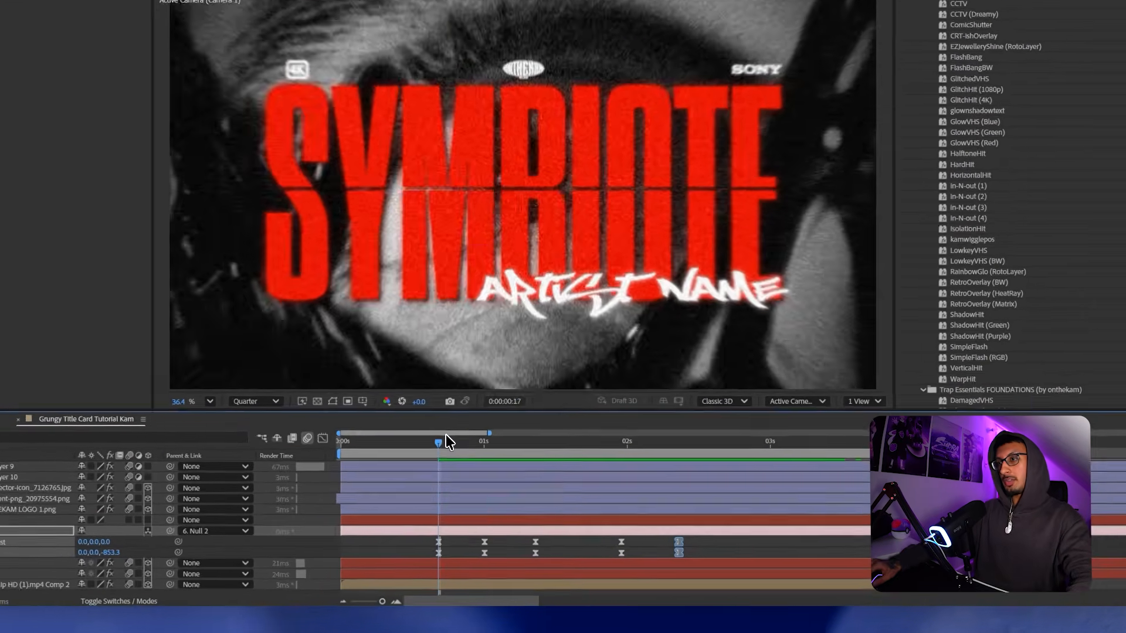
drag(508, 466, 425, 466)
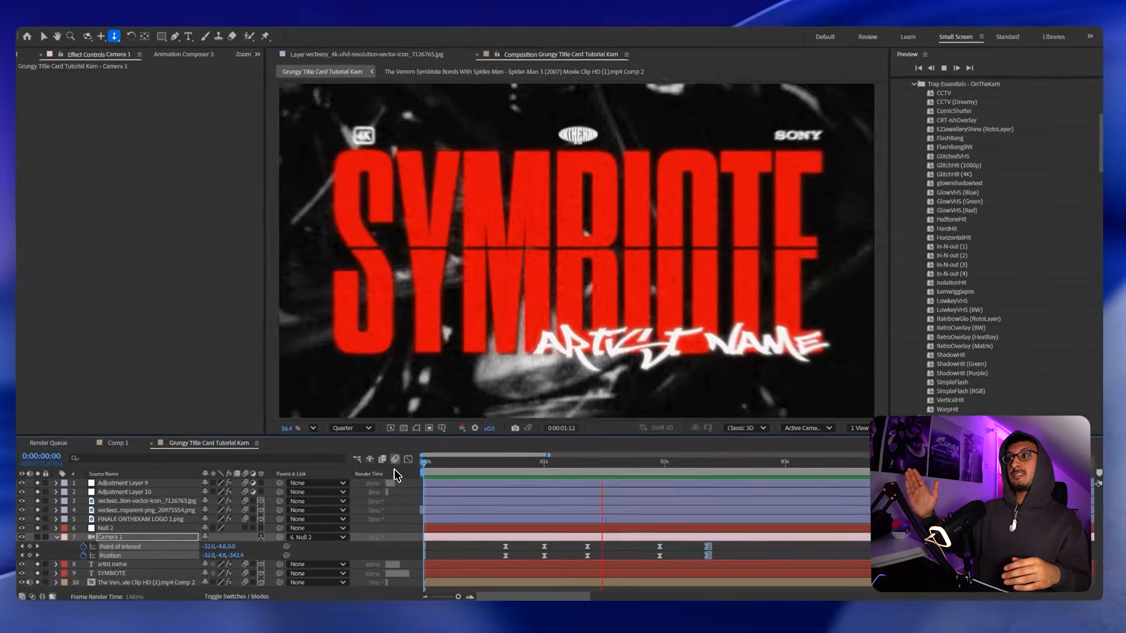
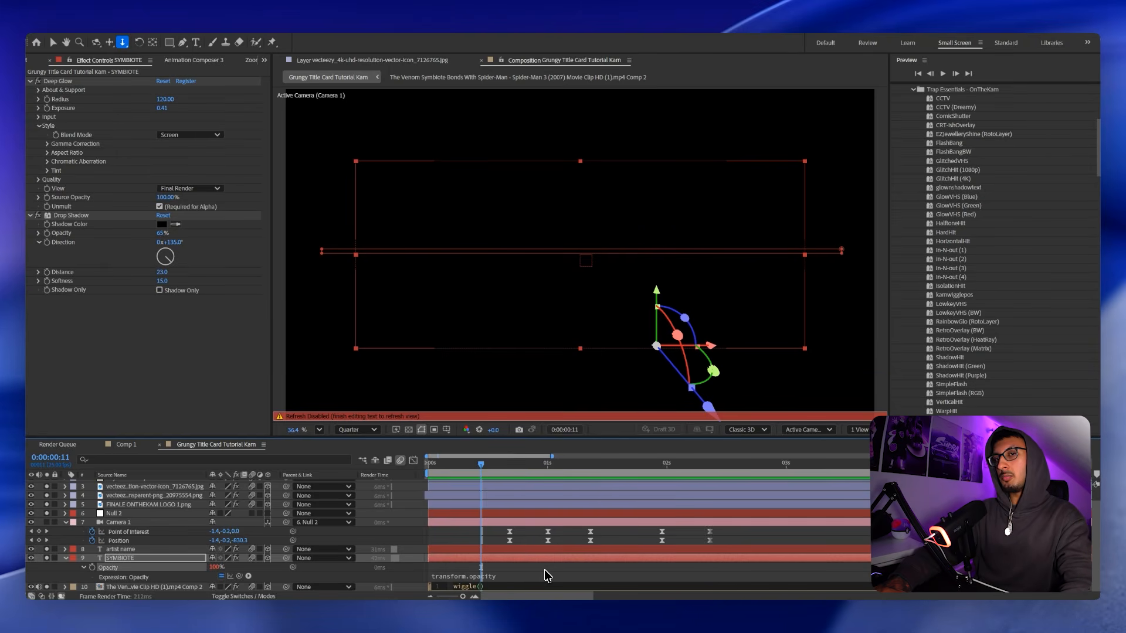
Complete SYMBIOTE's opacity expression as wiggle(30,70) and preview the flicker from 0:00.
text(30,)
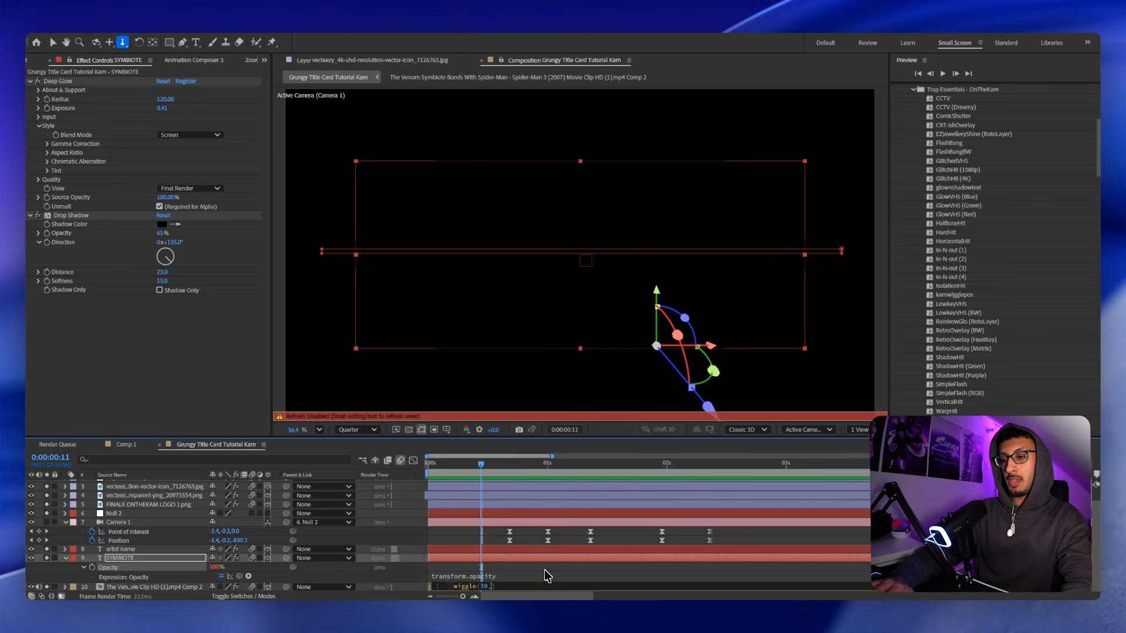
text(70)
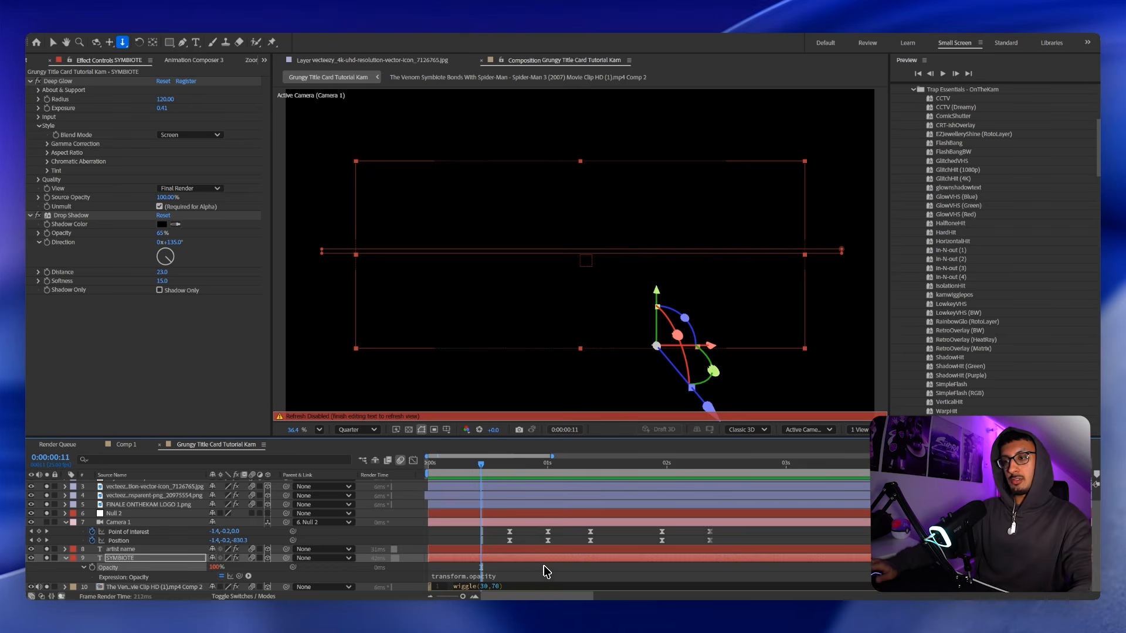
key(KP_Enter)
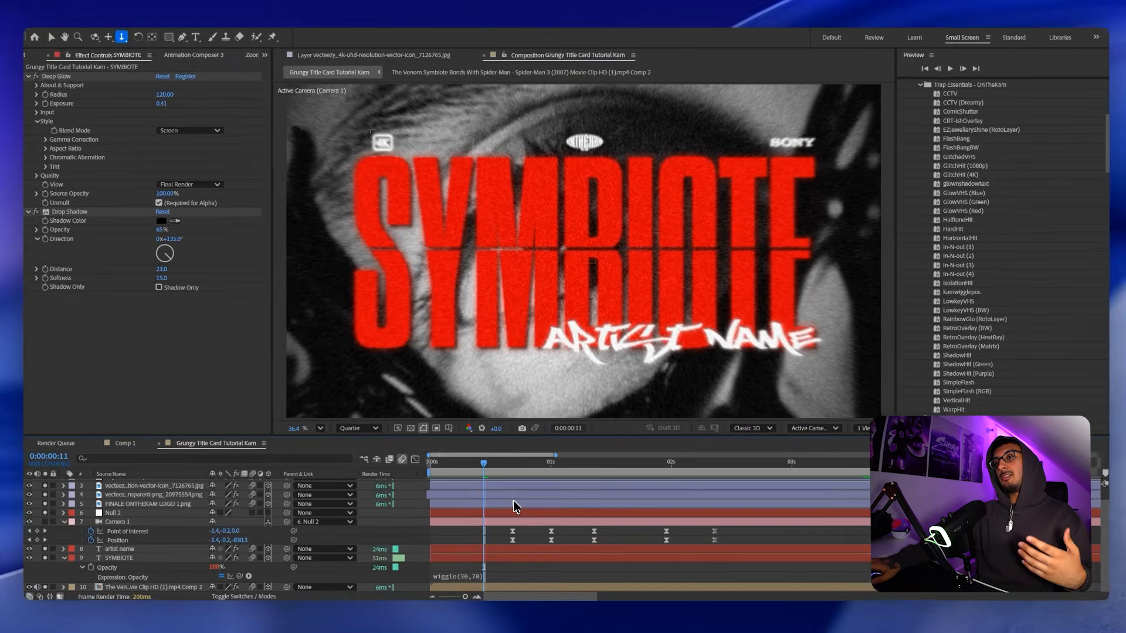
click(523, 443)
drag(485, 460, 419, 463)
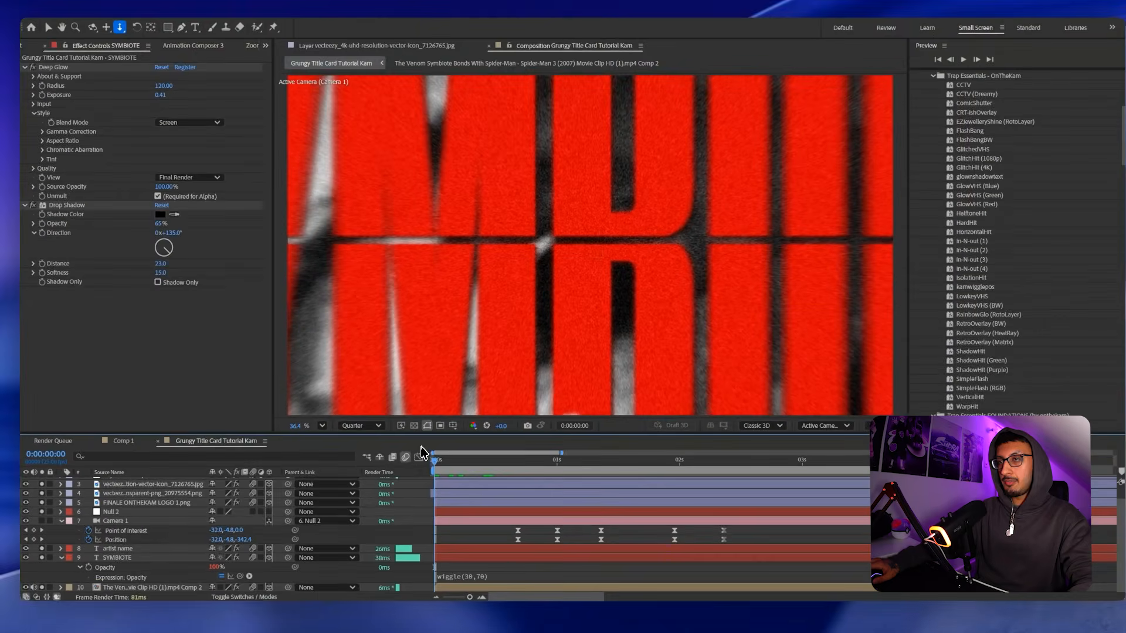
click(360, 426)
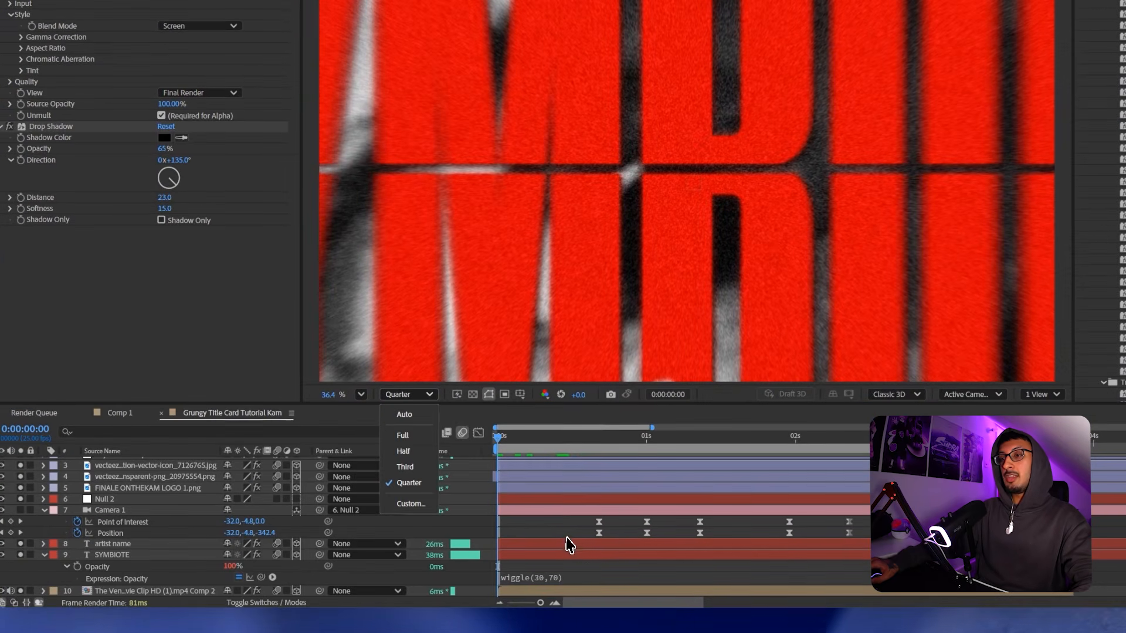
key(space)
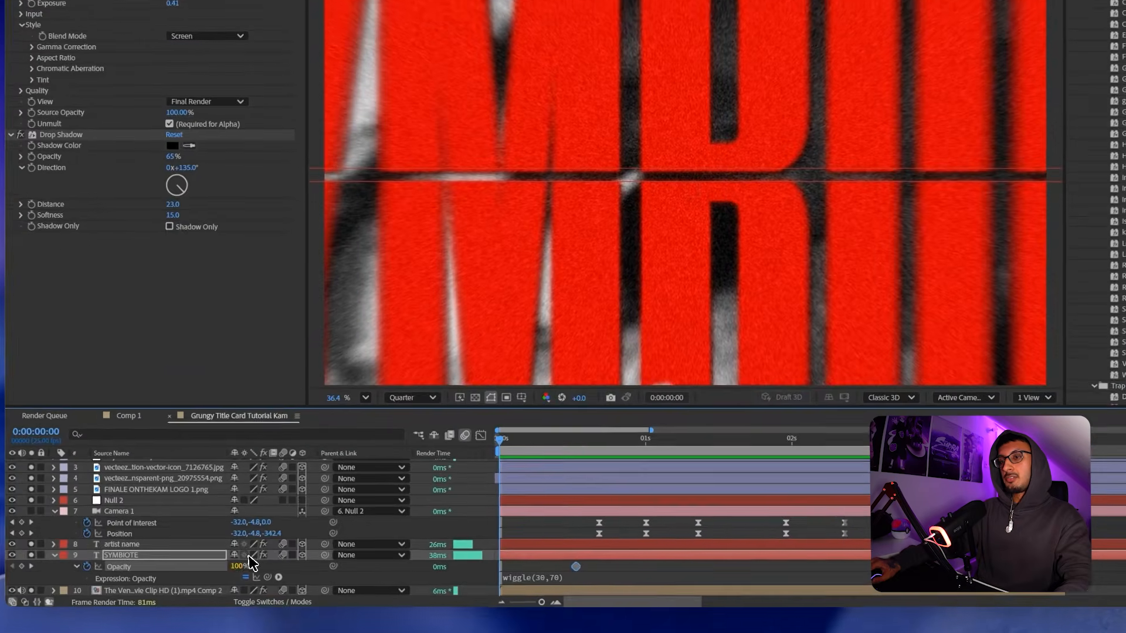
Drop SYMBIOTE's opacity to 18% at the start and preview its fade up to full.
drag(249, 564, 202, 564)
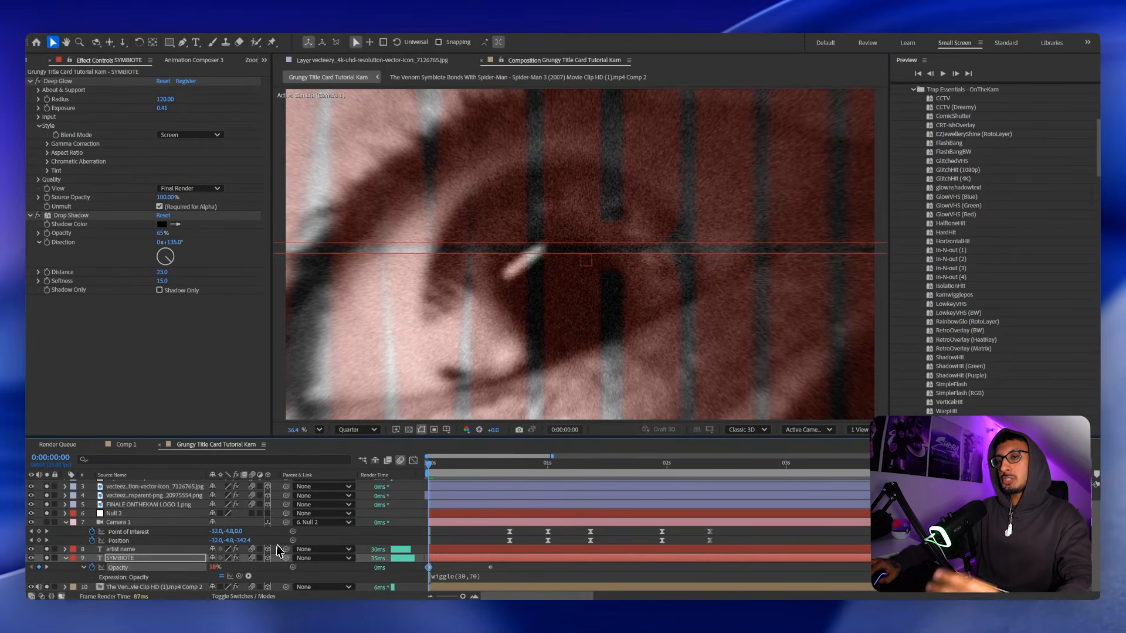
key(space)
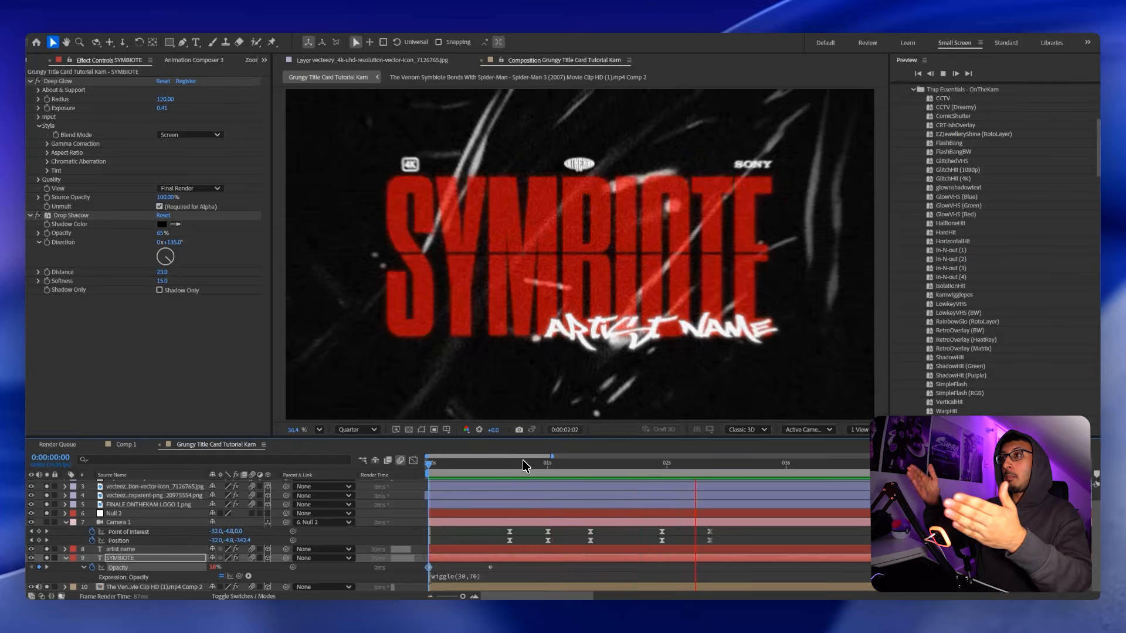
key(space)
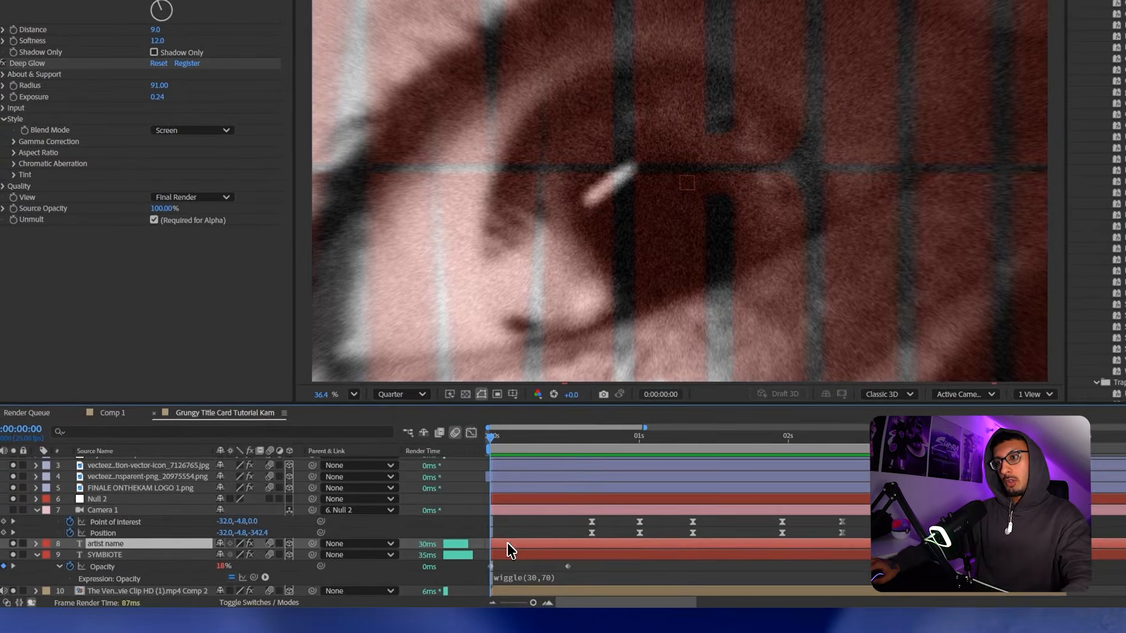
key(space)
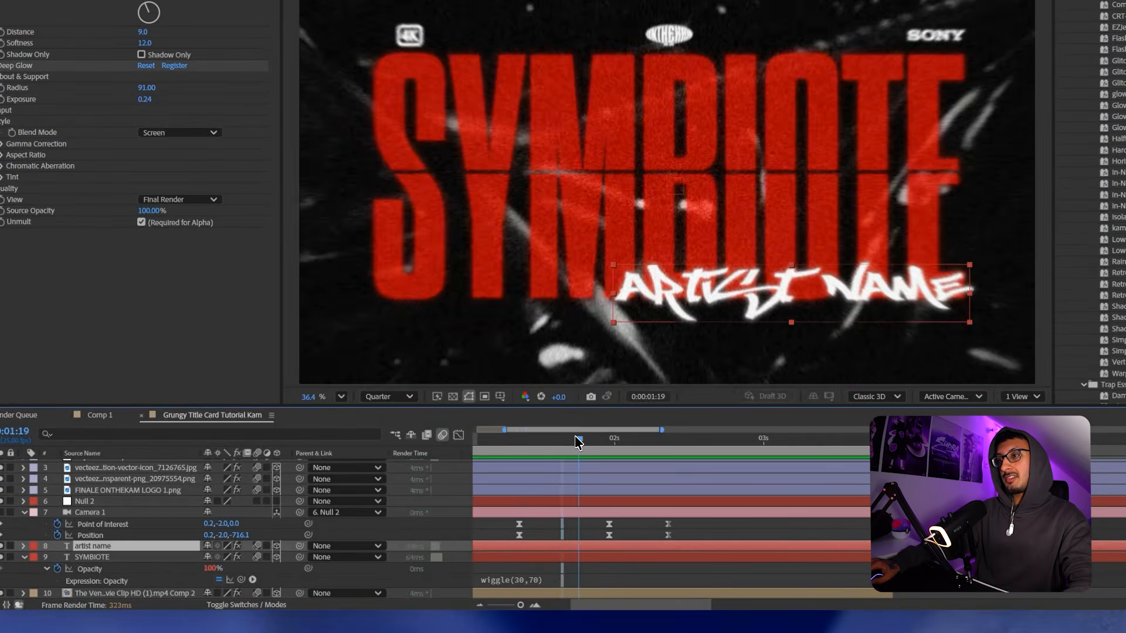
drag(588, 427, 560, 428)
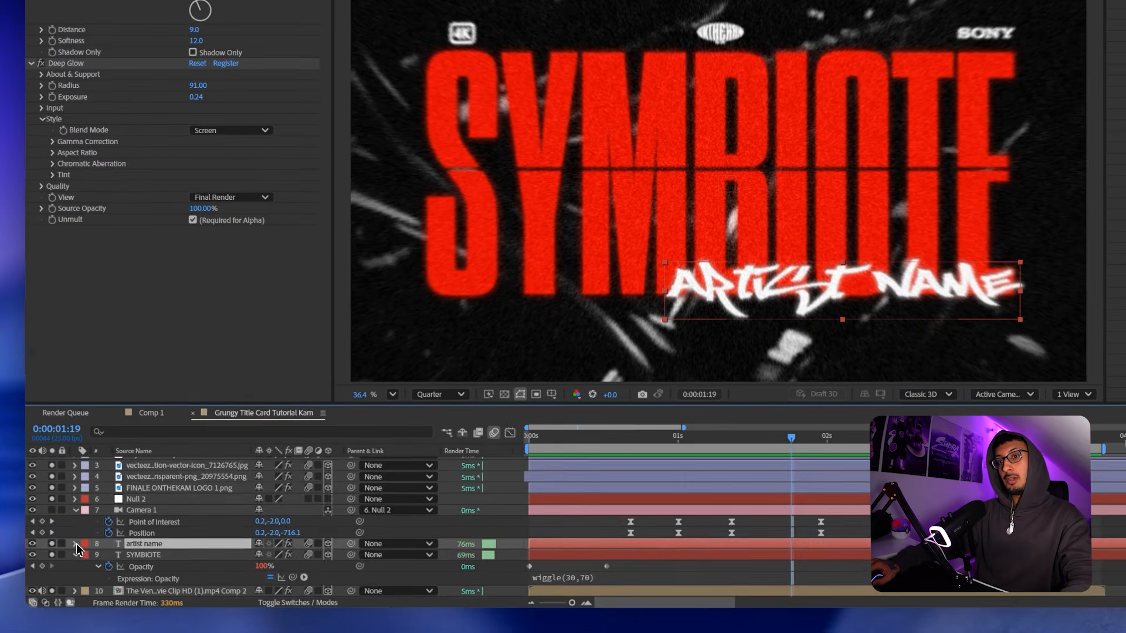
click(75, 544)
Add an Opacity text animator to the artist name and expand Range Selector 1.
scroll(82, 546, down, 2)
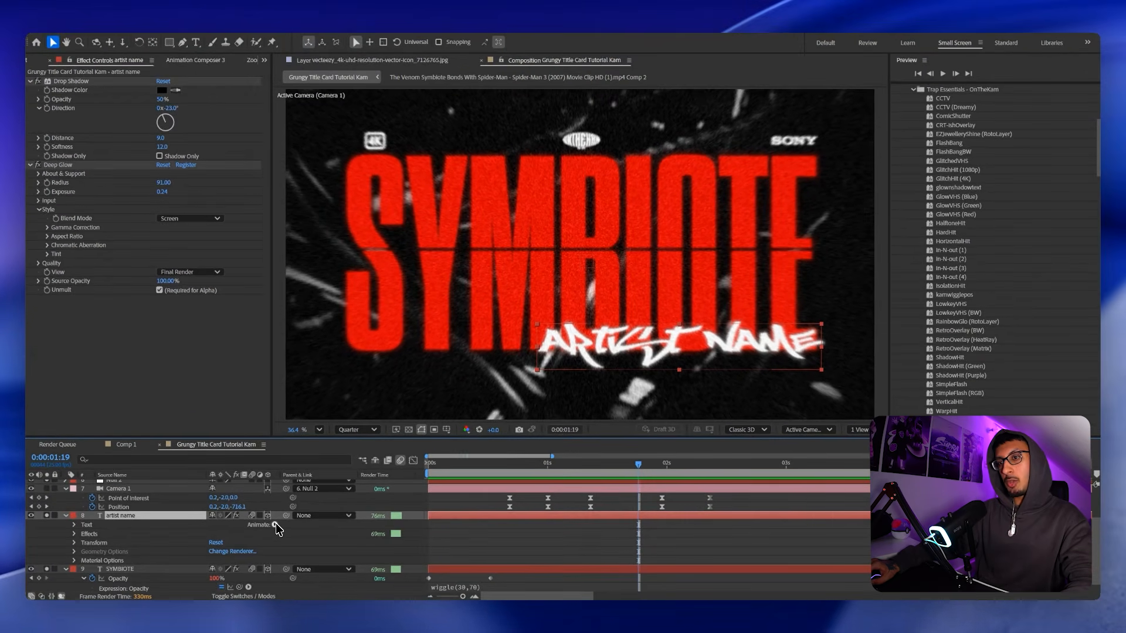
click(276, 525)
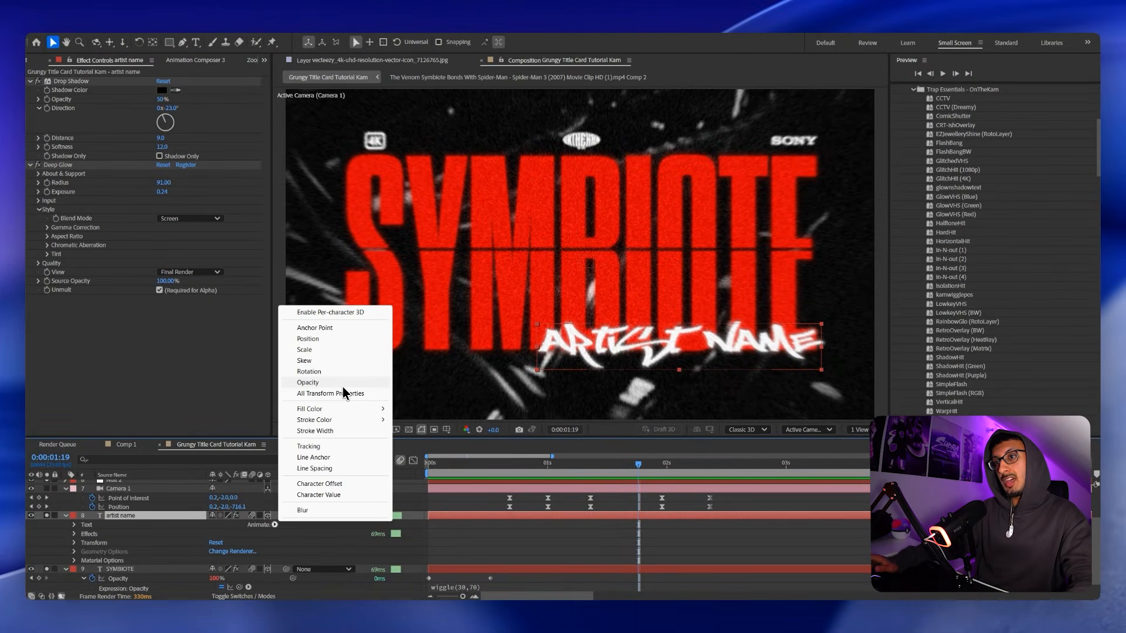
click(343, 386)
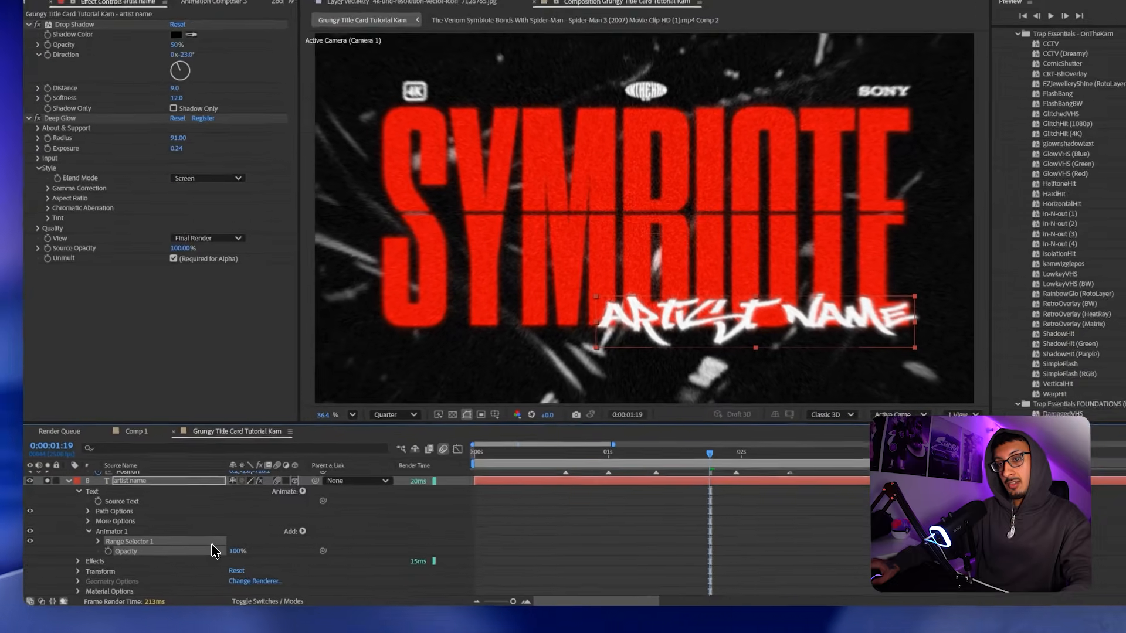
scroll(106, 513, down, 2)
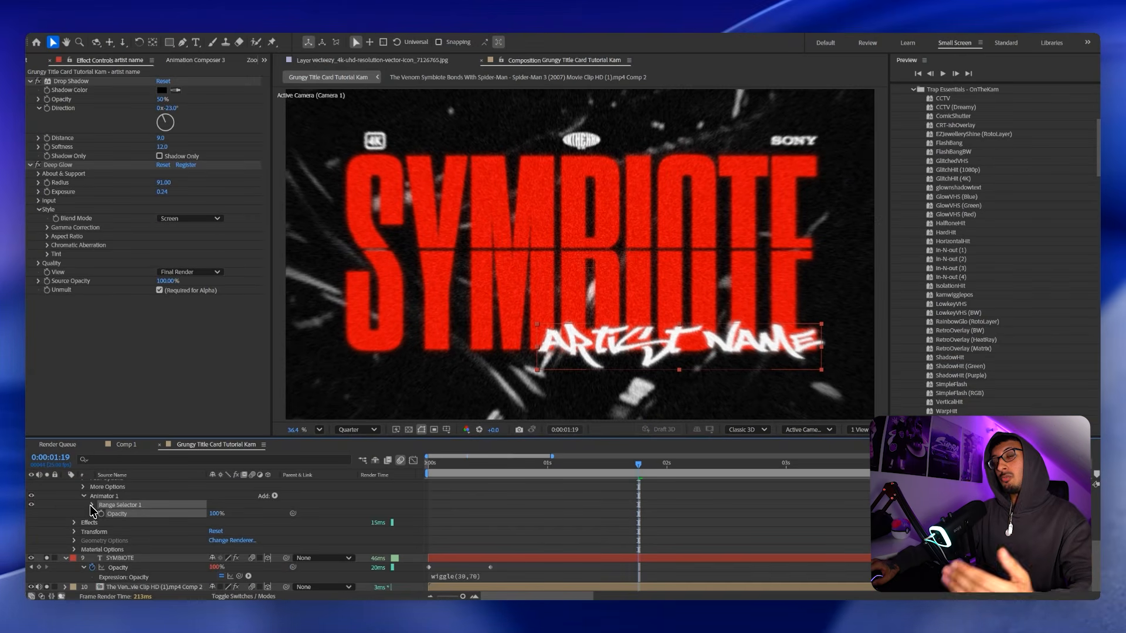
click(91, 505)
Set the animator Opacity to 0% and test Range End values, leaving End at 100%.
scroll(164, 516, down, 1)
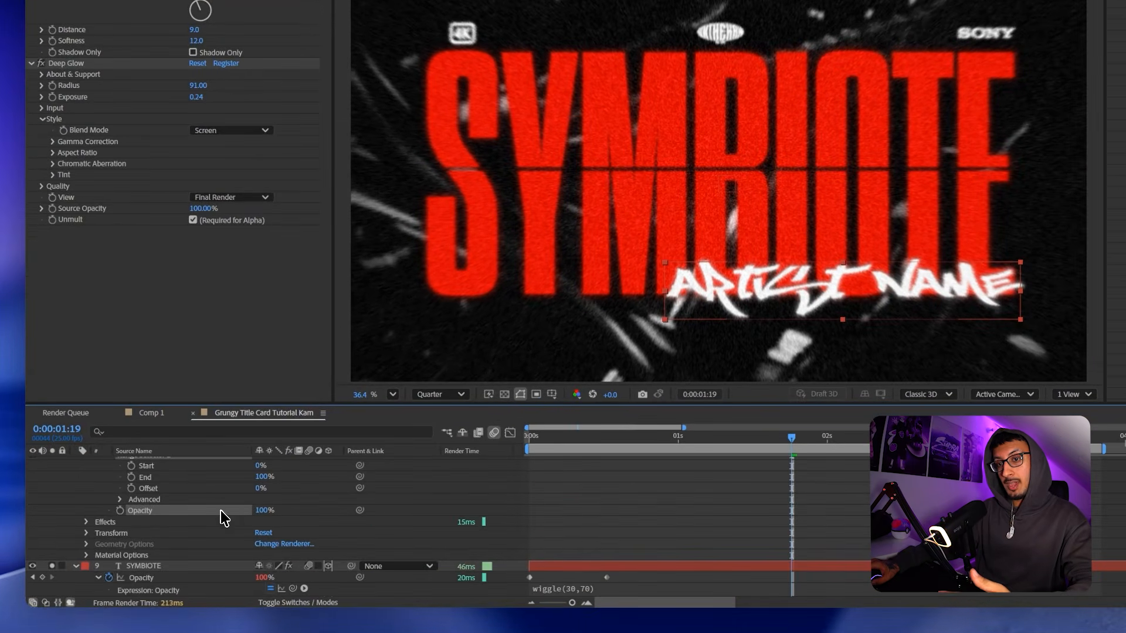
drag(218, 522, 287, 514)
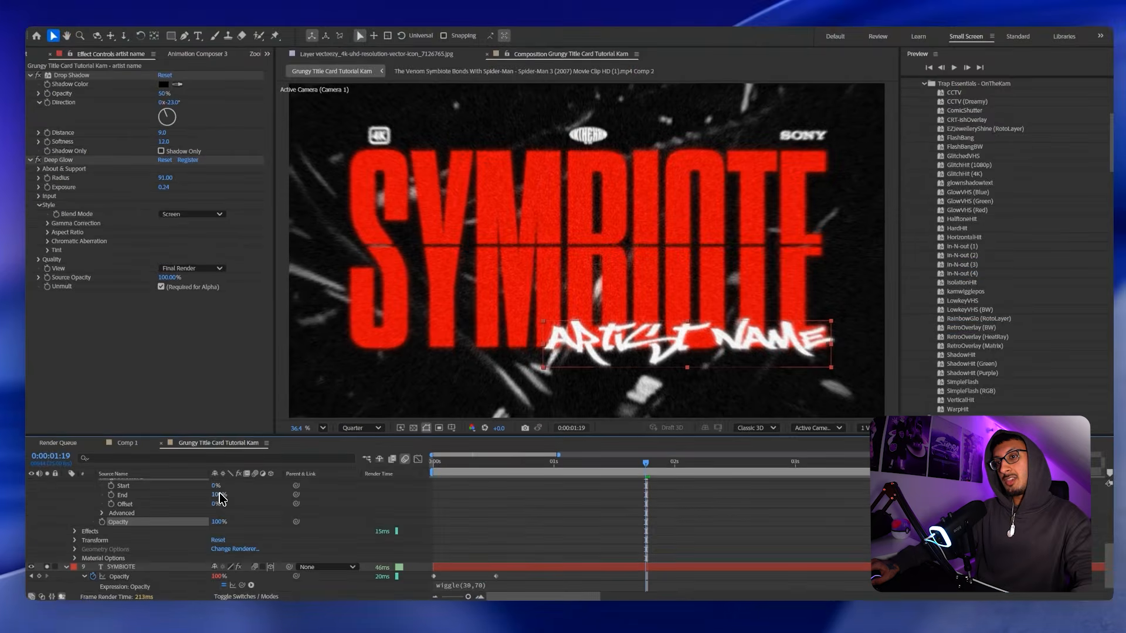
mouse_move(264, 477)
mouse_down()
mouse_move(246, 487)
mouse_move(258, 495)
mouse_move(264, 480)
mouse_up()
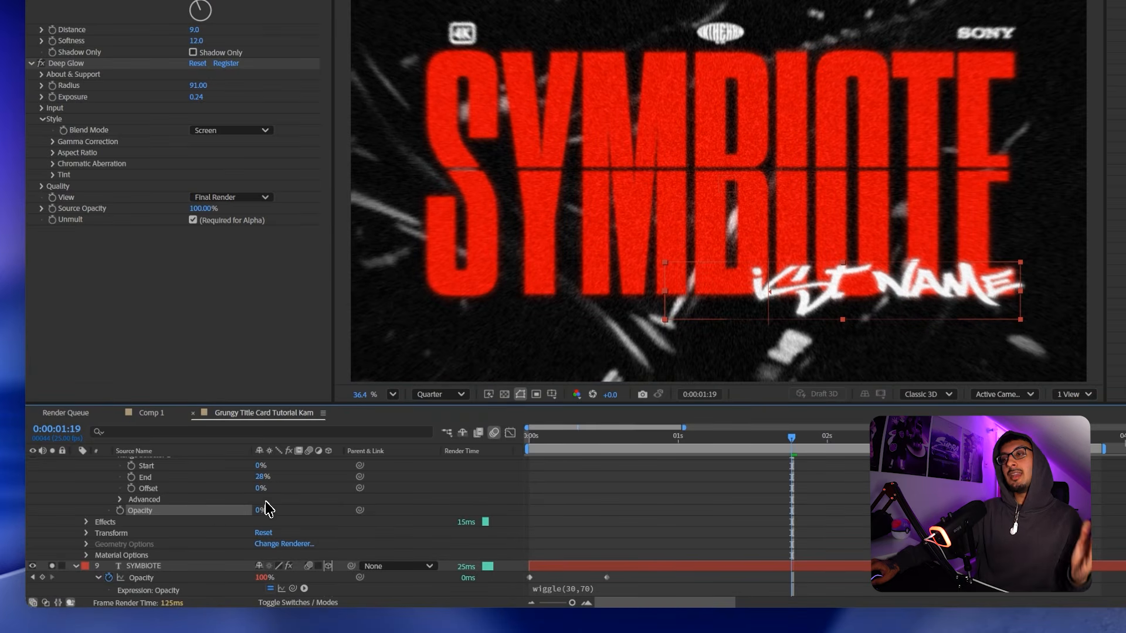
drag(263, 477, 234, 489)
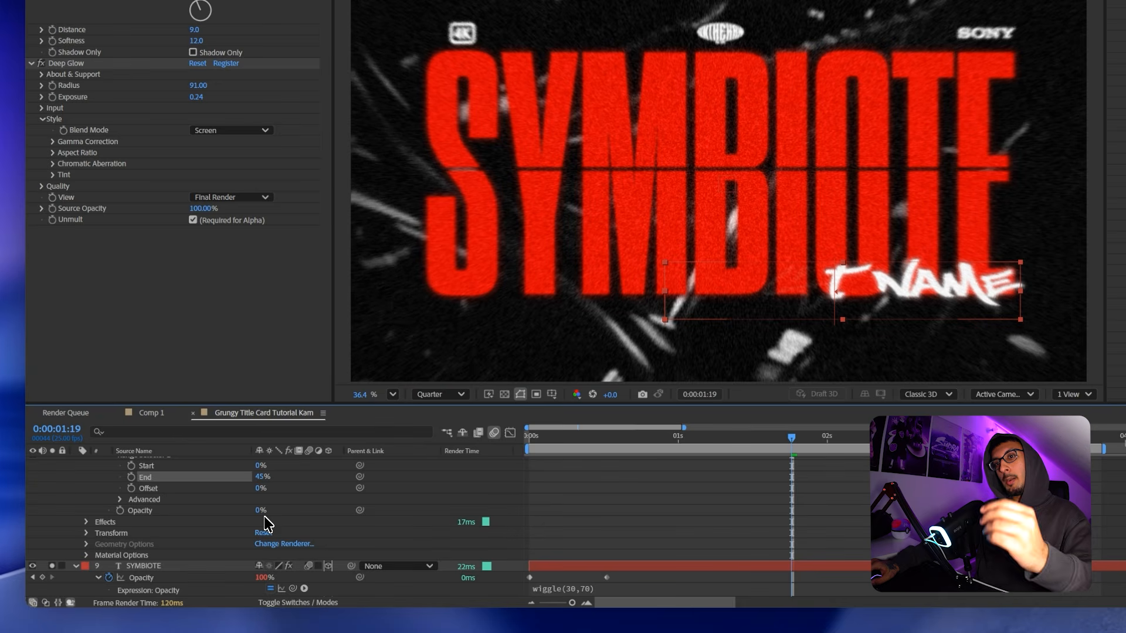
drag(327, 488, 324, 488)
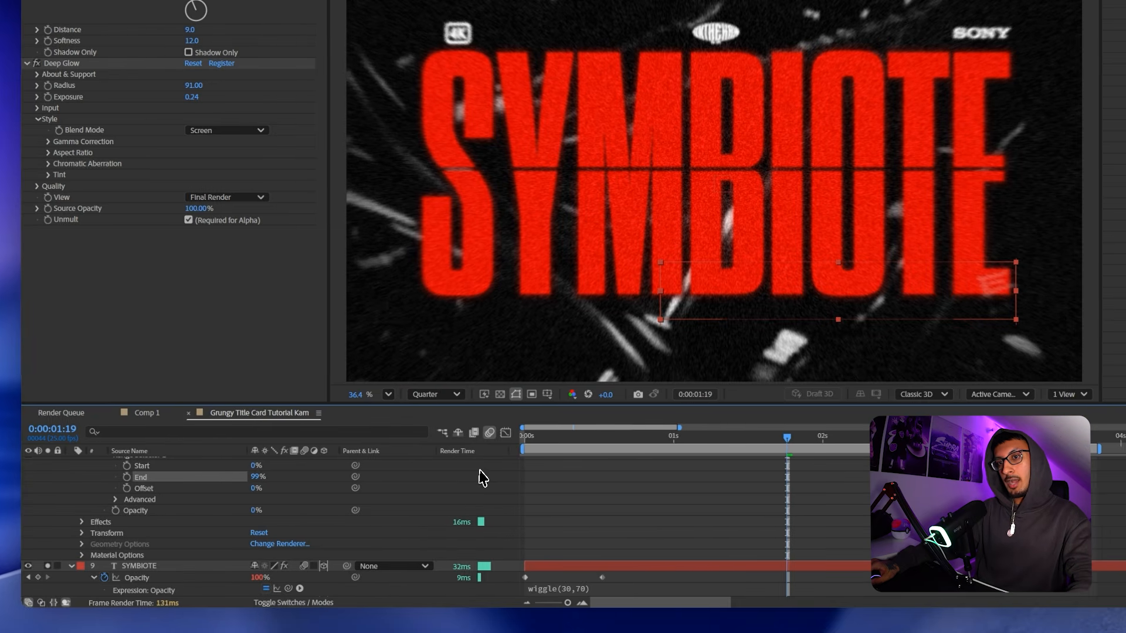
scroll(425, 482, up, 2)
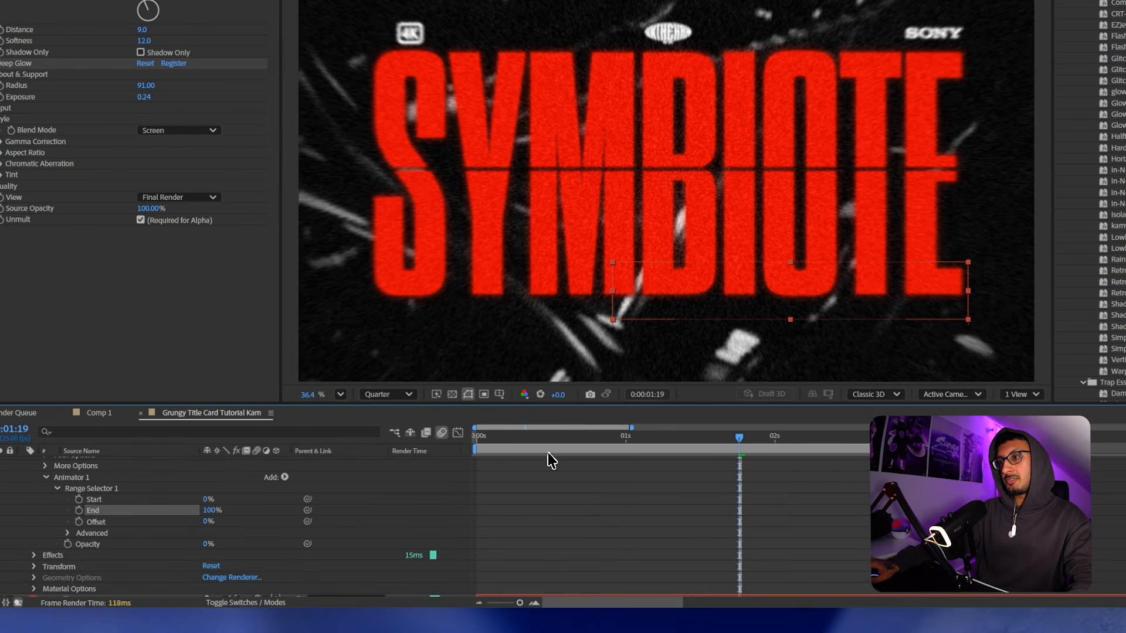
drag(548, 439, 654, 440)
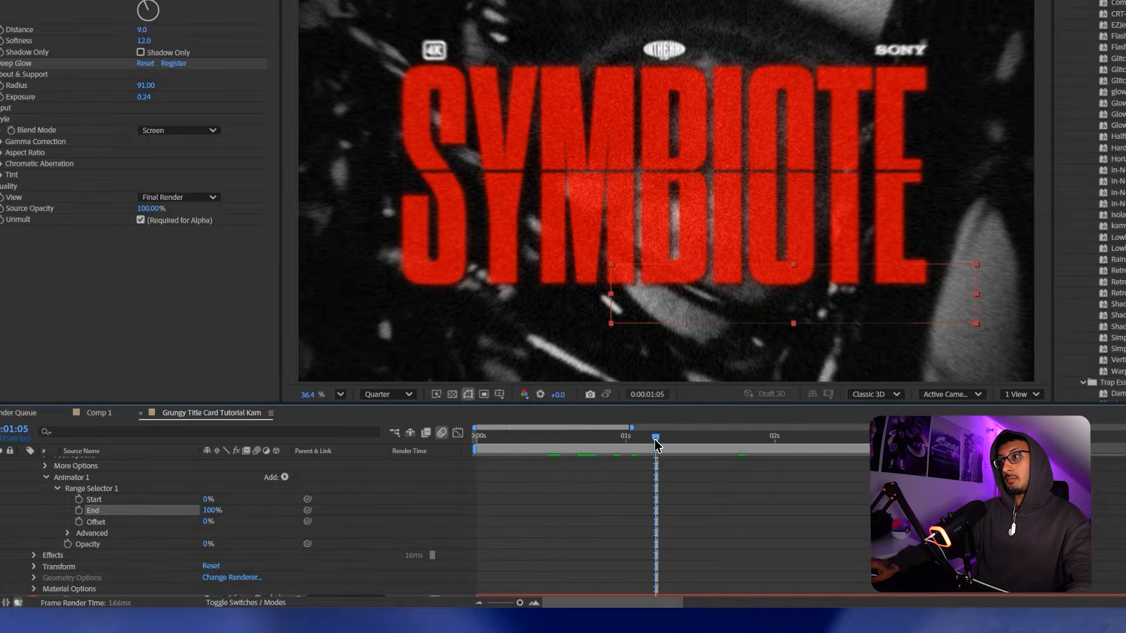
click(79, 510)
Keyframe Range End from 100% near 01:03 to 0% at 01:19 so the name types on.
drag(644, 440, 660, 442)
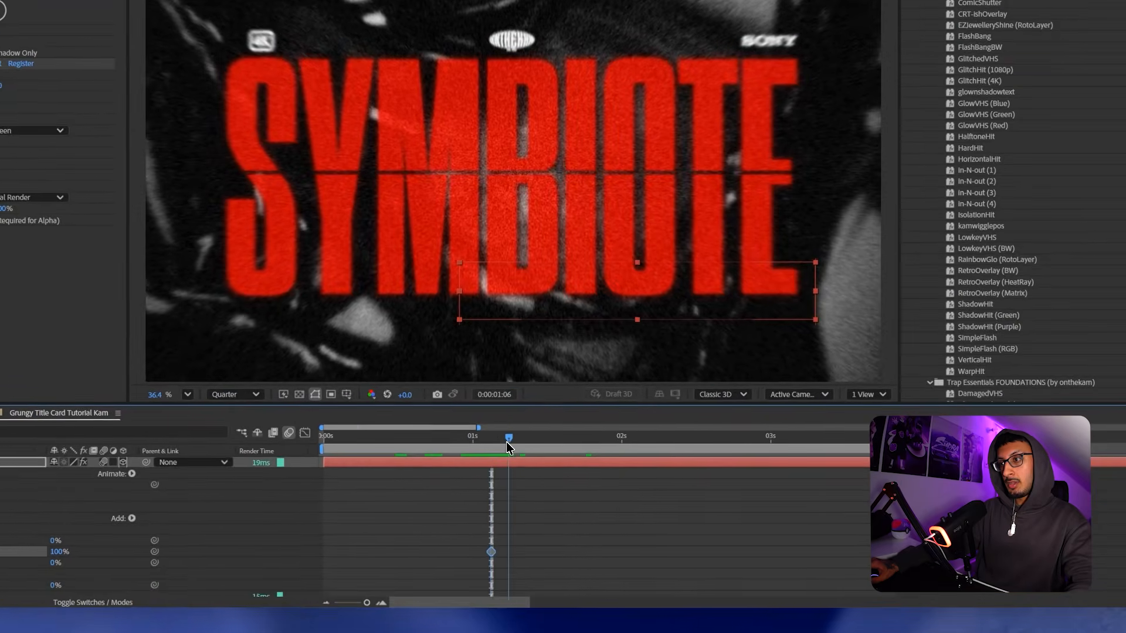
drag(506, 443, 587, 449)
drag(57, 552, 0, 571)
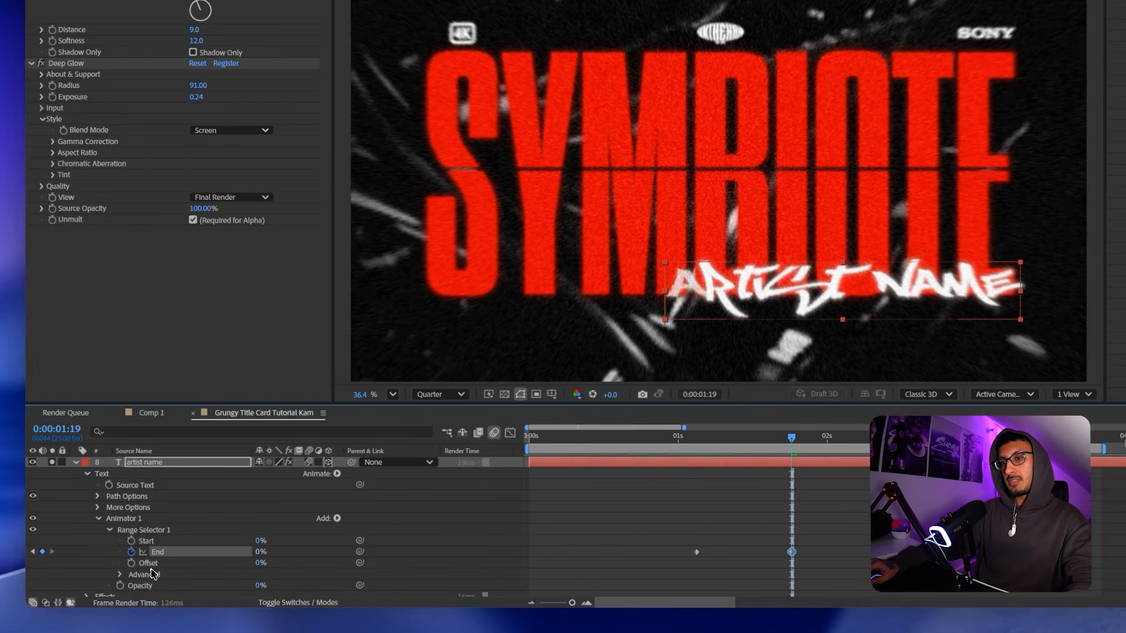
scroll(313, 548, down, 3)
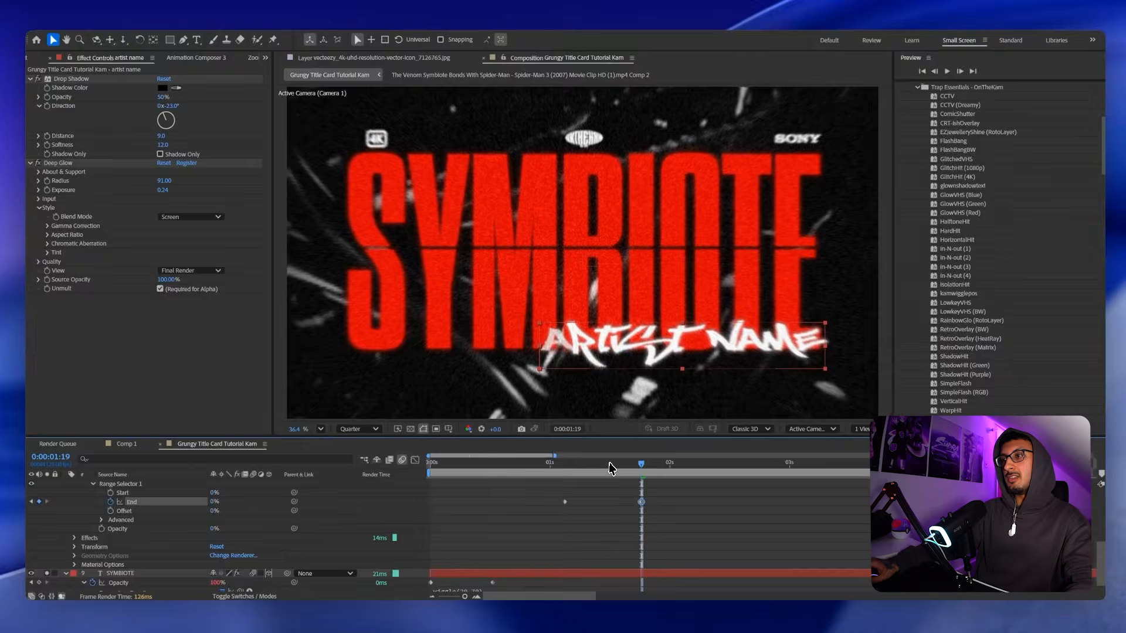
drag(610, 468, 564, 468)
drag(481, 443, 583, 442)
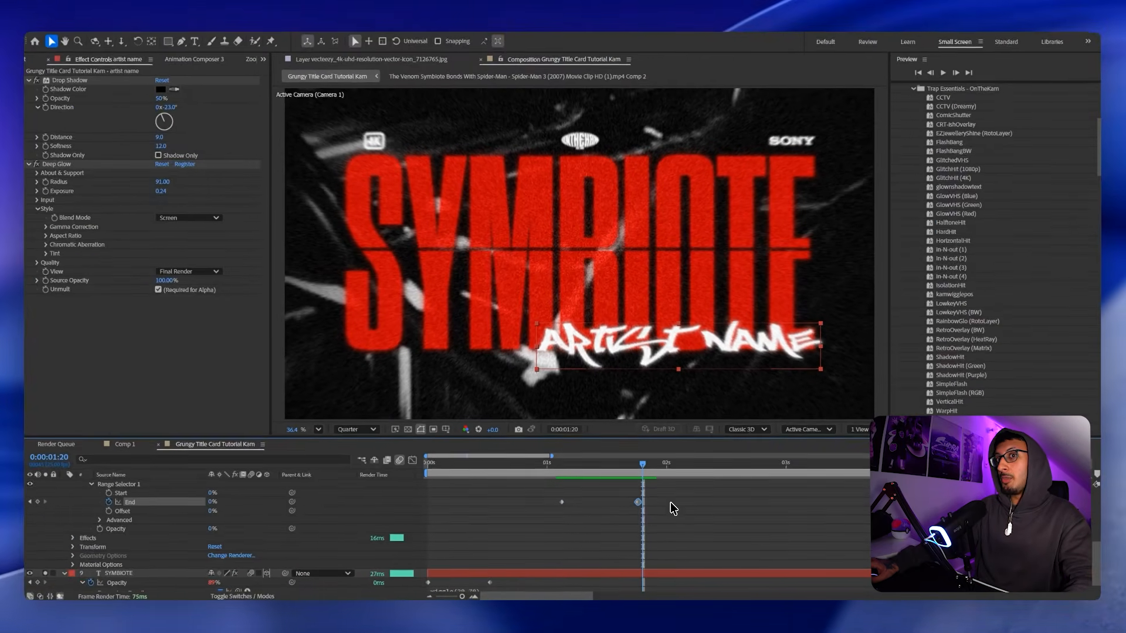
Select both End keyframes and steepen their ease in the speed graph.
drag(644, 481, 486, 523)
scroll(486, 523, up, 2)
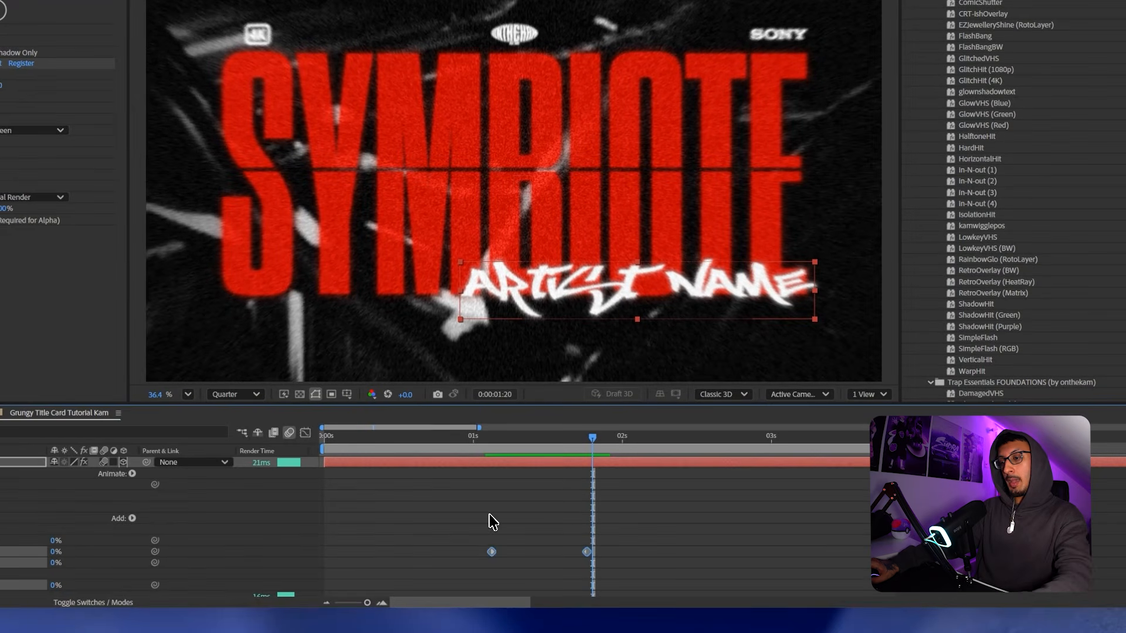
click(305, 432)
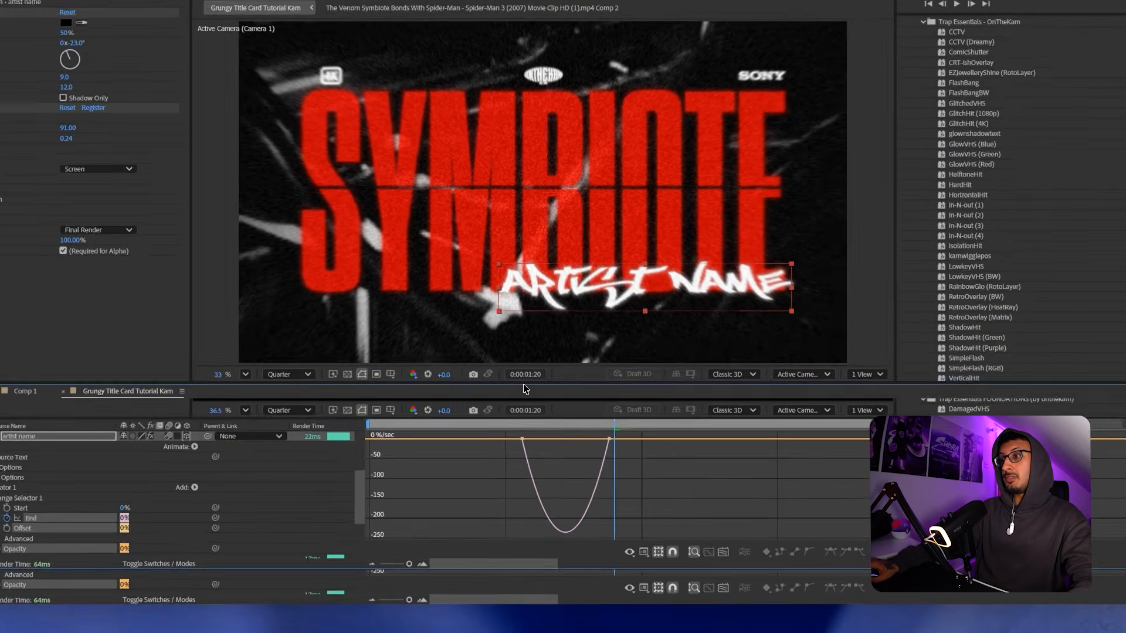
drag(610, 404, 516, 256)
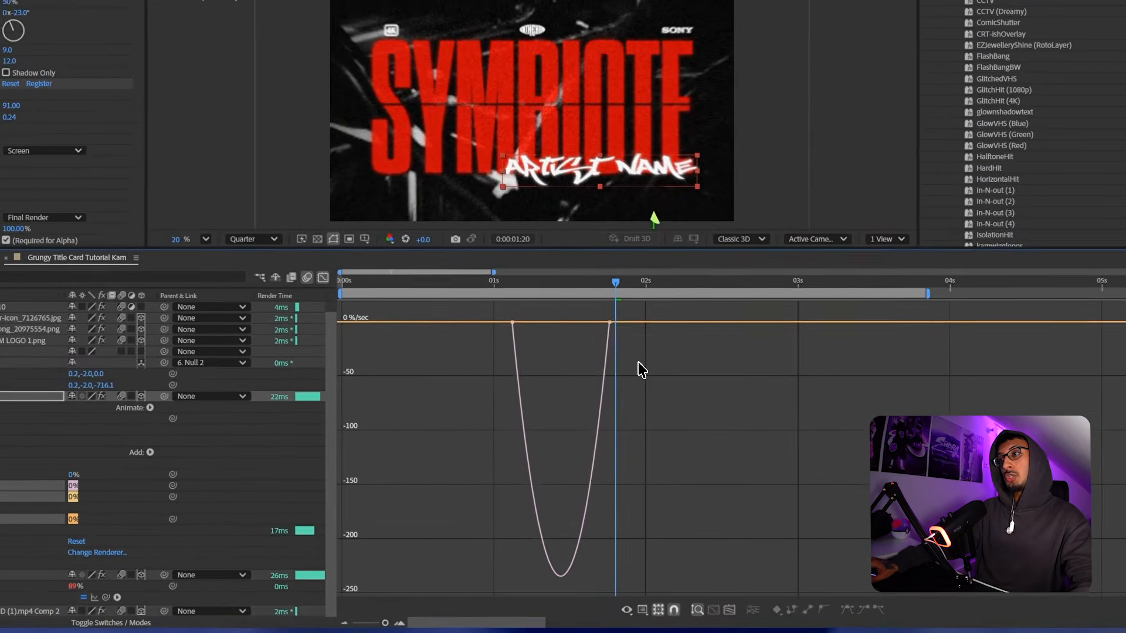
drag(615, 363, 542, 326)
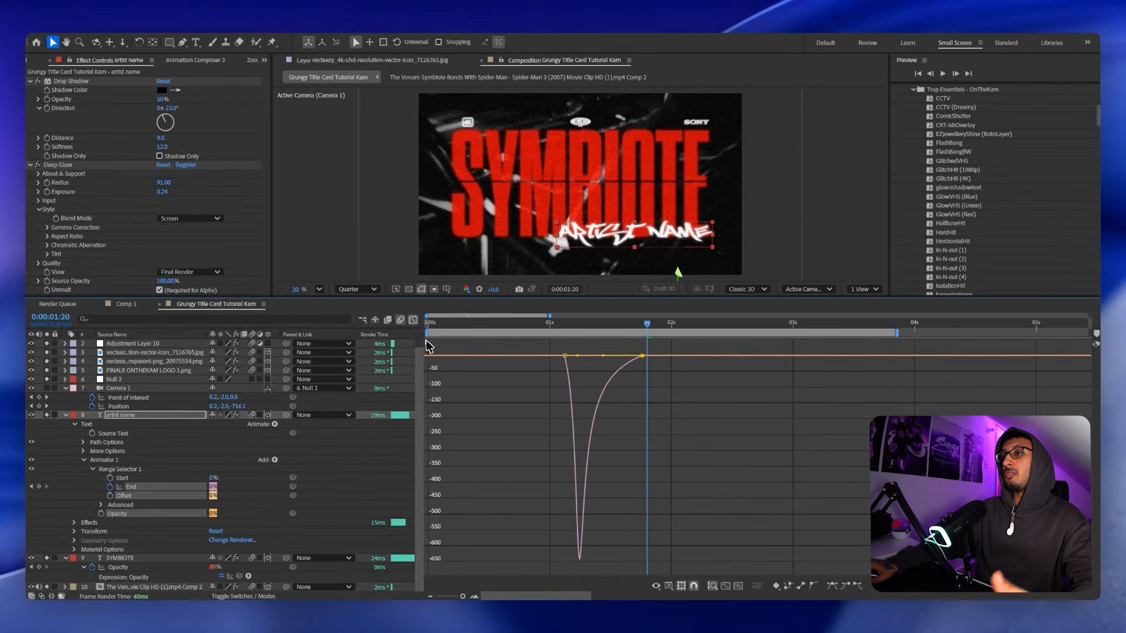
click(403, 315)
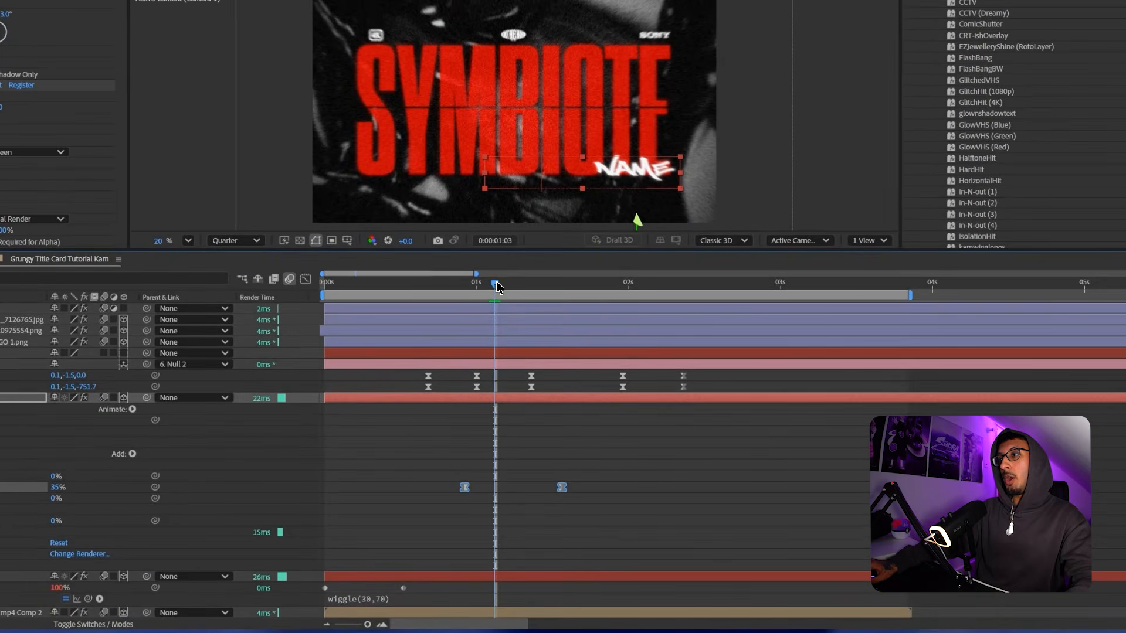
Scrub through the artist name reveal, keeping preview resolution at Quarter.
drag(496, 288, 628, 286)
click(438, 291)
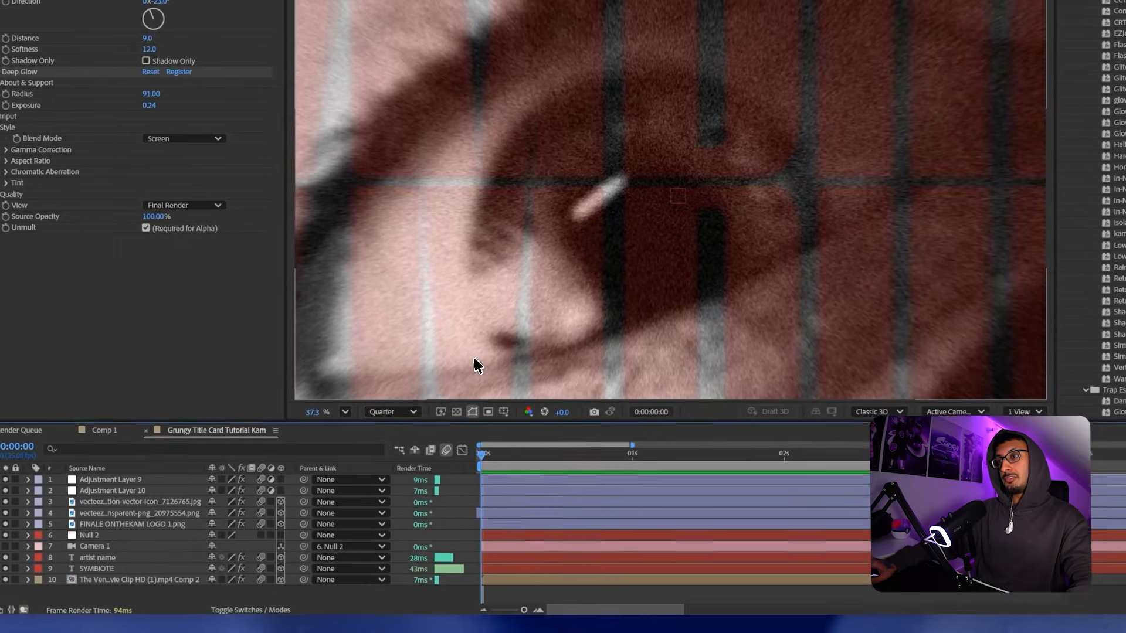
click(384, 417)
key(Escape)
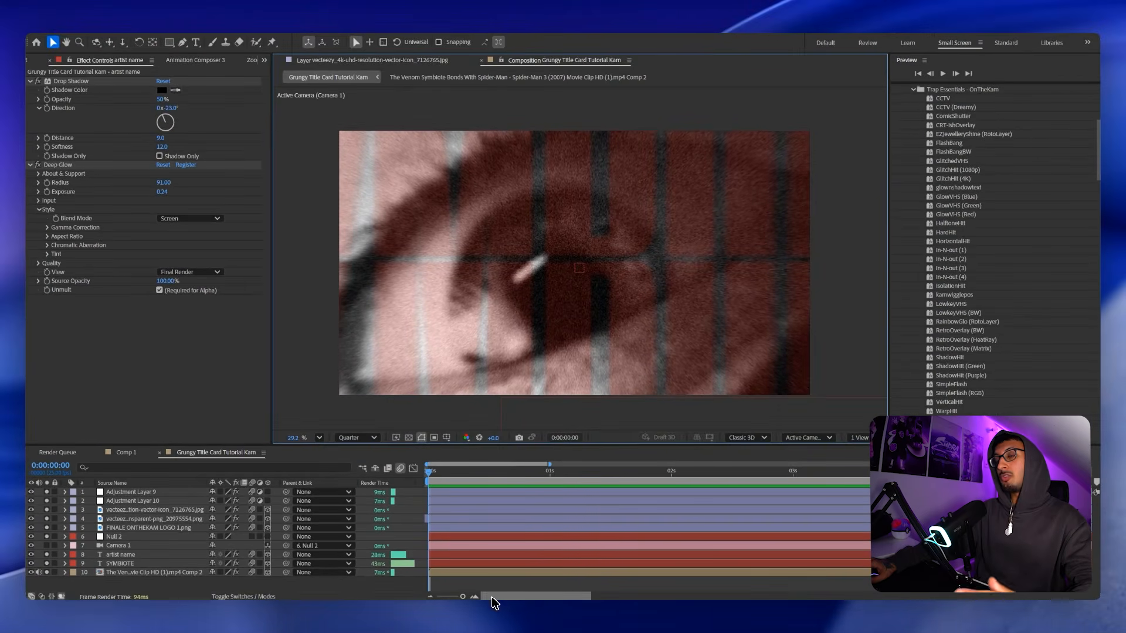
key(space)
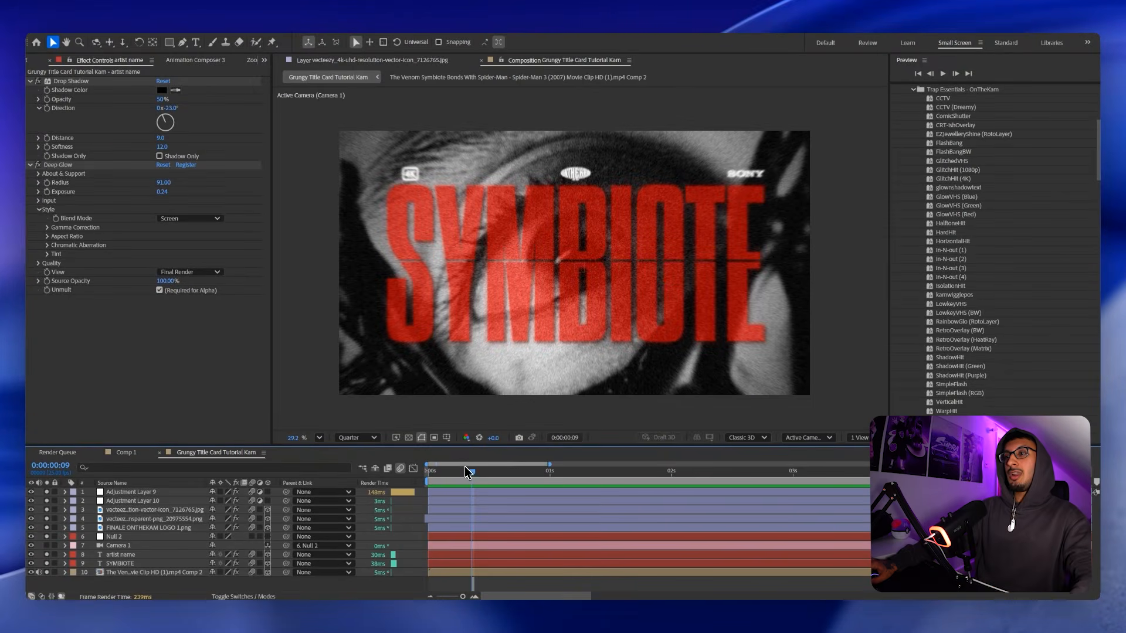
mouse_move(468, 470)
mouse_down()
mouse_move(437, 472)
mouse_move(486, 472)
mouse_up()
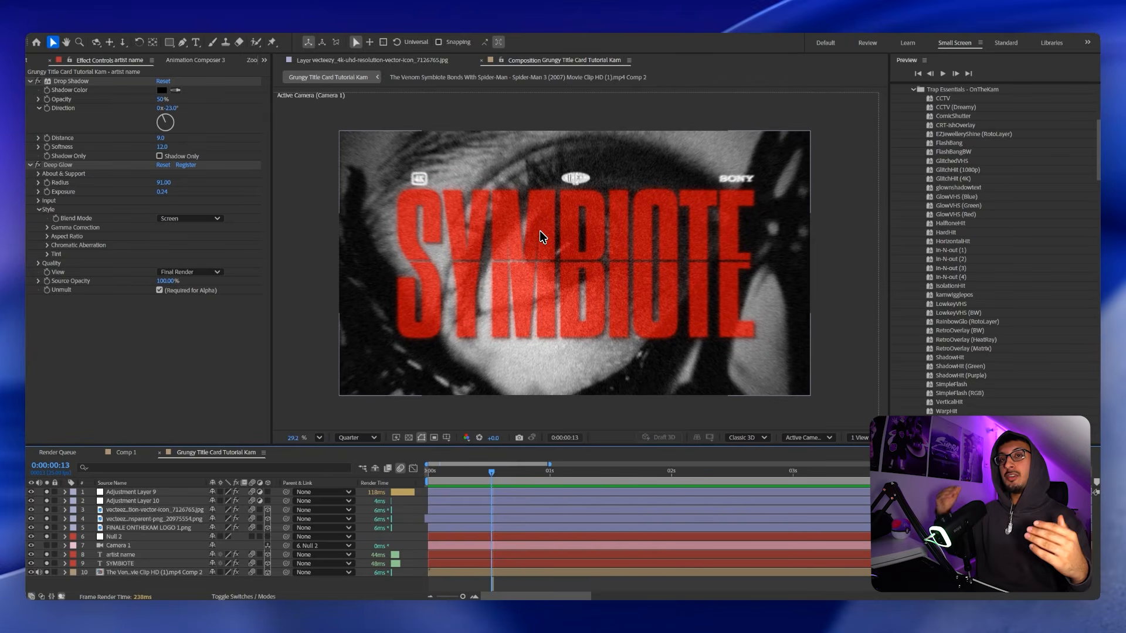
Select the 4K logo layer and move to frame 5 to begin its fade.
click(492, 528)
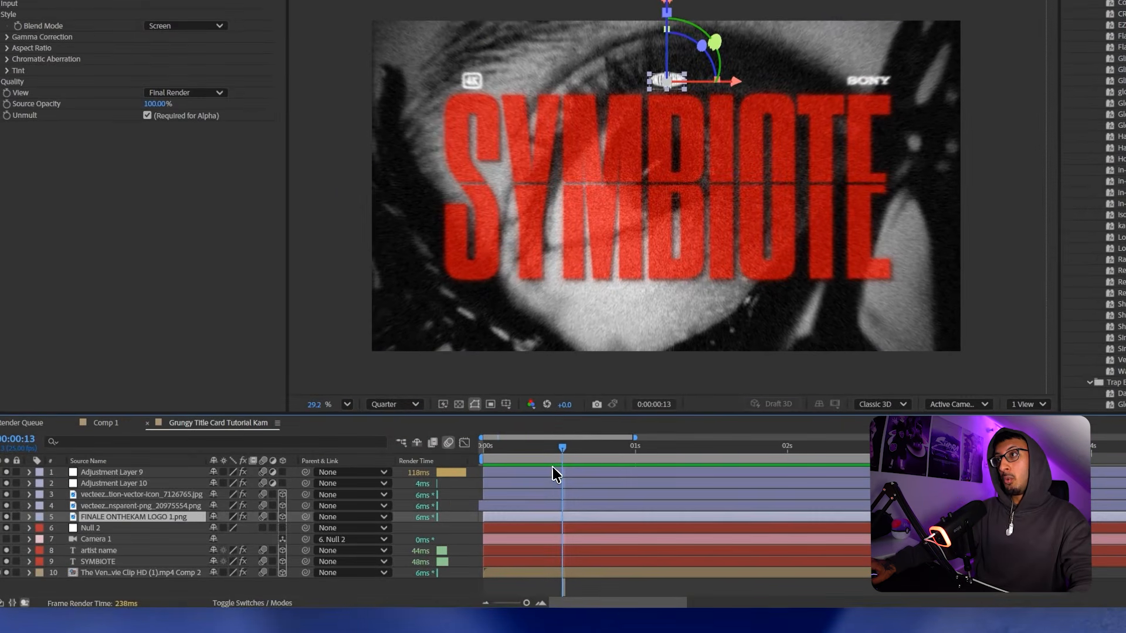
click(543, 505)
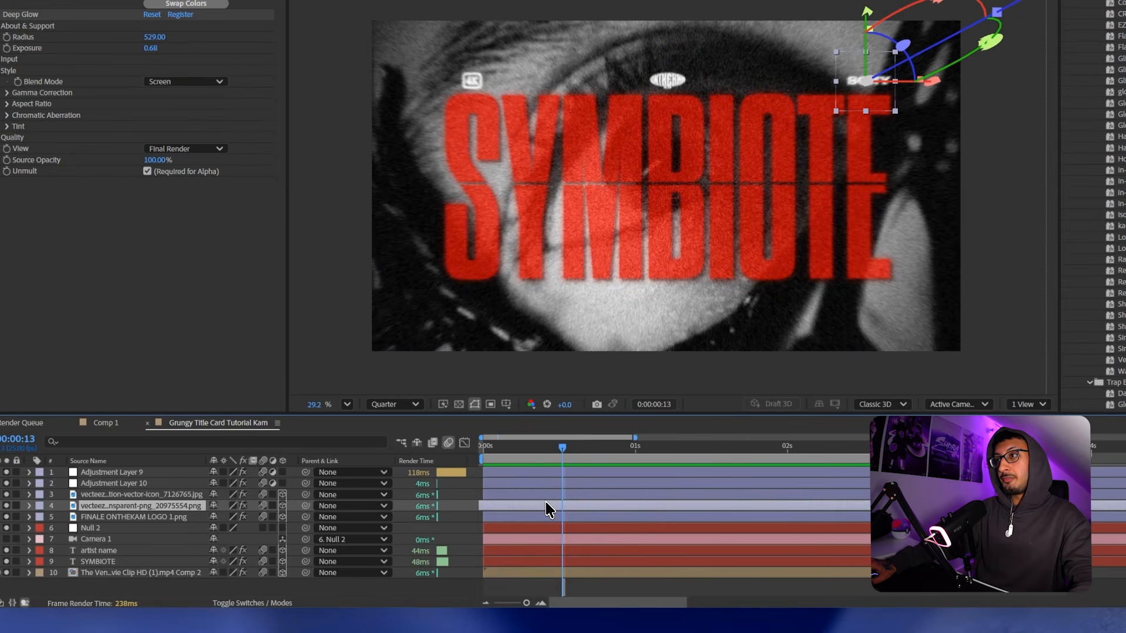
click(543, 487)
click(558, 495)
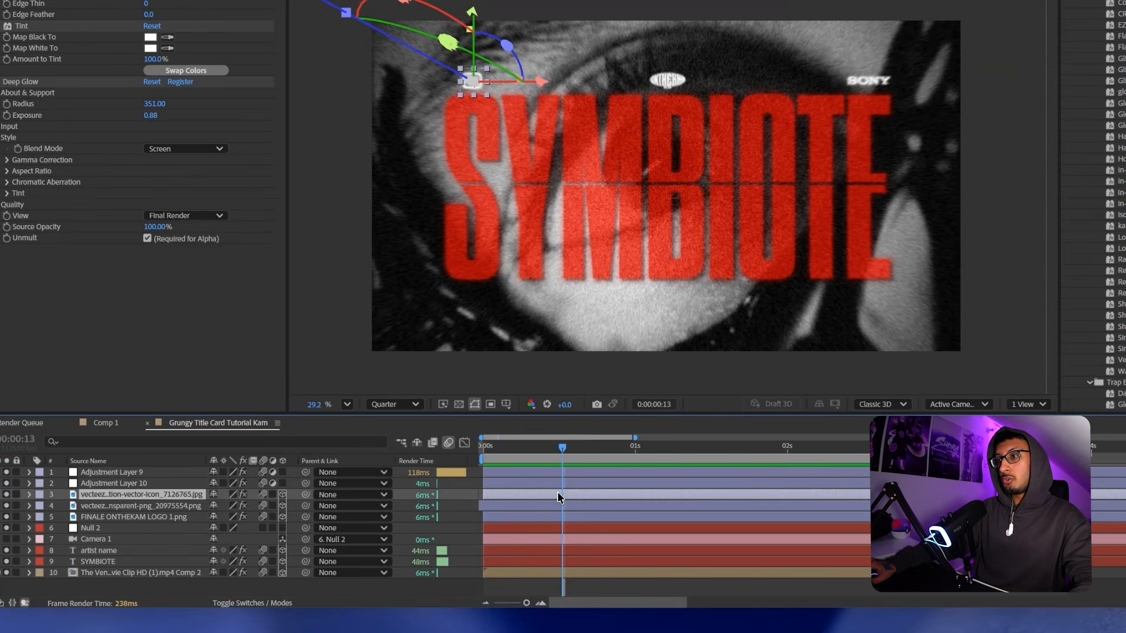
drag(564, 449, 512, 456)
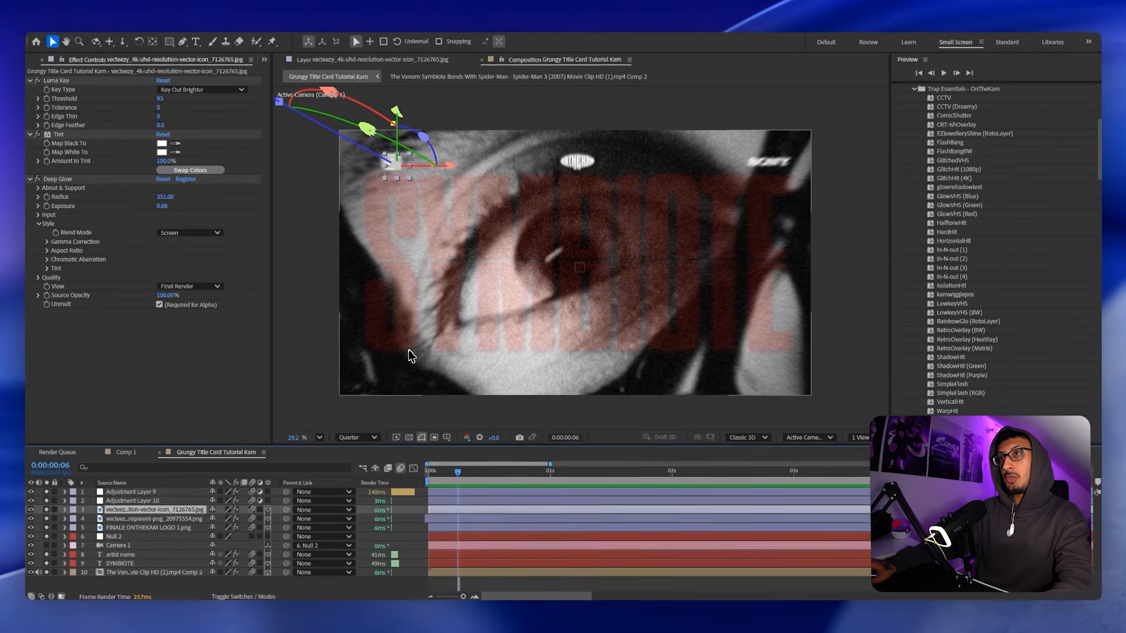
Keyframe the 4K logo's Opacity down to 5% at the start of the fade.
key(t)
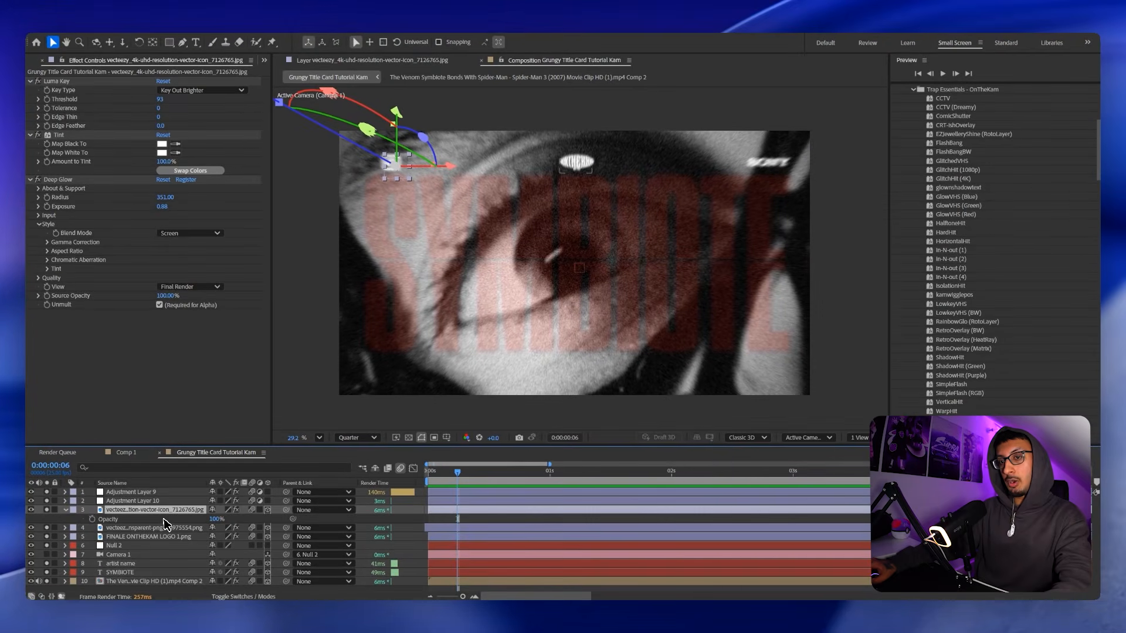
click(91, 519)
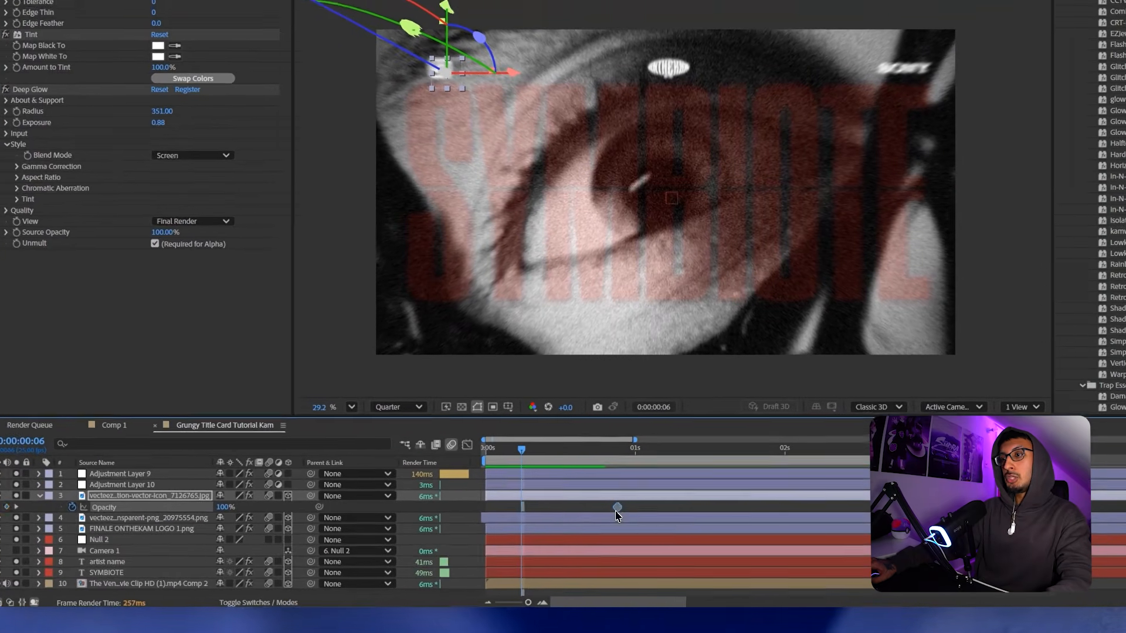
drag(235, 510, 99, 536)
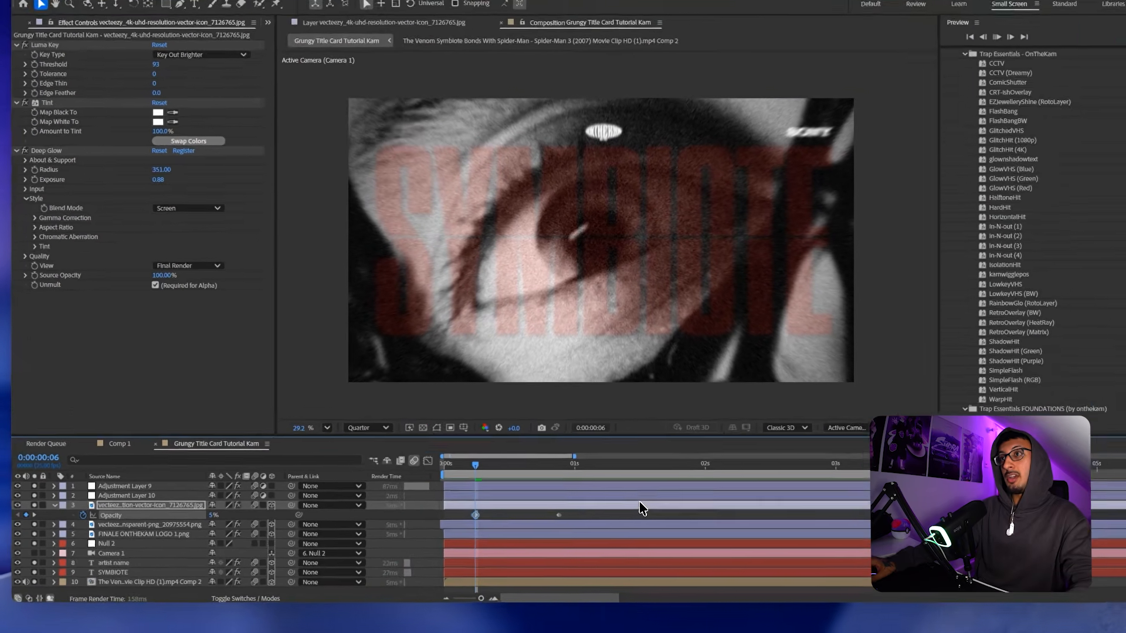
mouse_move(565, 447)
mouse_down()
mouse_move(529, 449)
mouse_move(563, 451)
mouse_up()
drag(495, 455, 543, 452)
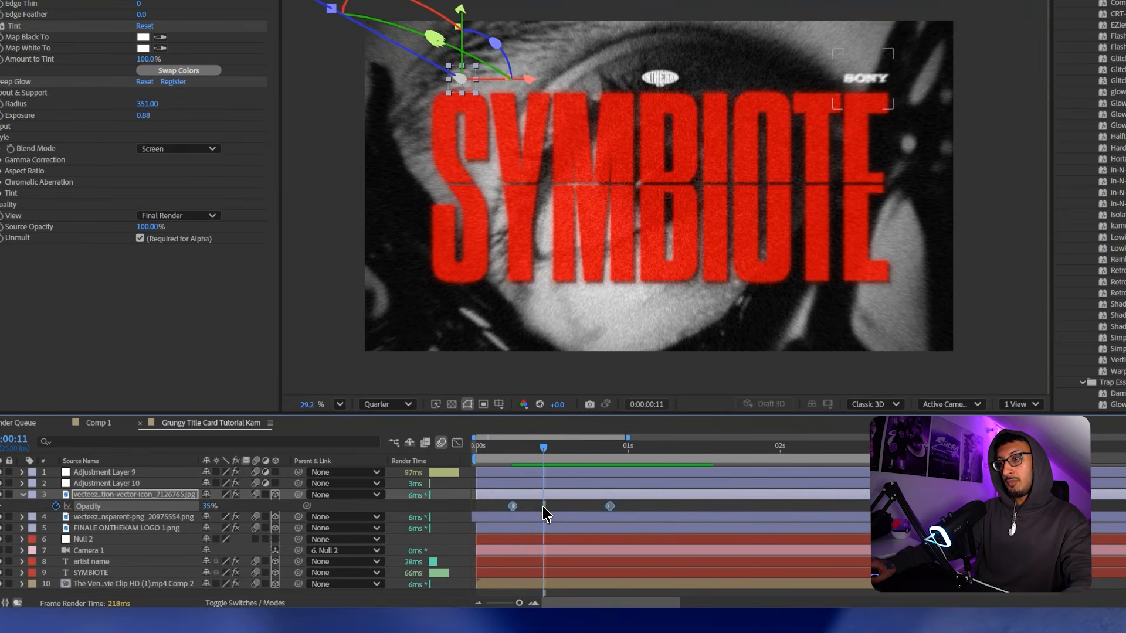
Check the logo layers while scrubbing frames 11 to 18, then return to the start.
click(543, 517)
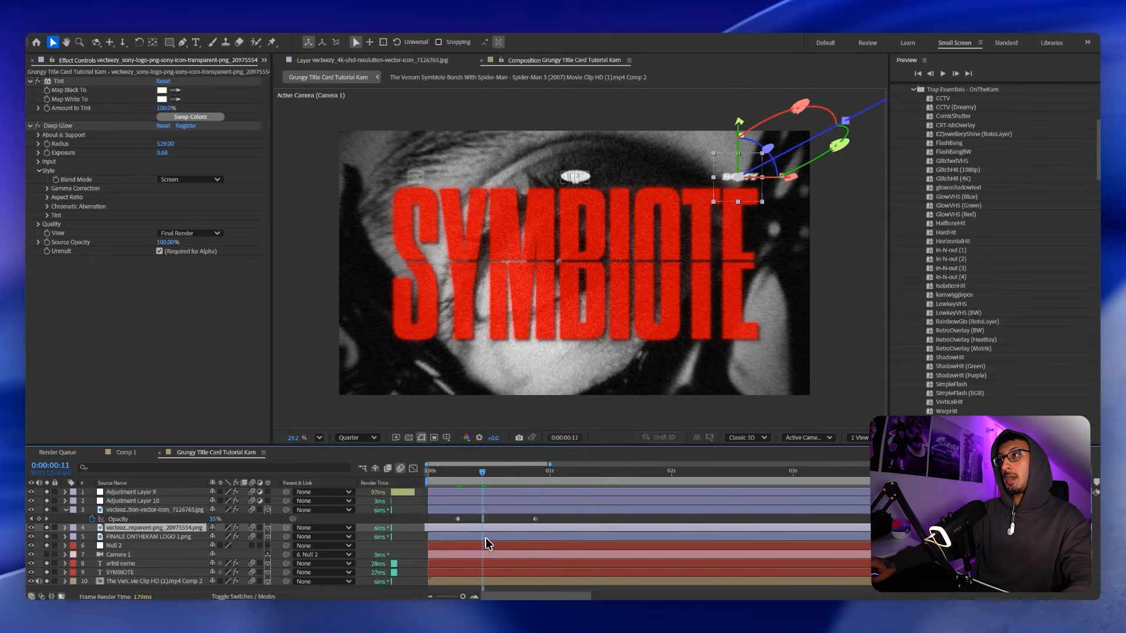
click(486, 537)
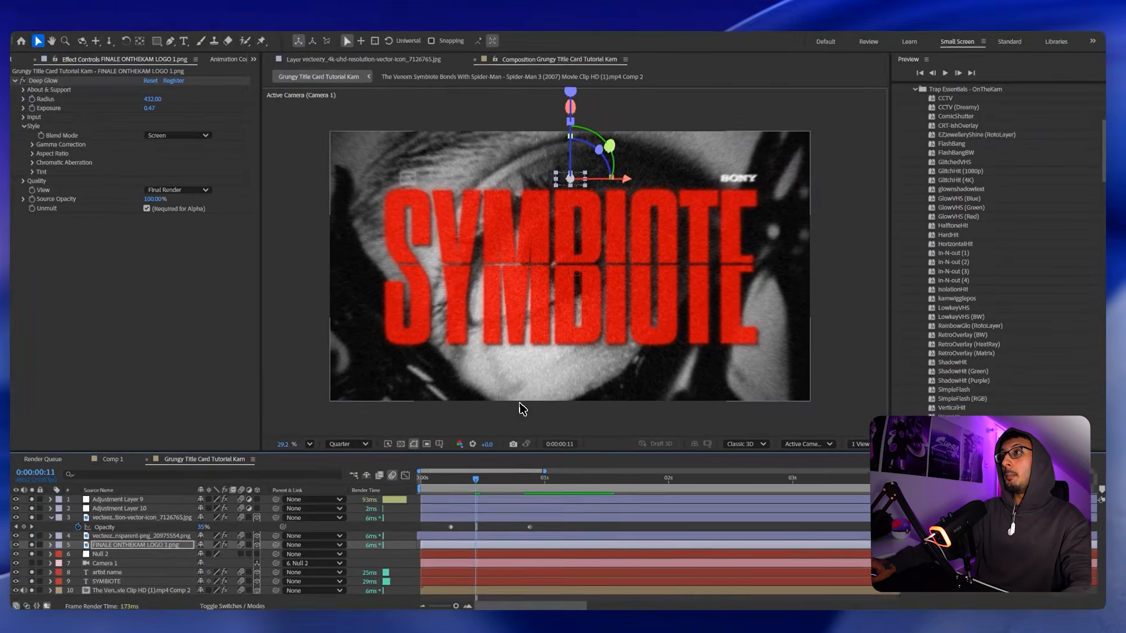
click(485, 534)
drag(475, 479, 494, 479)
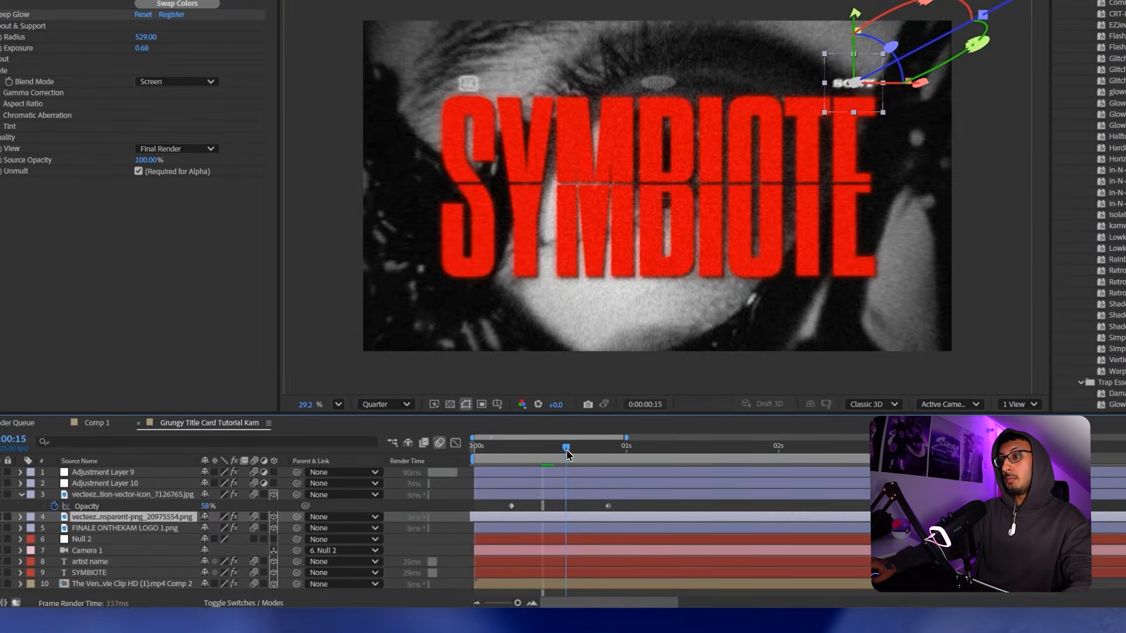
drag(567, 454, 581, 455)
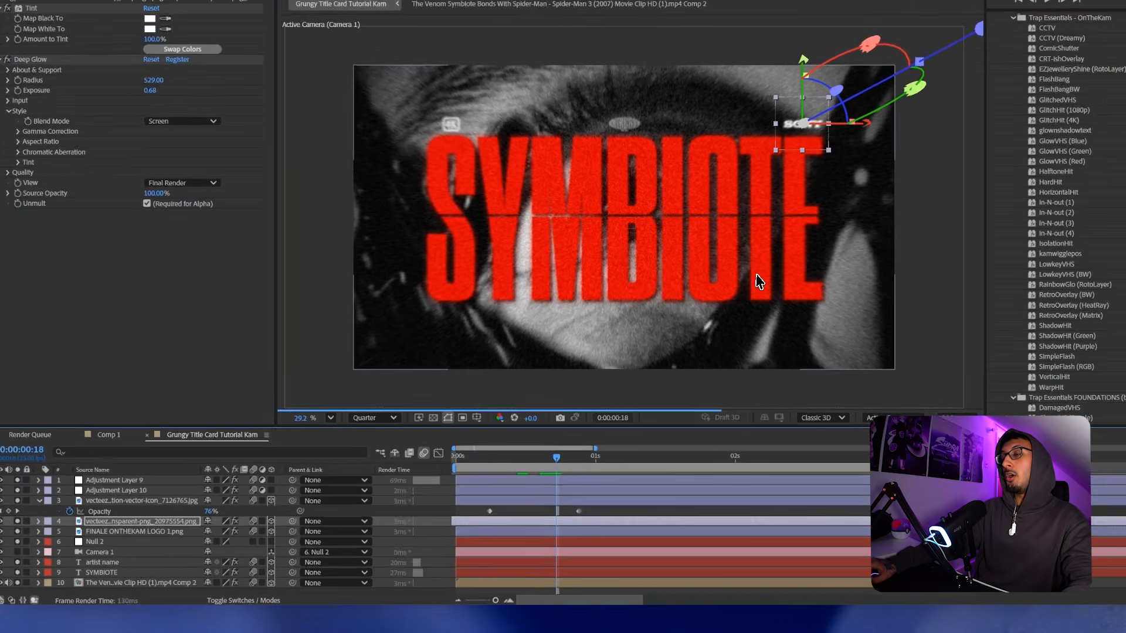
key(Home)
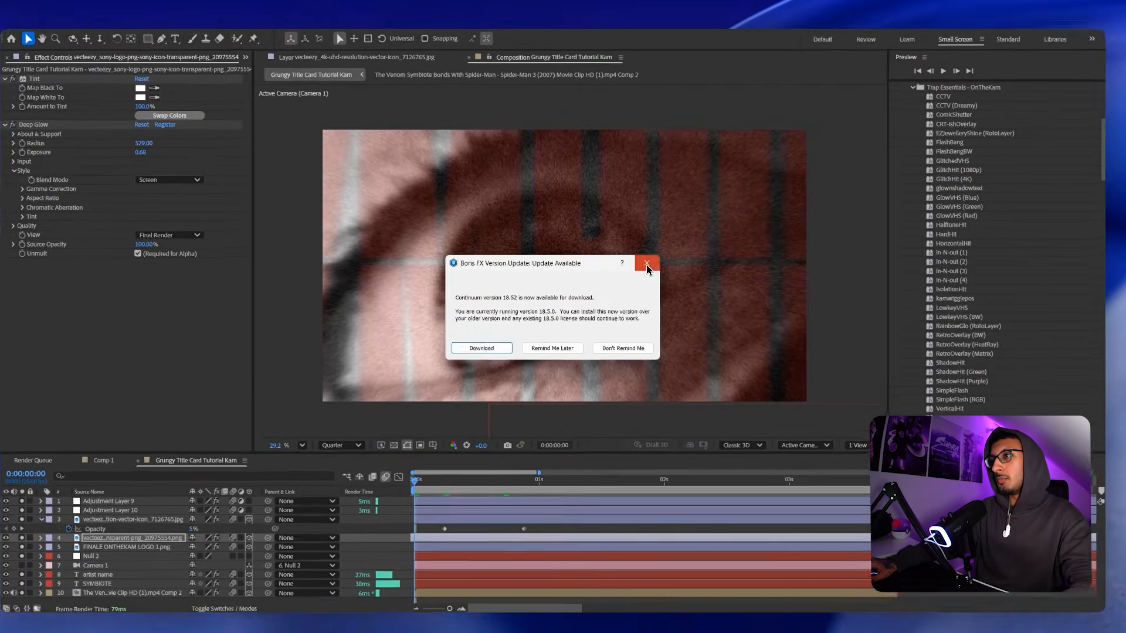
Close the Boris FX update notice, then play and stop a preview of the title card.
click(636, 267)
key(space)
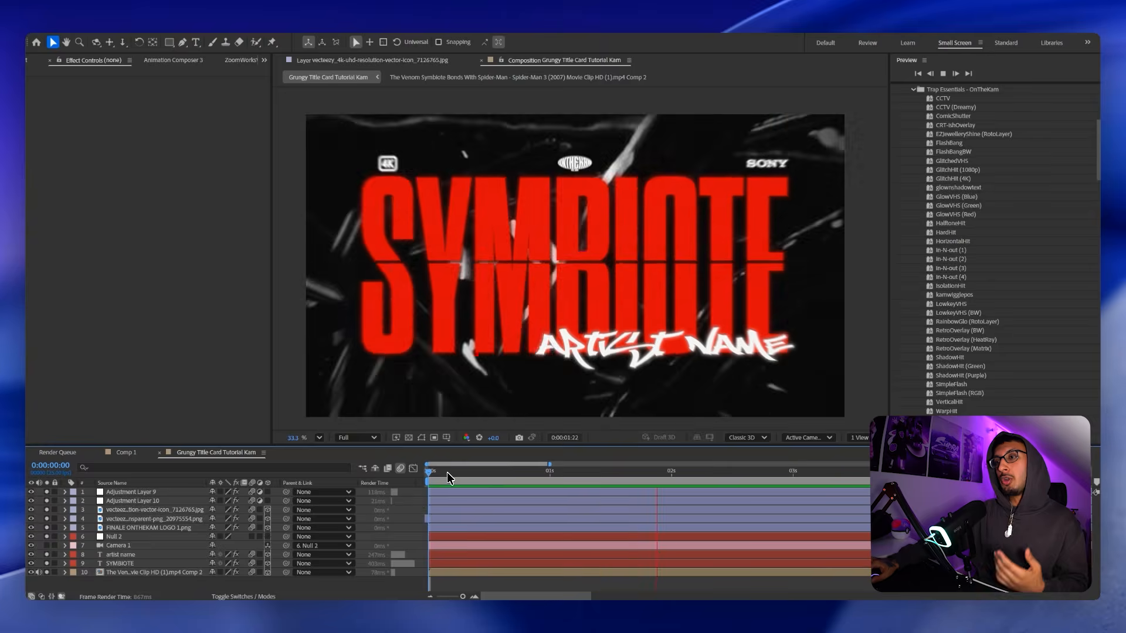
key(space)
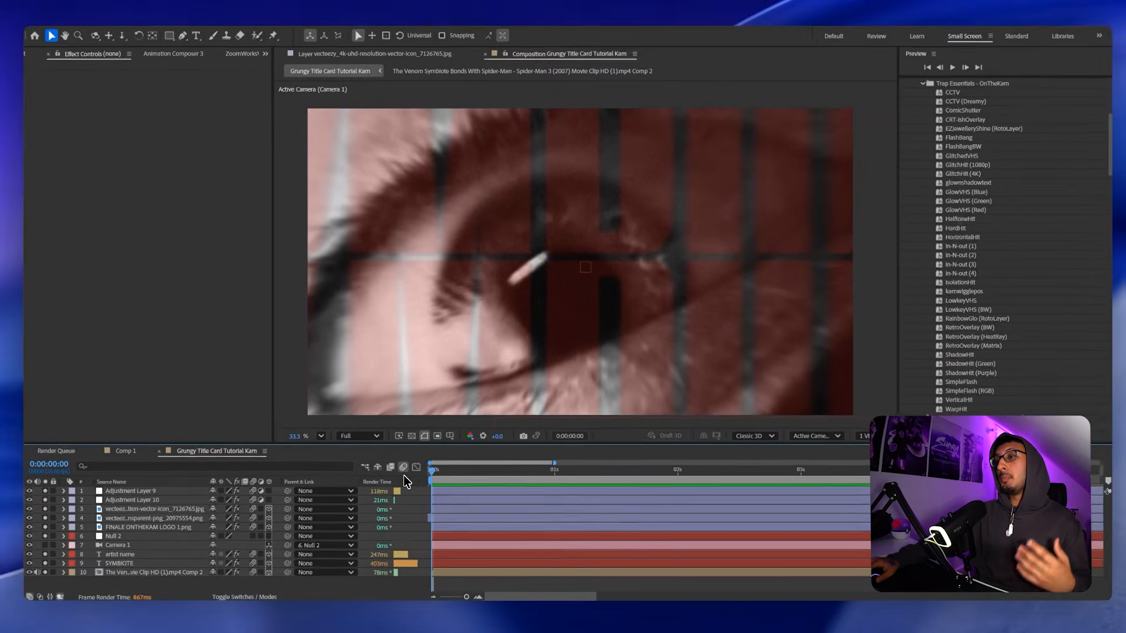
Create Adjustment Layer 11 on top and set preview resolution to Quarter.
key(ctrl+alt+y)
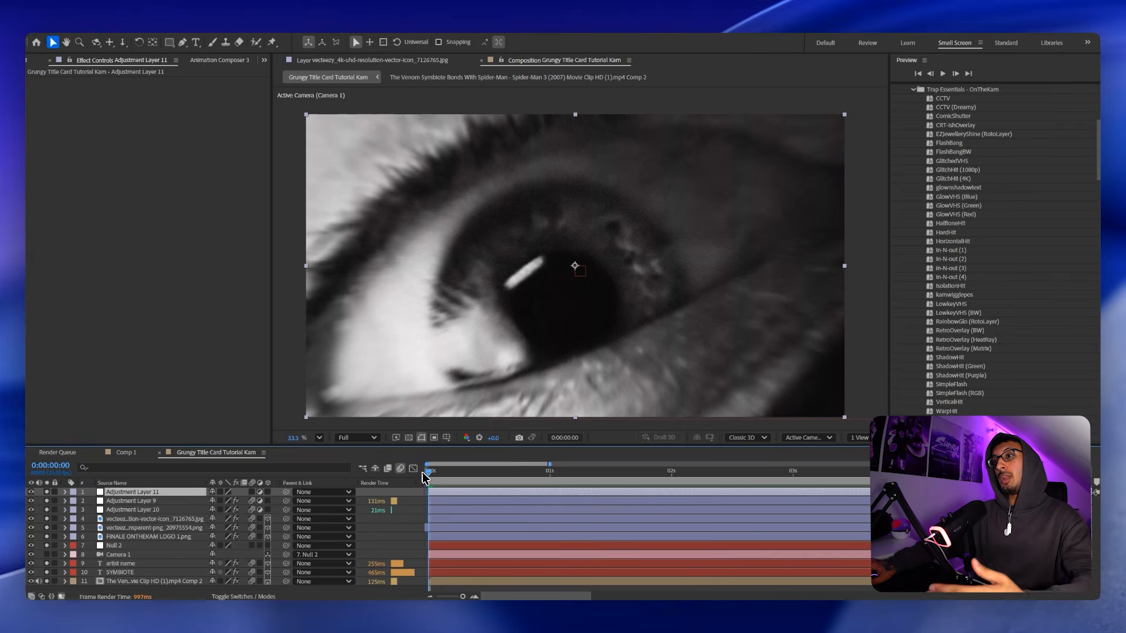
click(356, 438)
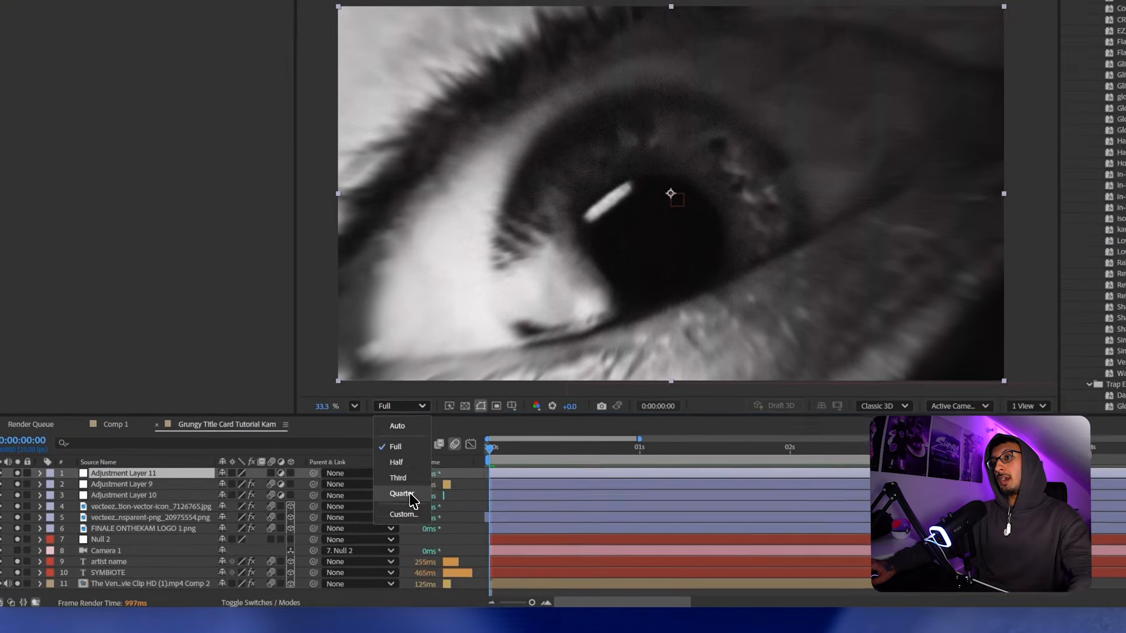
click(410, 494)
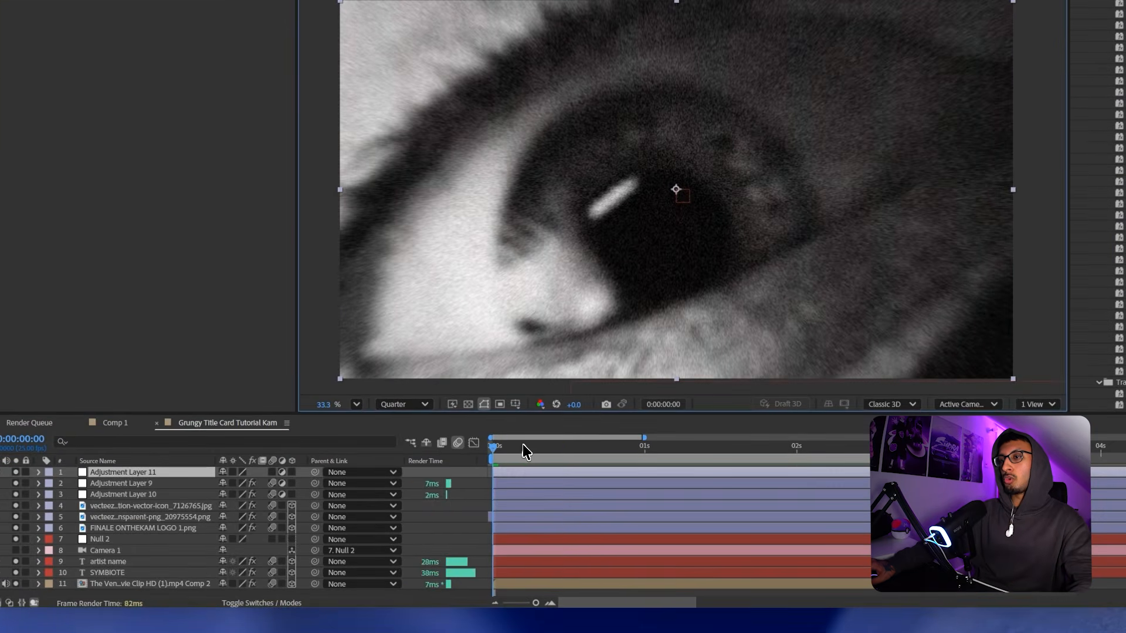
Go to frame 11 and apply the LowkeyVHS preset to Adjustment Layer 11.
click(586, 448)
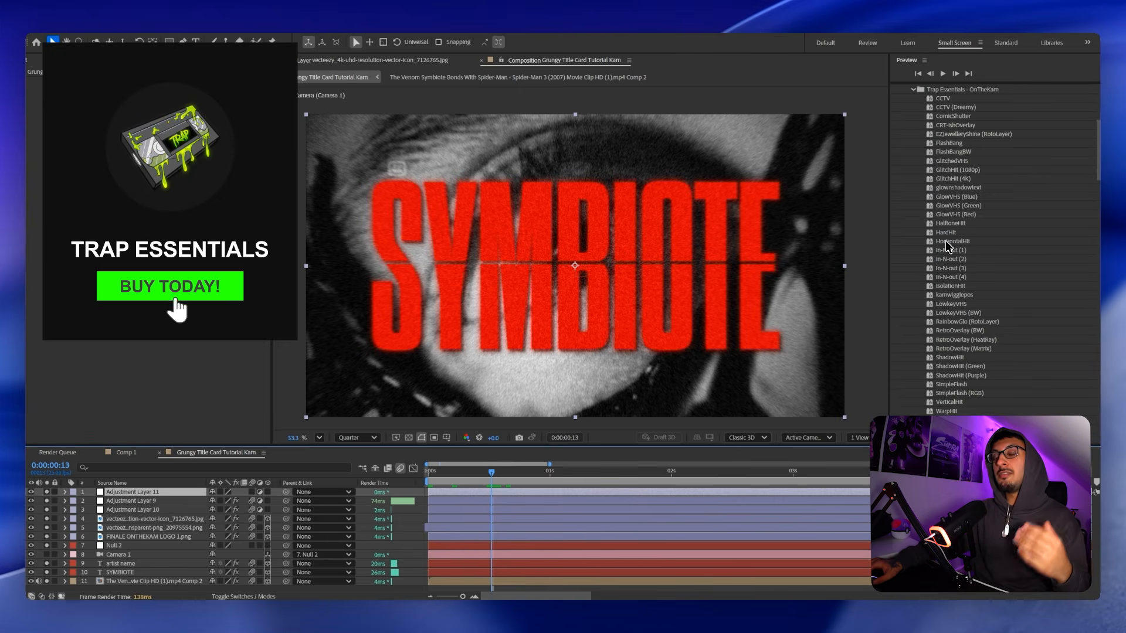
click(482, 471)
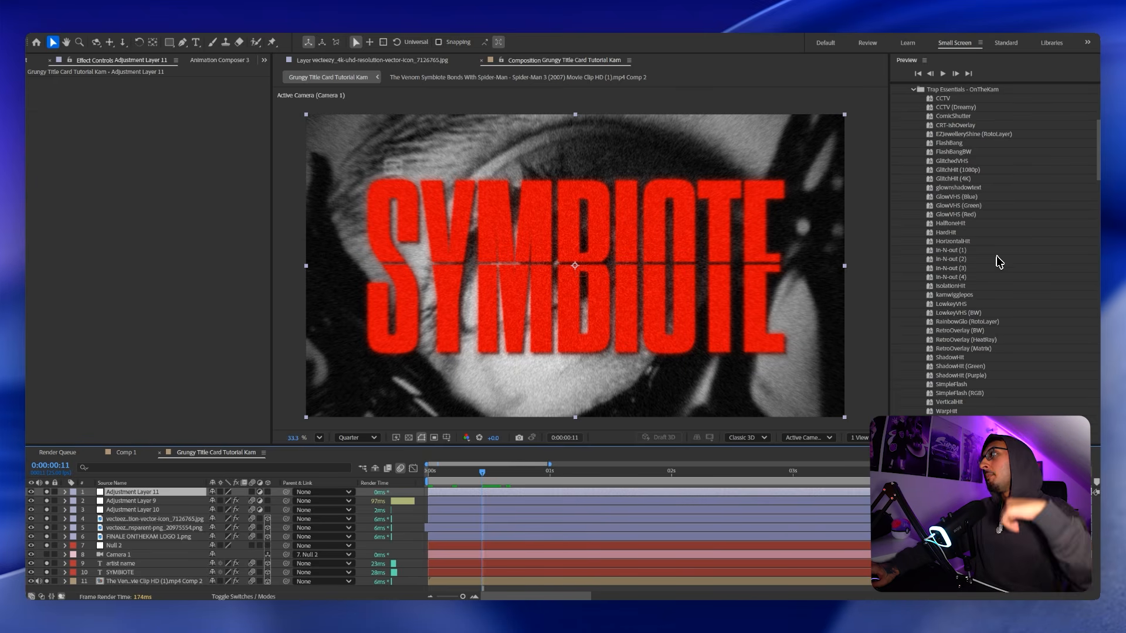
drag(951, 304, 553, 480)
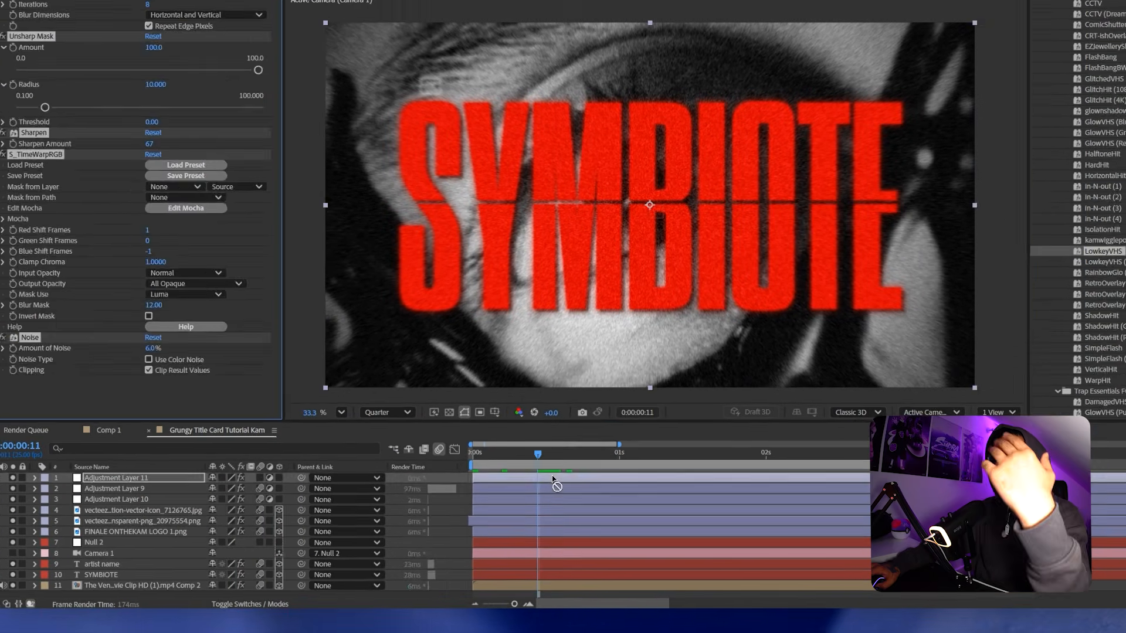